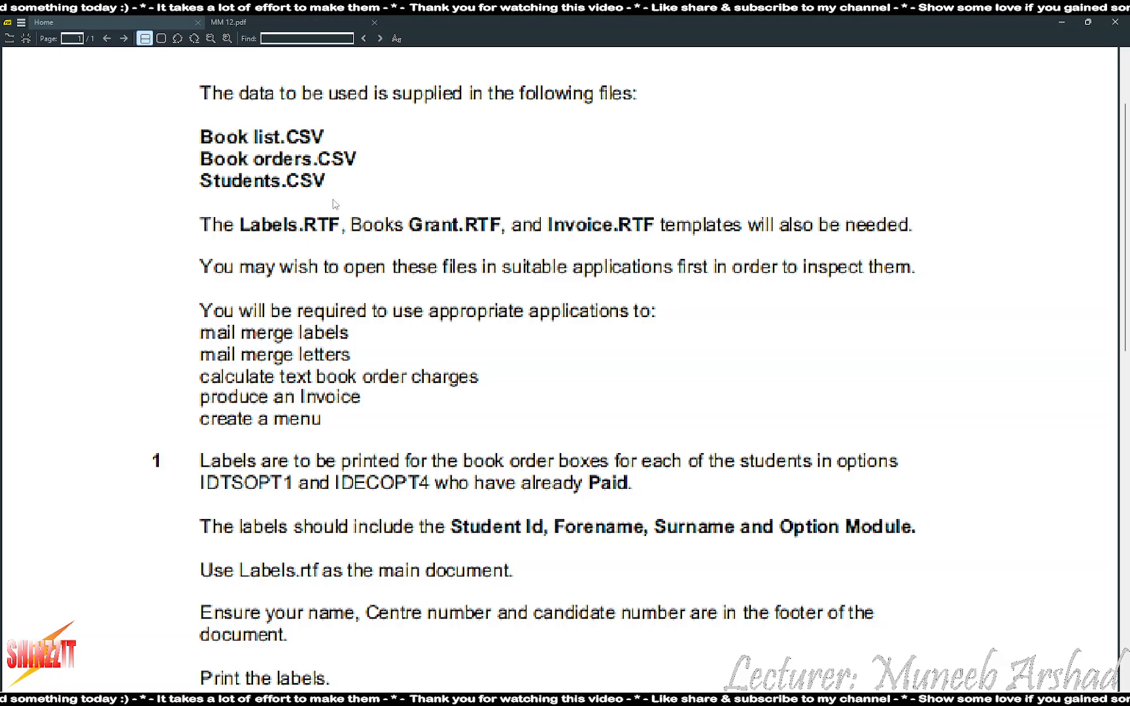
Read questions 1 and 2 of MM 12.pdf, then switch to the MM 12 folder
{"action": "scroll", "coordinate": [213, 255], "scroll_direction": "down", "scroll_amount": 3}
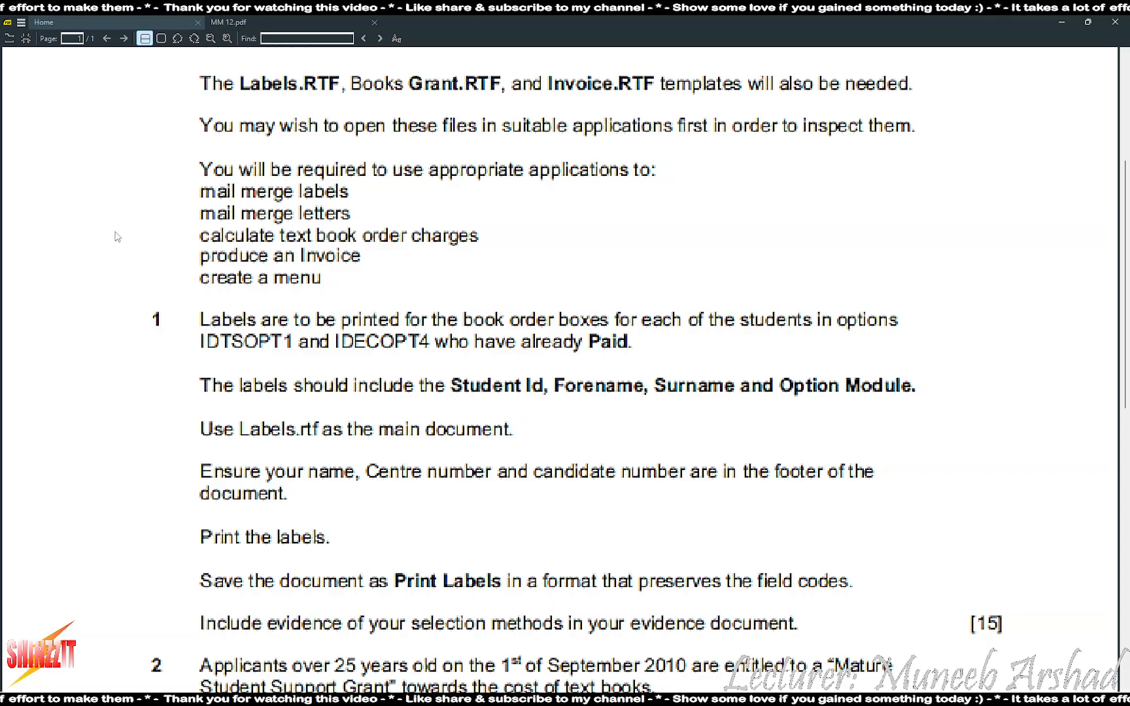
{"action": "scroll", "coordinate": [118, 237], "scroll_direction": "down", "scroll_amount": 2}
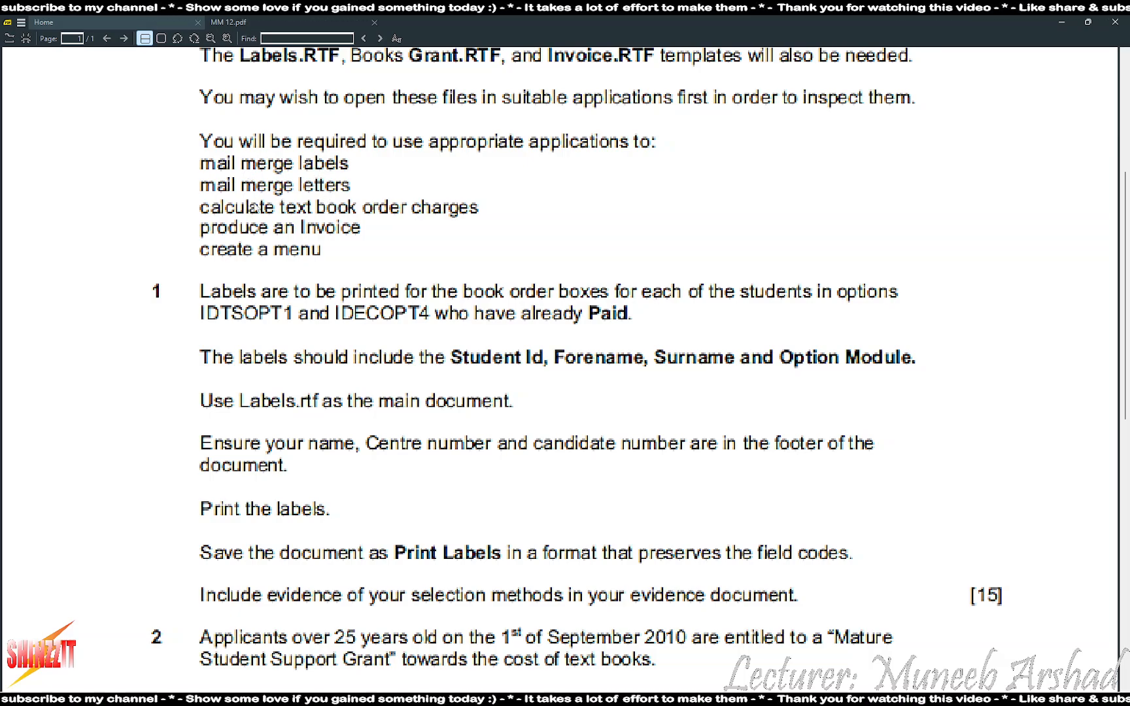
{"action": "scroll", "coordinate": [143, 271], "scroll_direction": "down", "scroll_amount": 4}
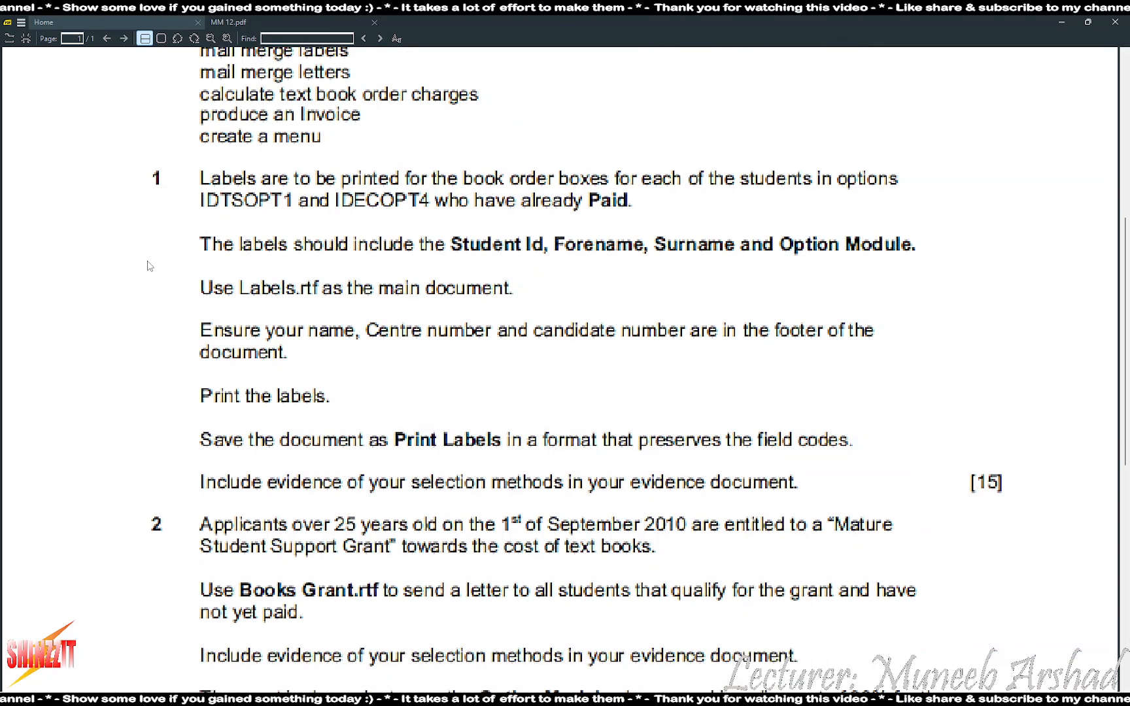
{"action": "scroll", "coordinate": [157, 257], "scroll_direction": "down", "scroll_amount": 3}
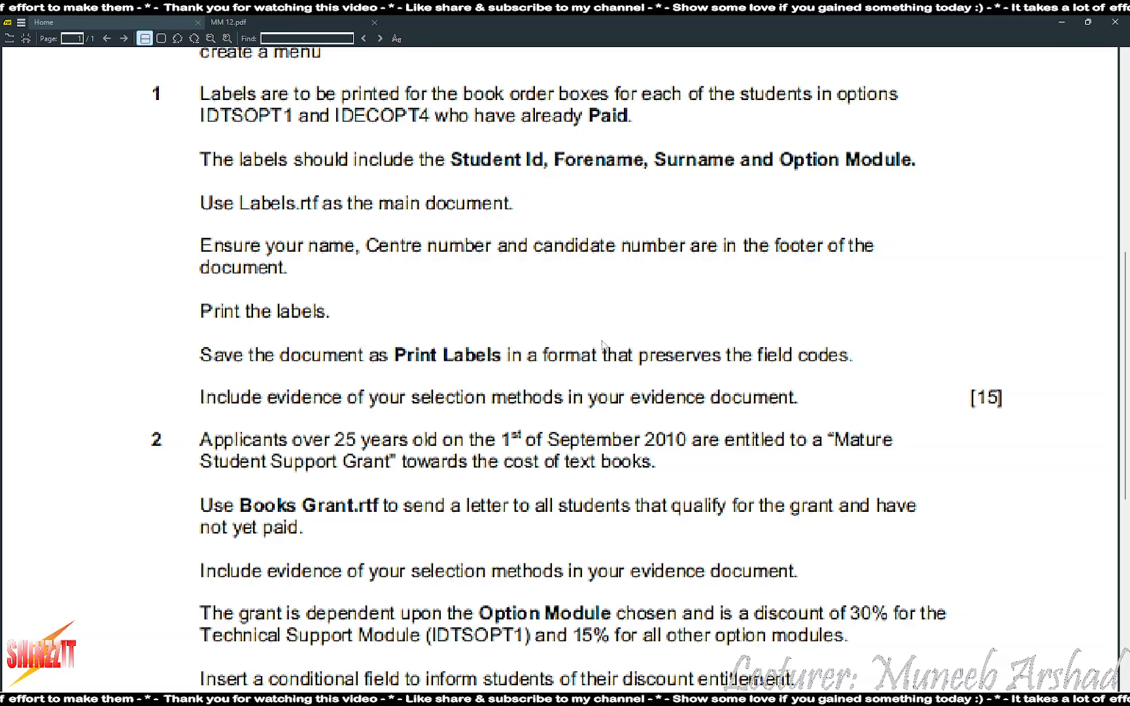
{"action": "key", "text": "alt+Tab"}
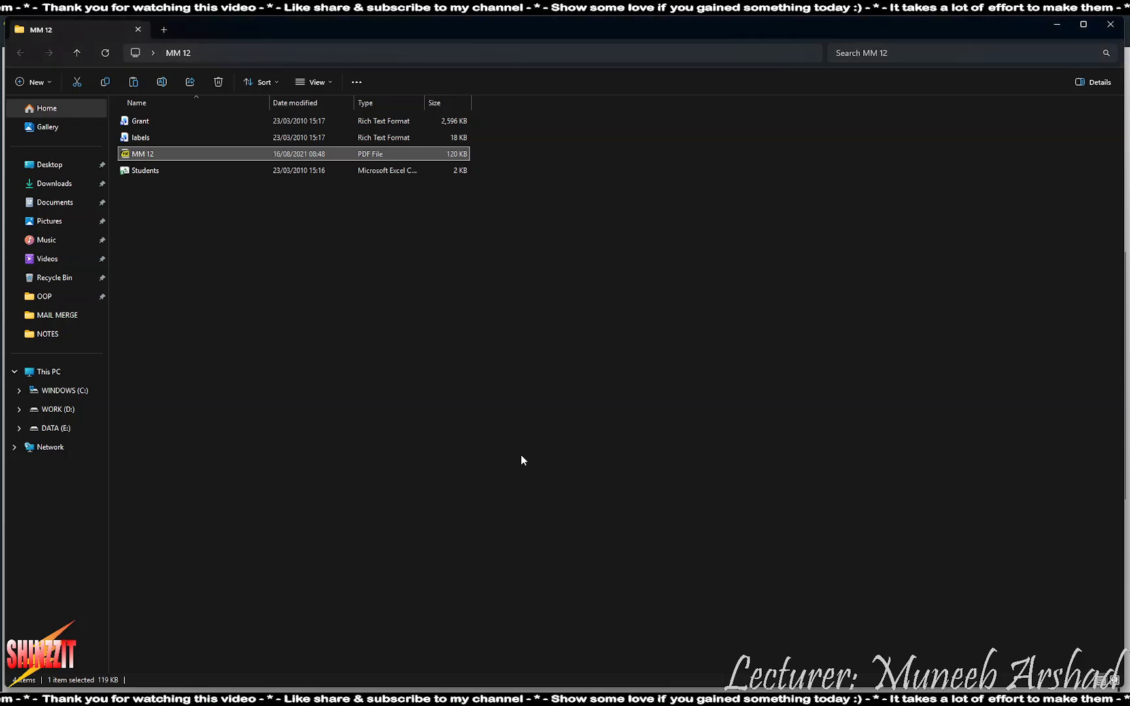
Open labels.rtf and place the cursor in the first cell of its blank label table
{"action": "left_click", "coordinate": [520, 455]}
{"action": "double_click", "coordinate": [142, 138]}
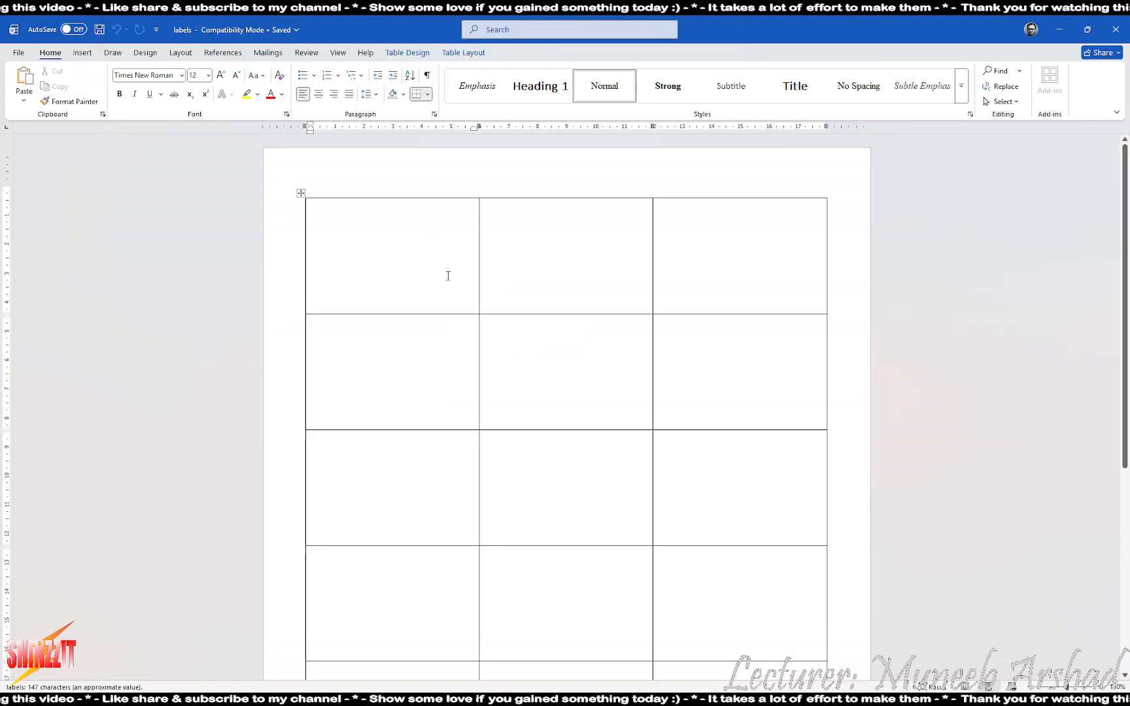
{"action": "left_click", "coordinate": [301, 193]}
{"action": "scroll", "coordinate": [410, 387], "scroll_direction": "down", "scroll_amount": 1}
{"action": "scroll", "coordinate": [410, 387], "scroll_direction": "down", "scroll_amount": 5}
{"action": "scroll", "coordinate": [419, 376], "scroll_direction": "up", "scroll_amount": 6}
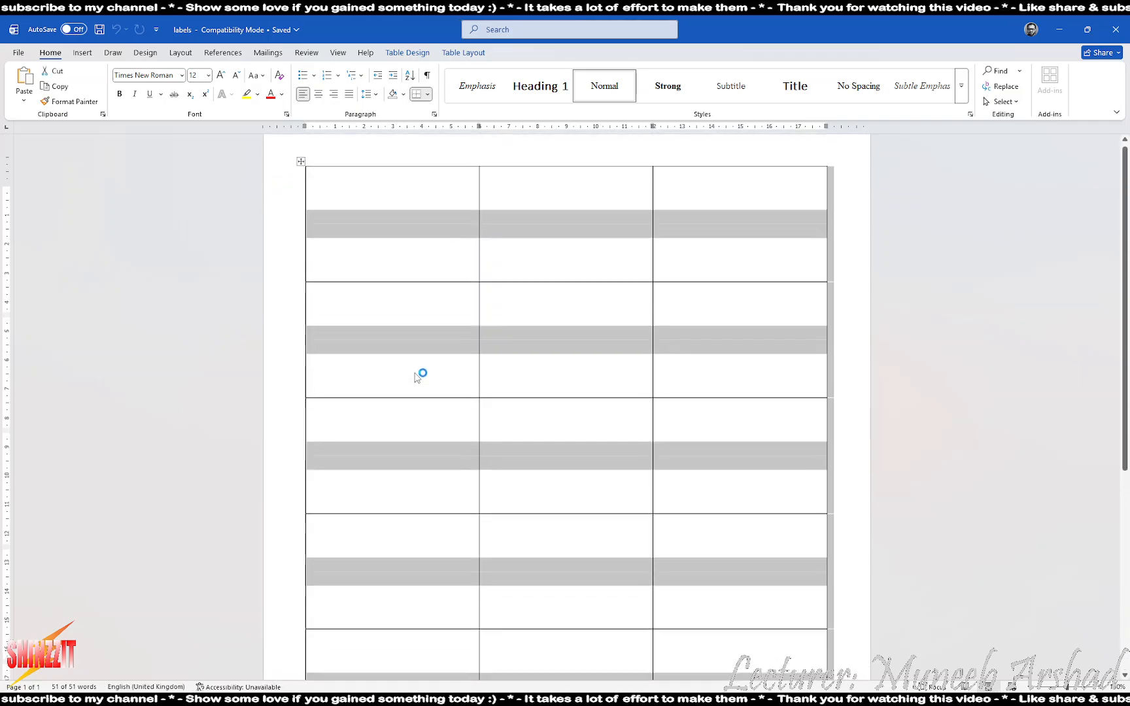
{"action": "left_click", "coordinate": [419, 240]}
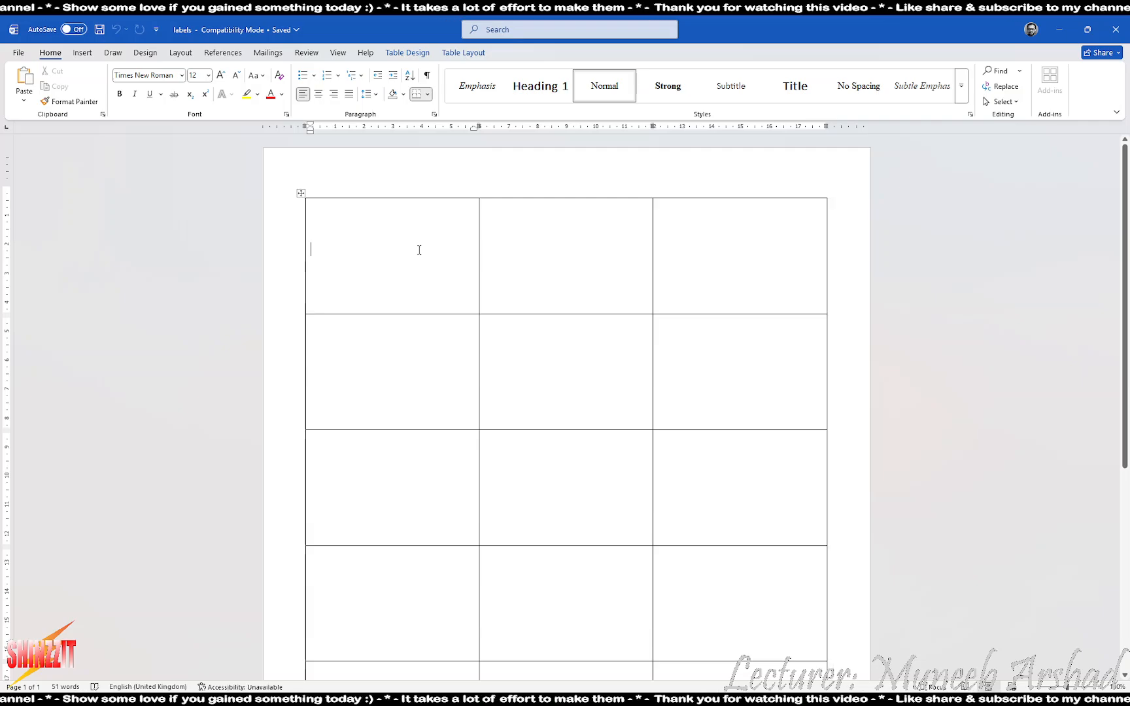
{"action": "key", "text": "alt+Tab"}
{"action": "key", "text": "alt+Tab"}
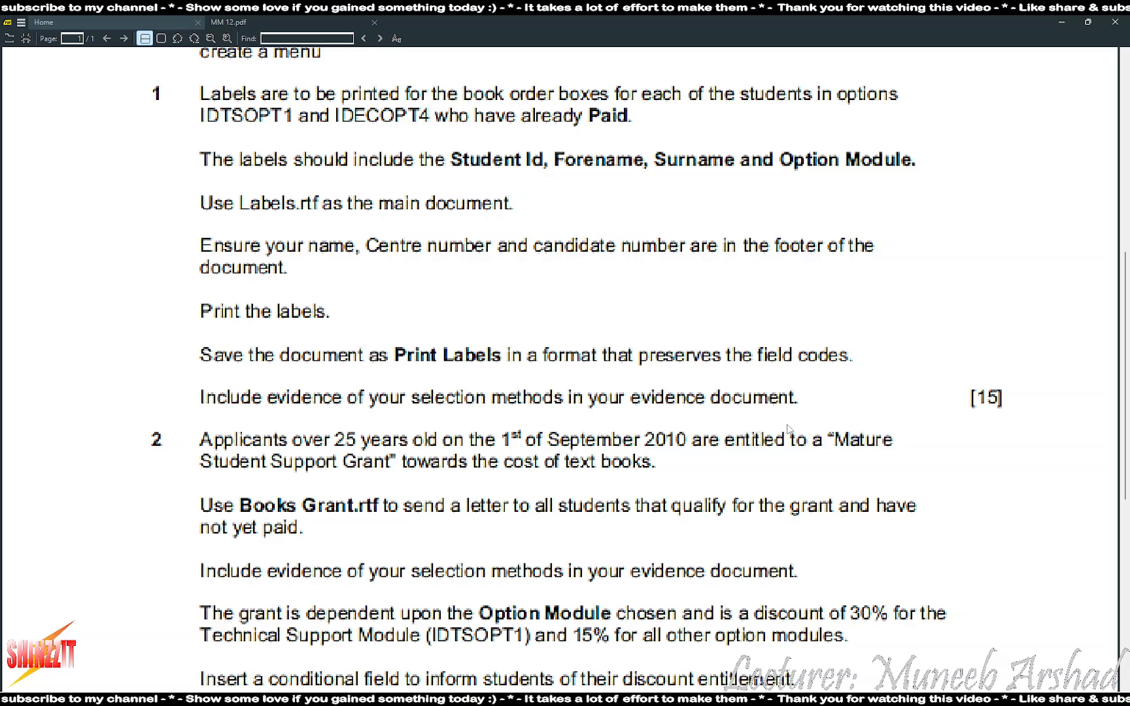
{"action": "key", "text": "alt+Tab"}
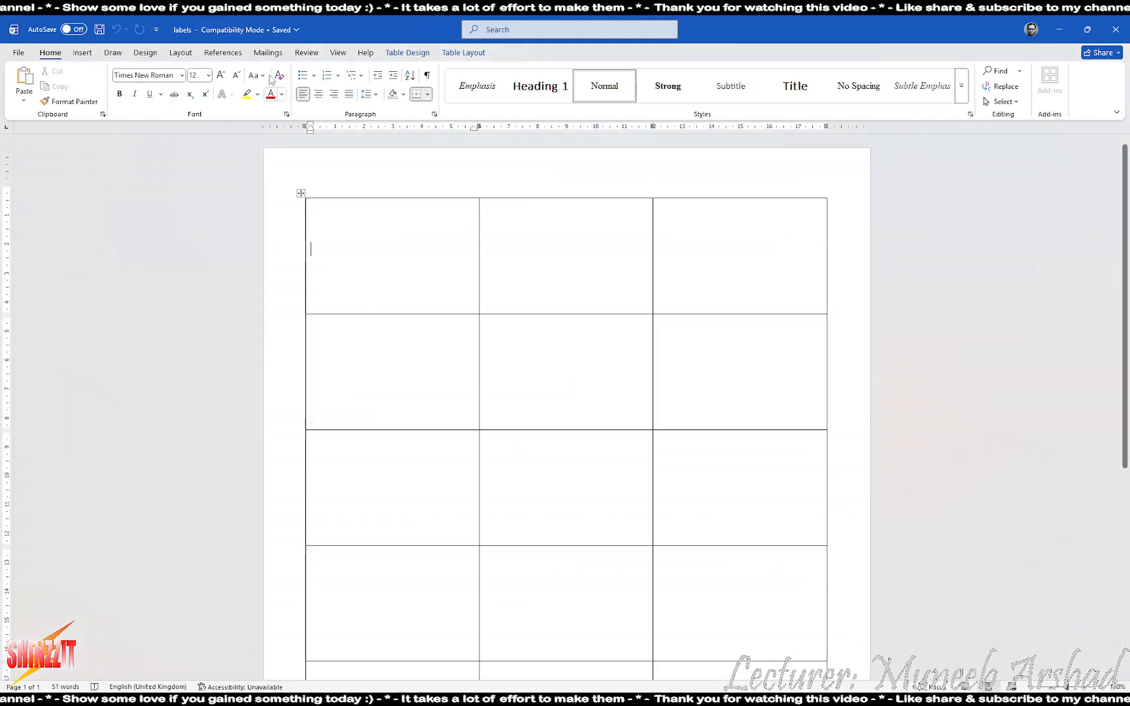
{"action": "left_click", "coordinate": [84, 53]}
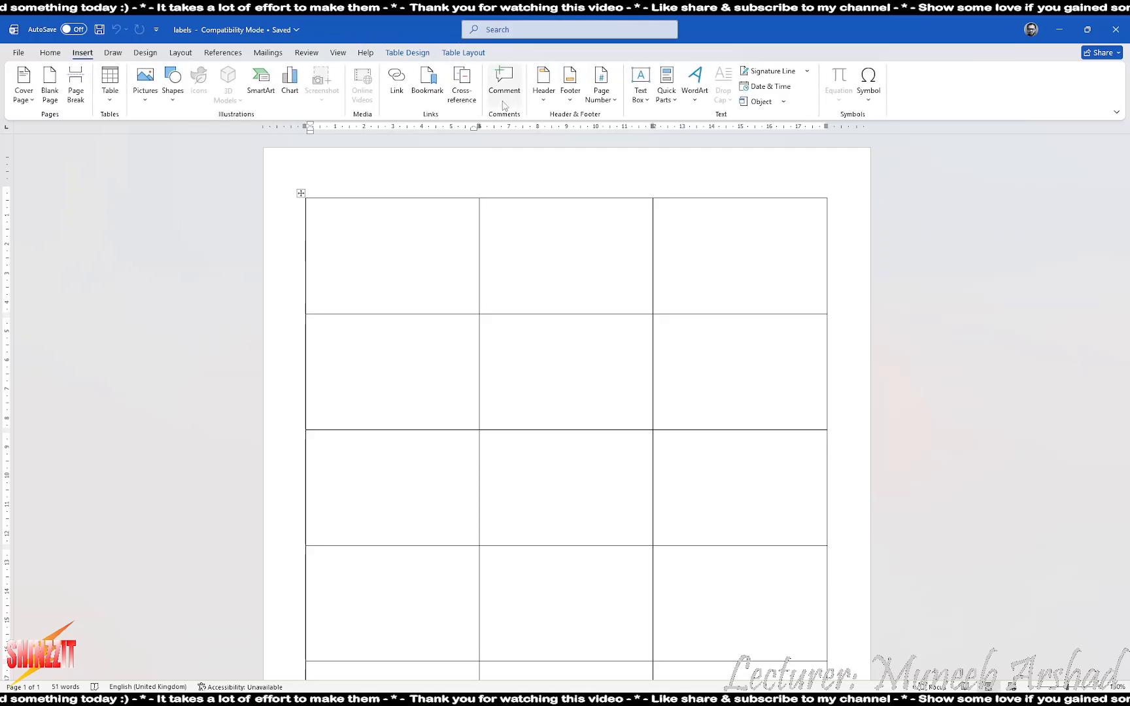
Add a Blank (Three Columns) footer with the candidate's name, centre number and candidate number
{"action": "left_click", "coordinate": [564, 90]}
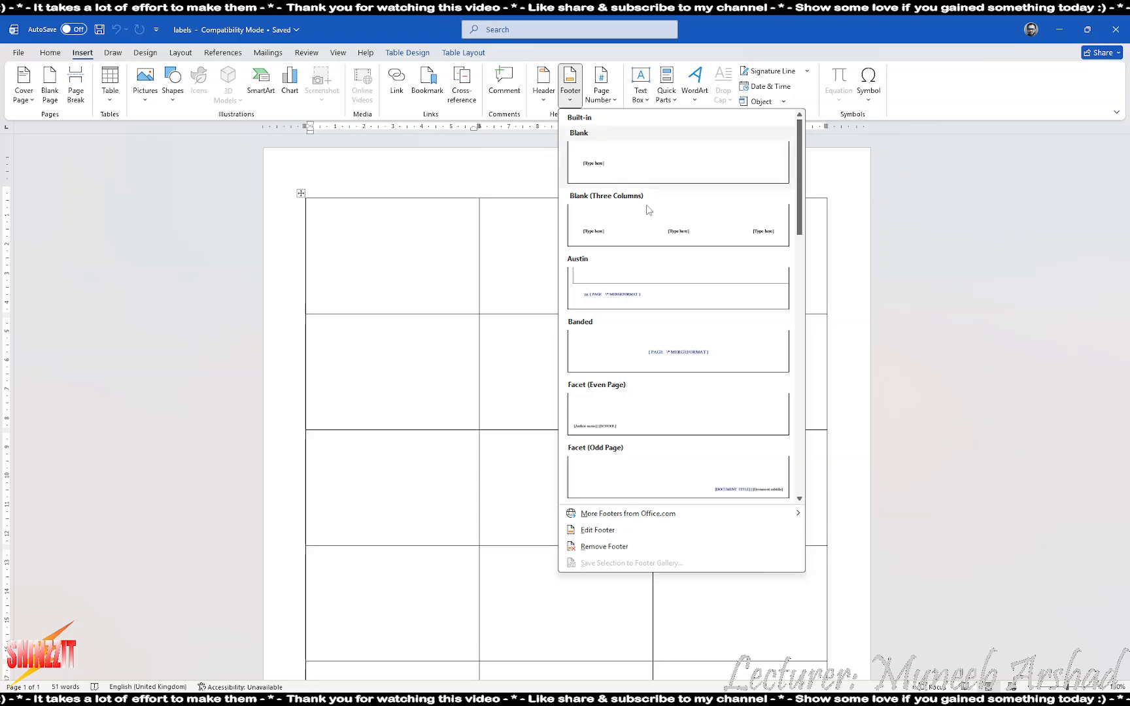
{"action": "left_click", "coordinate": [633, 236]}
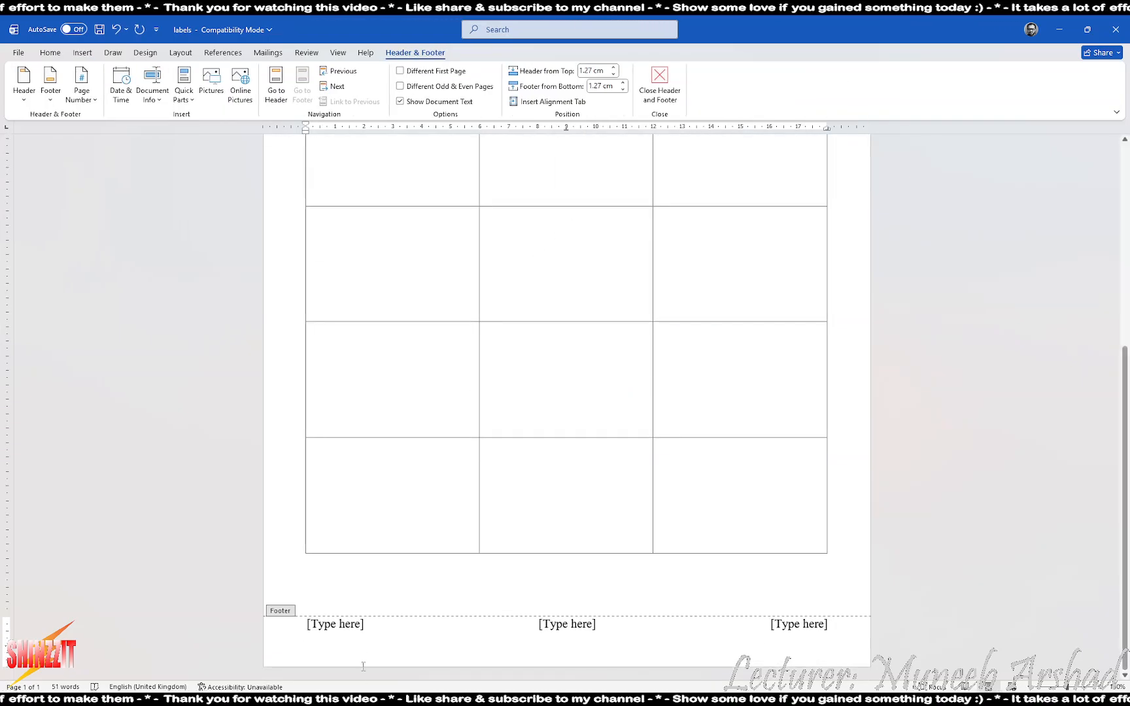
{"action": "type", "text": "Muneeb A"}
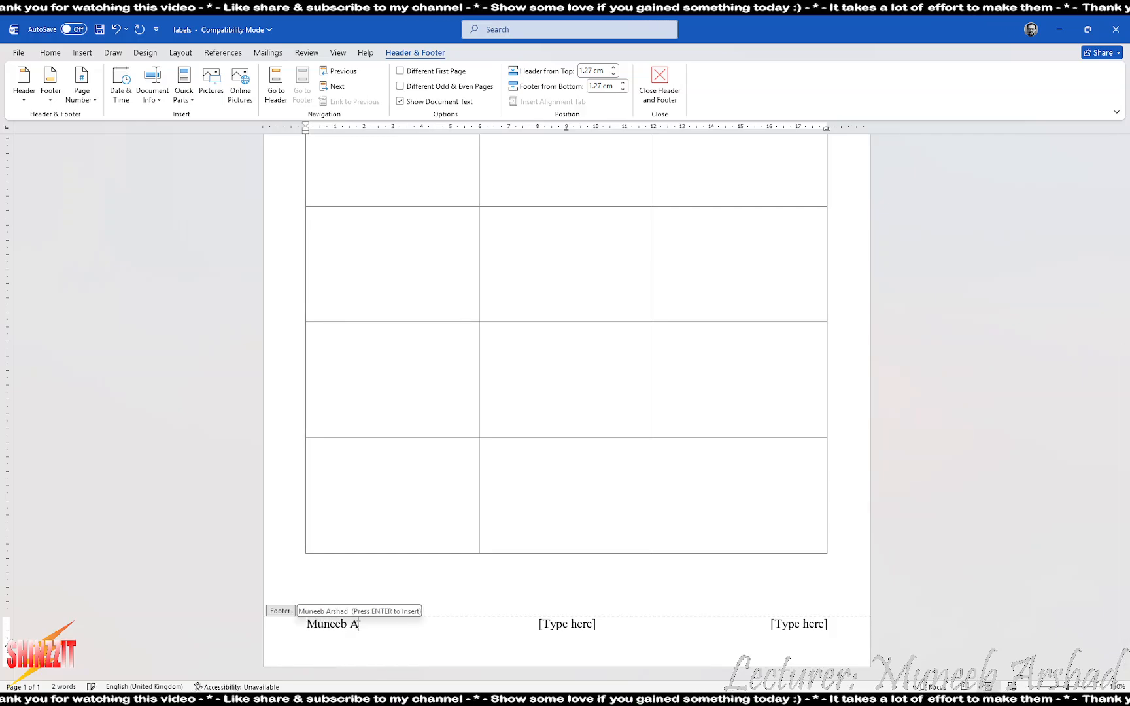
{"action": "key", "text": "Return"}
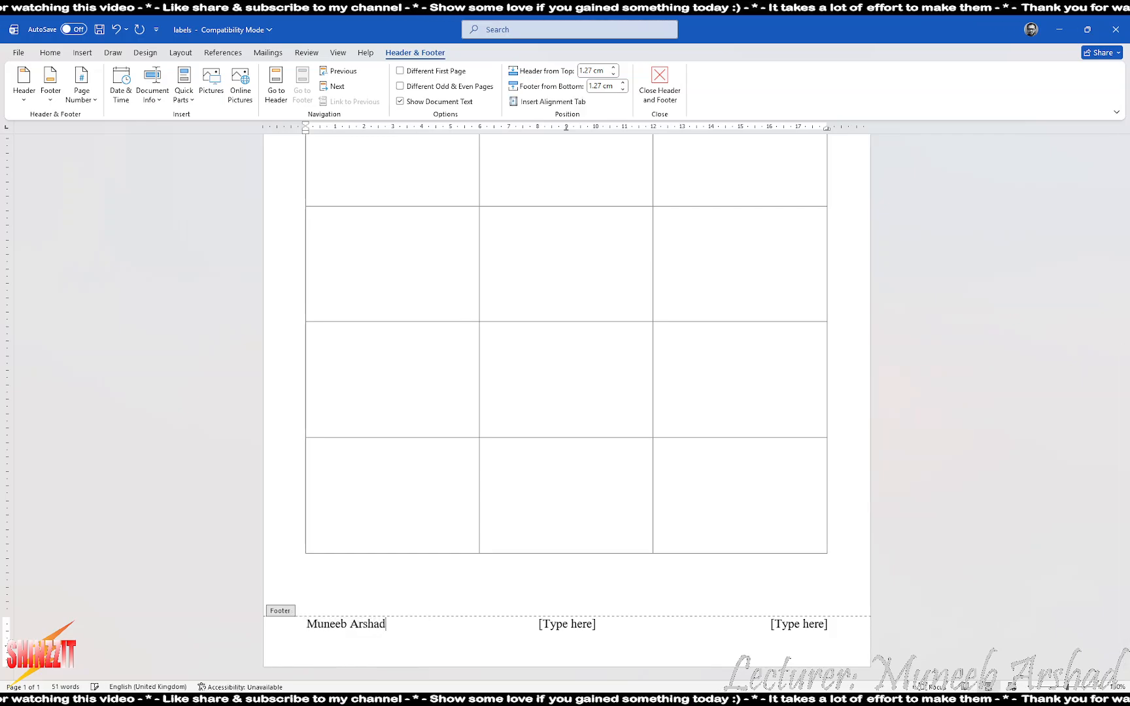
{"action": "left_click", "coordinate": [569, 614]}
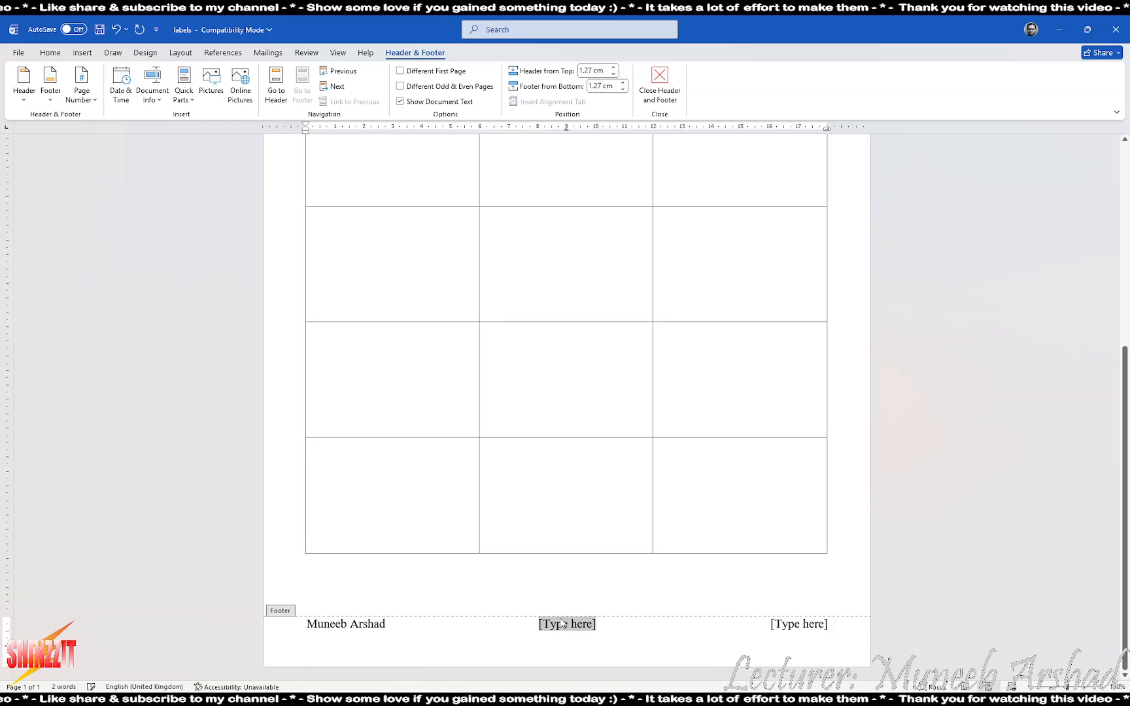
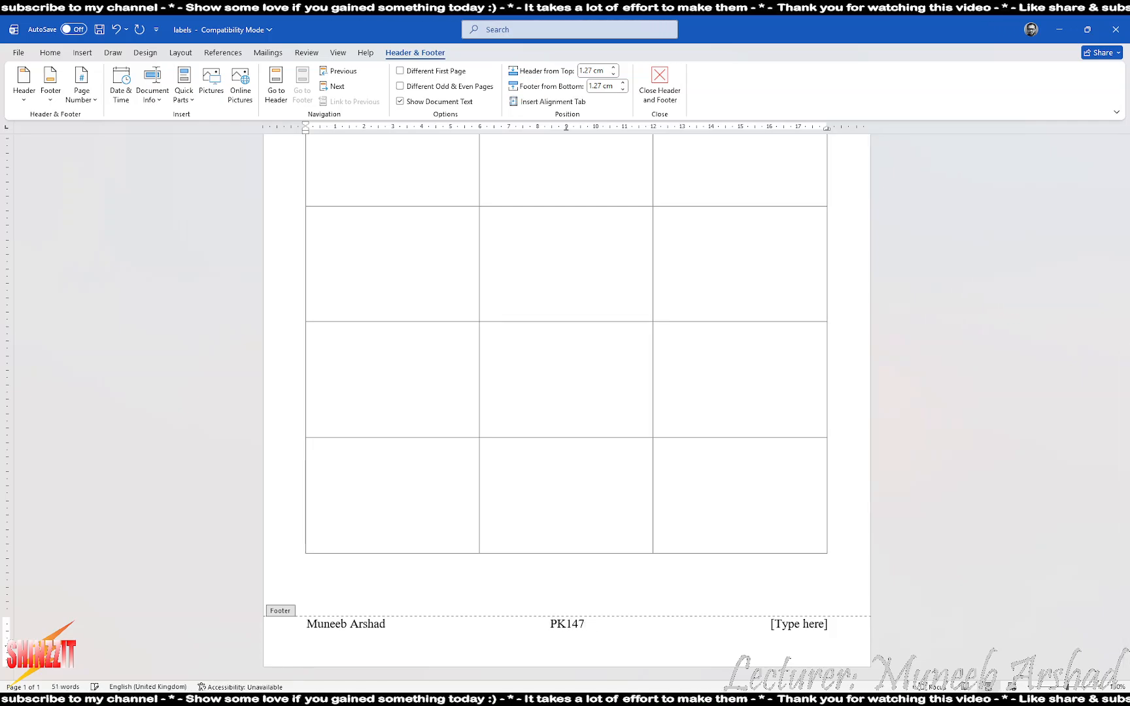
{"action": "left_click", "coordinate": [802, 629]}
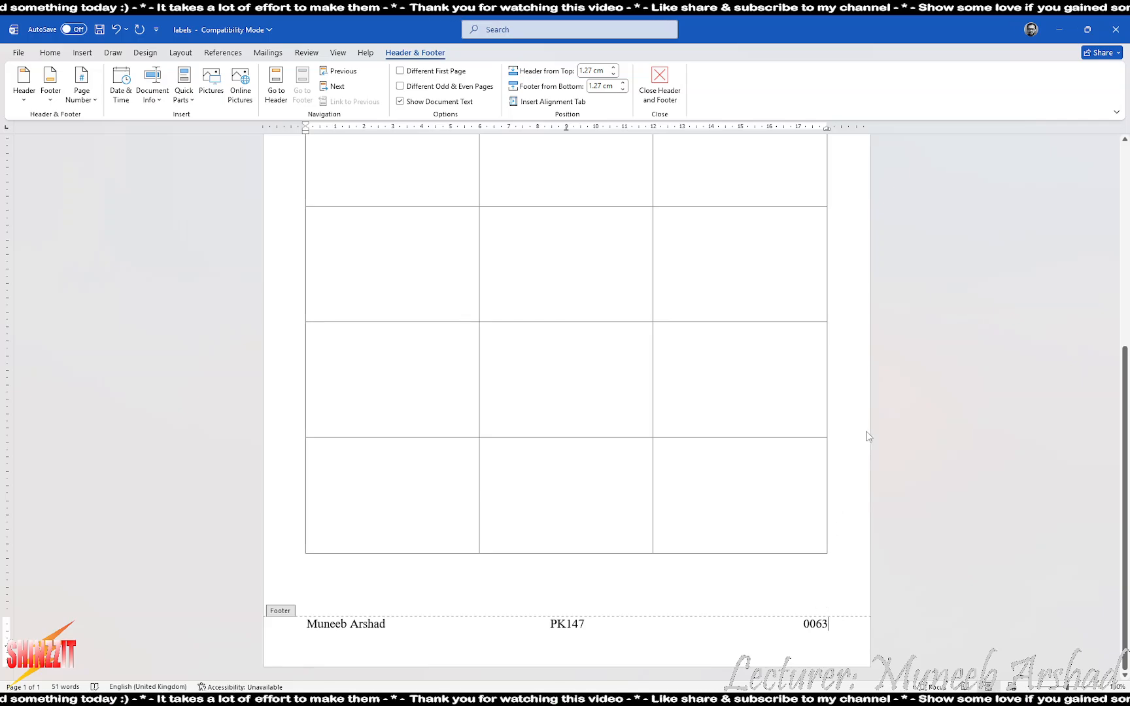
{"action": "double_click", "coordinate": [844, 388]}
{"action": "scroll", "coordinate": [590, 515], "scroll_direction": "up", "scroll_amount": 5}
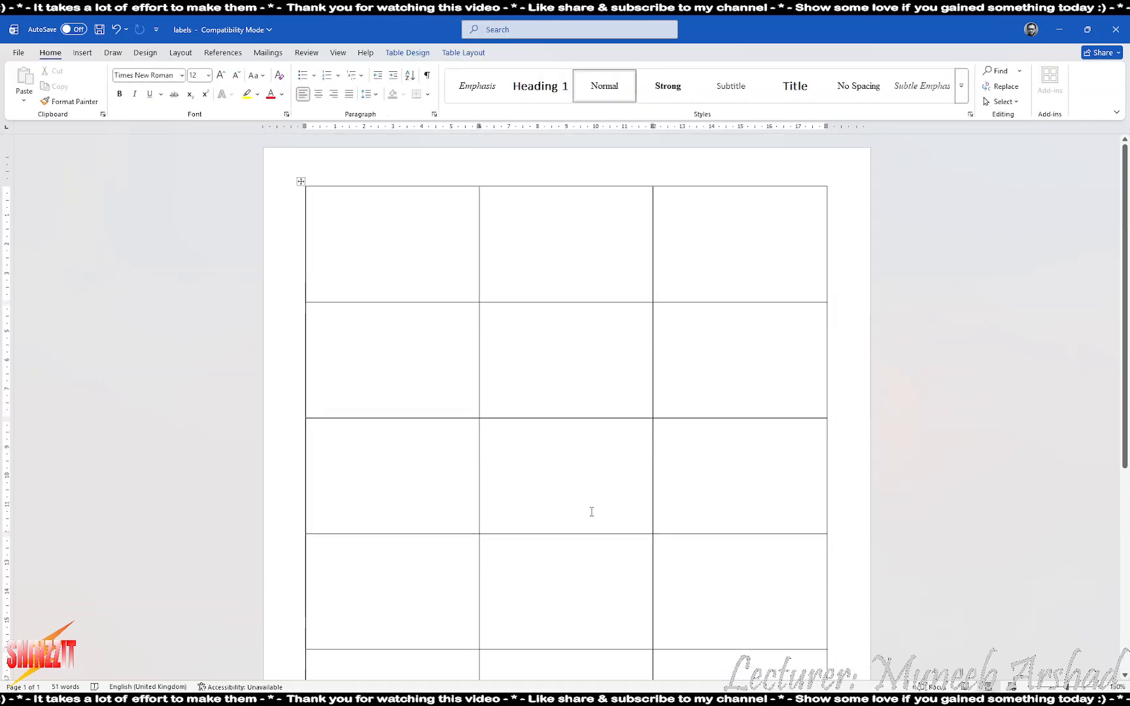
{"action": "key", "text": "alt+Tab"}
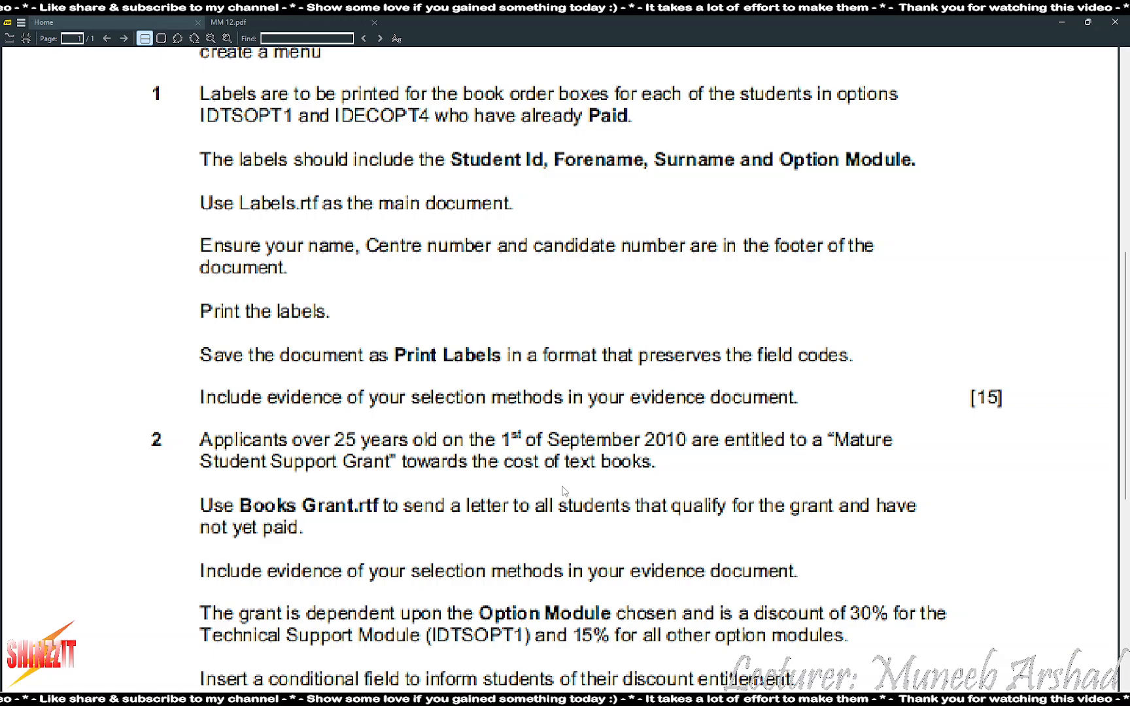
Open the Students workbook, widen all columns to fit, and review each column heading
{"action": "key", "text": "alt+Tab"}
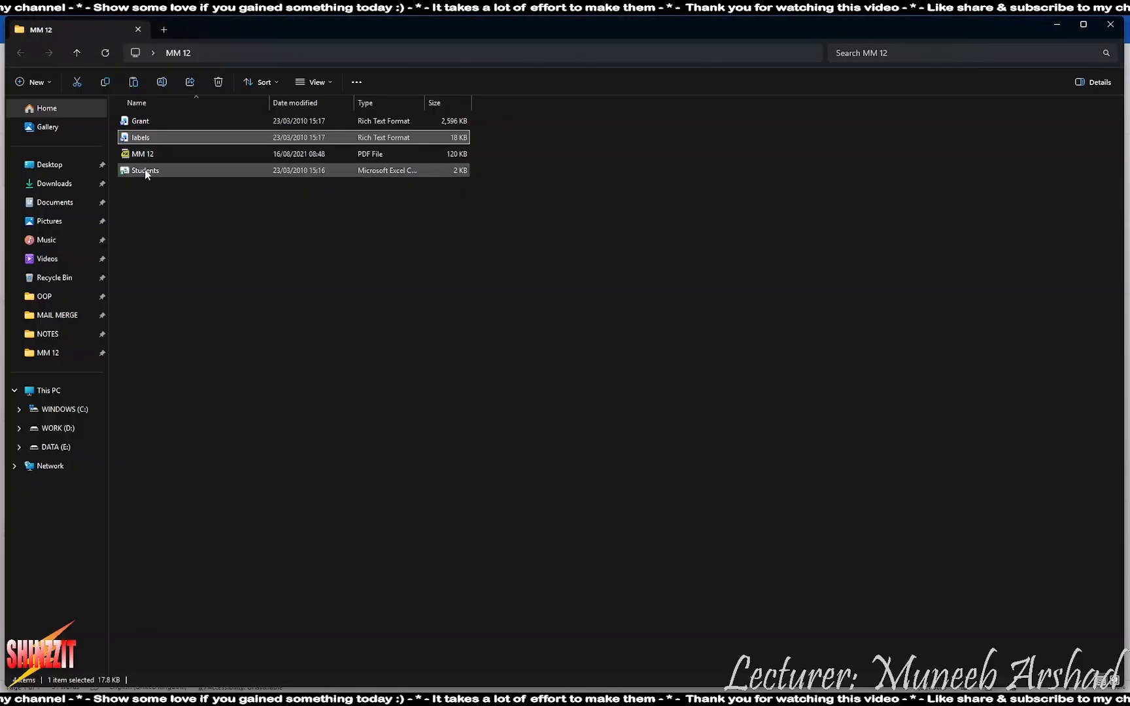
{"action": "double_click", "coordinate": [144, 172]}
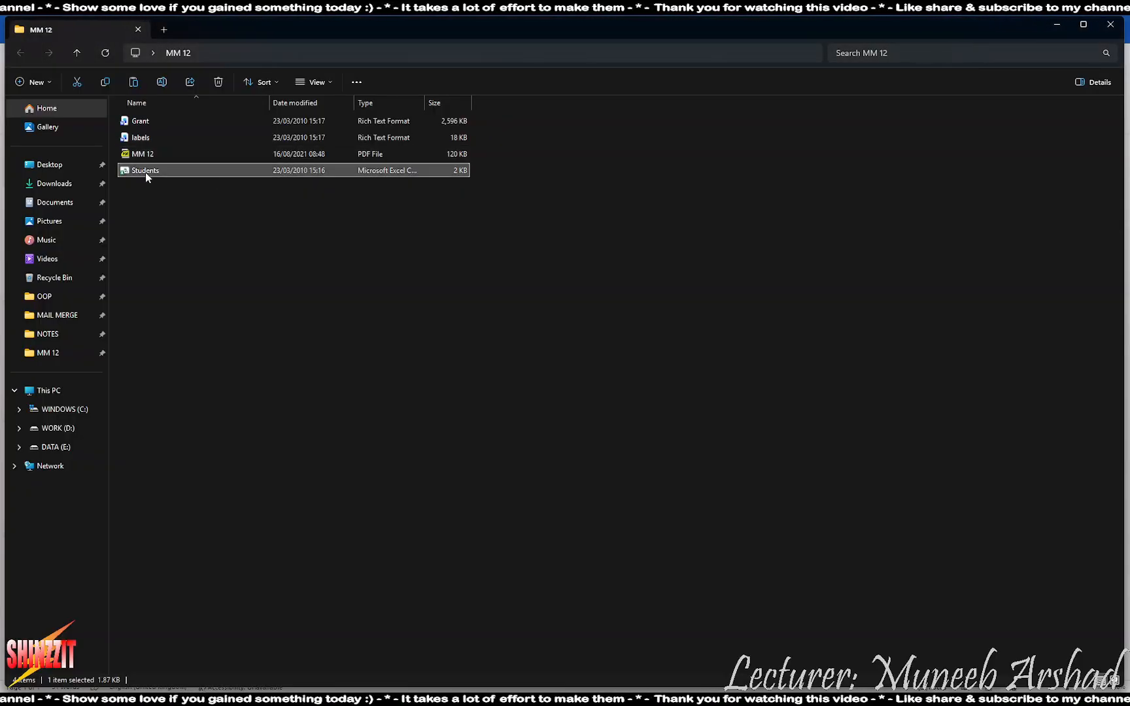
{"action": "scroll", "coordinate": [484, 331], "scroll_direction": "up", "scroll_amount": 6}
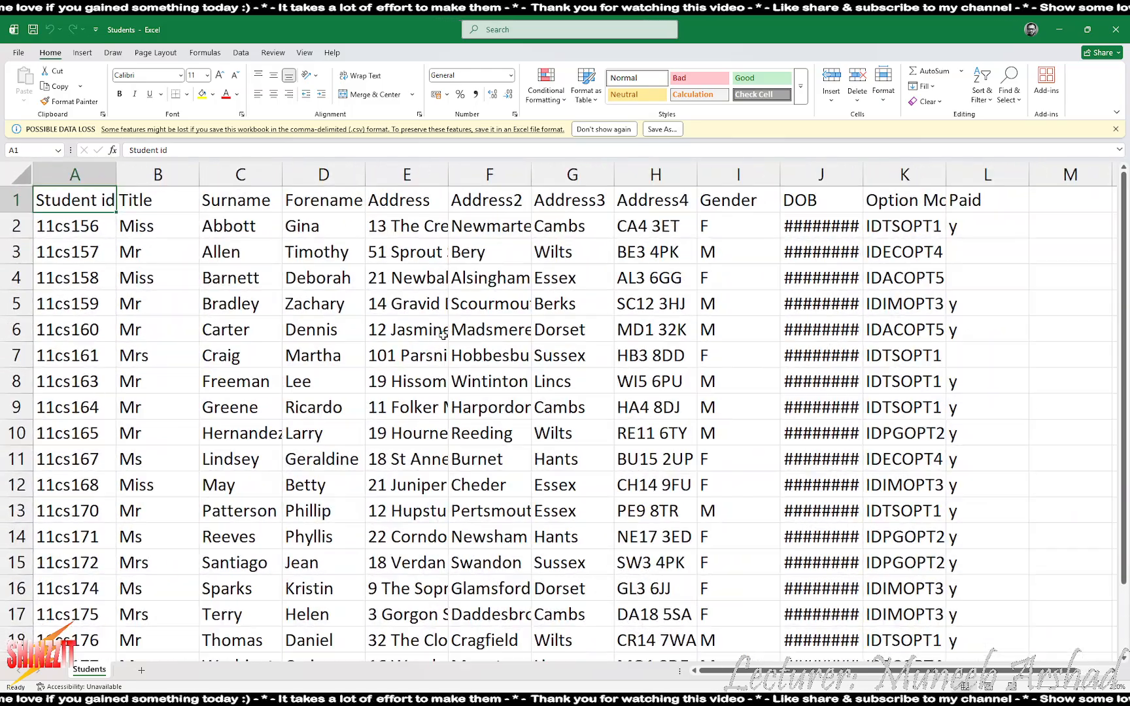
{"action": "left_click", "coordinate": [14, 171]}
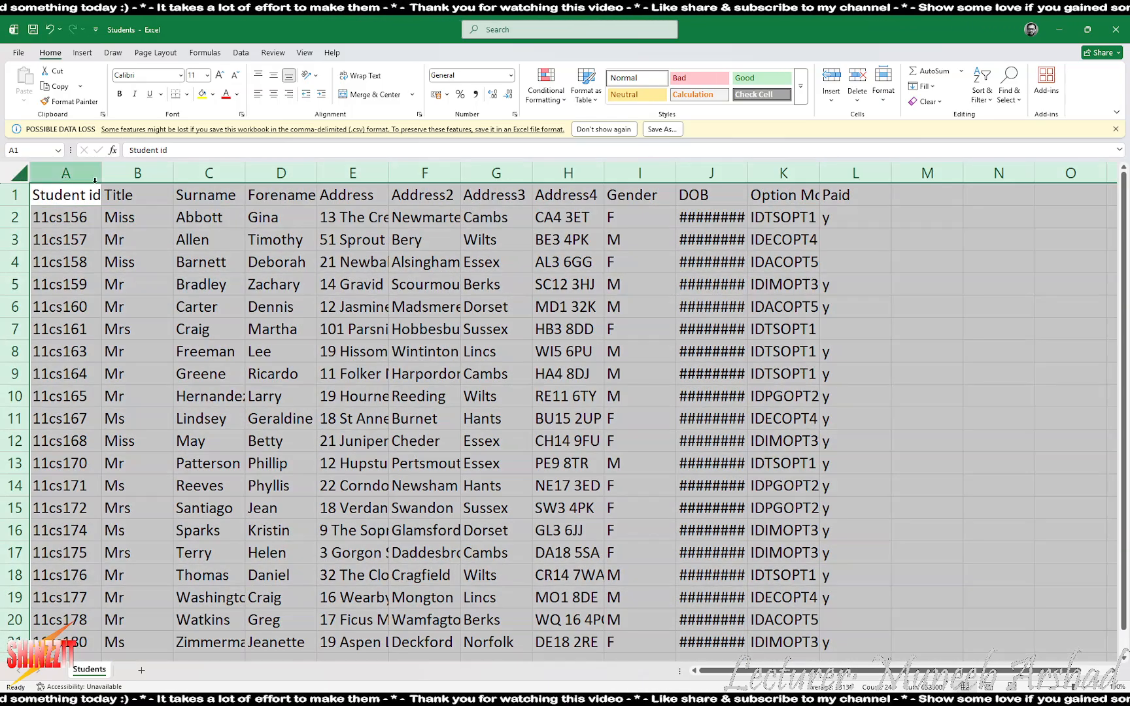
{"action": "double_click", "coordinate": [101, 173]}
{"action": "left_click", "coordinate": [82, 174]}
{"action": "left_click", "coordinate": [129, 173]}
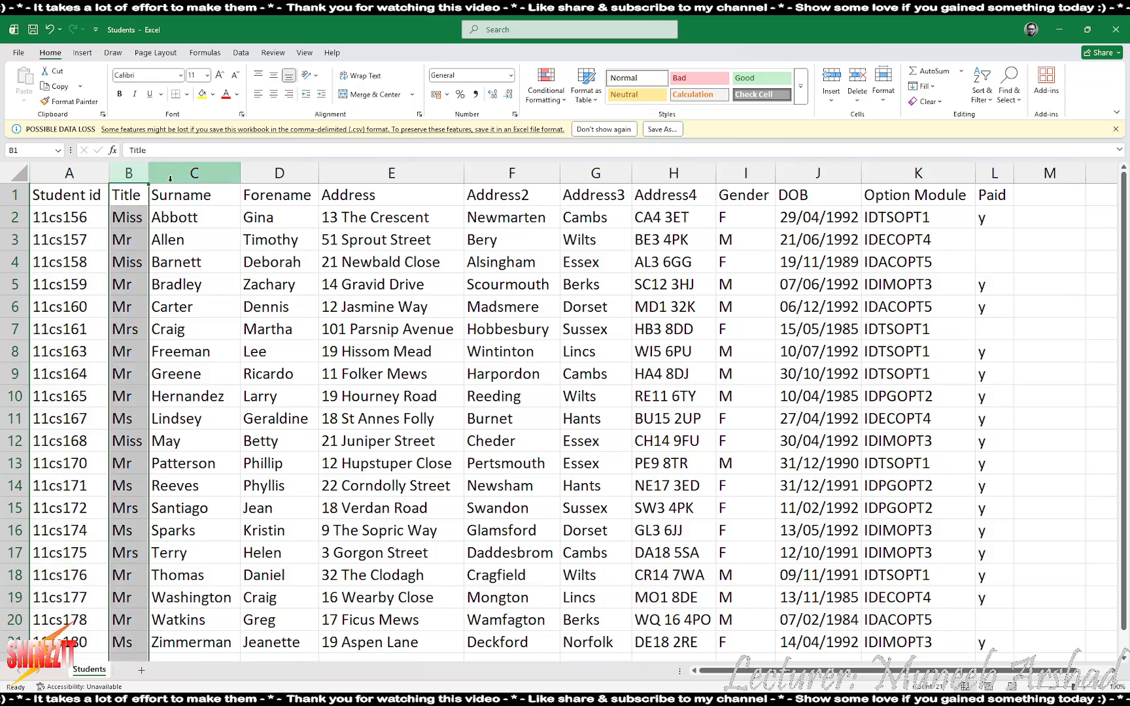
{"action": "left_click", "coordinate": [194, 174]}
{"action": "left_click", "coordinate": [265, 174]}
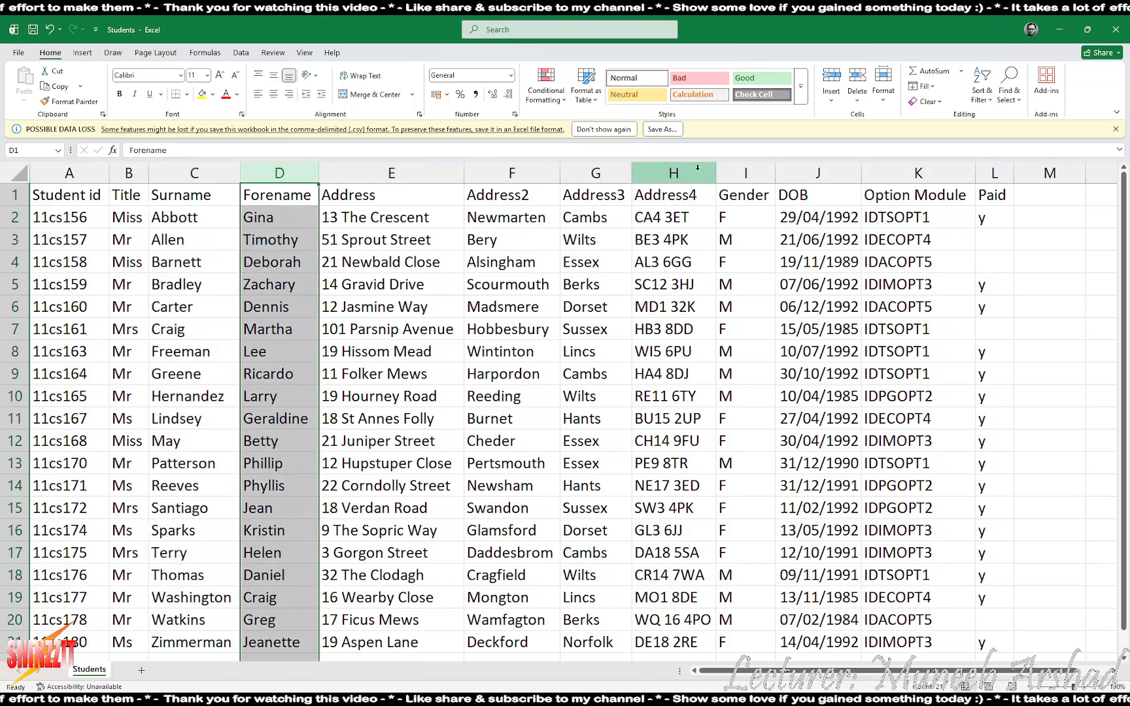
{"action": "left_click", "coordinate": [746, 174]}
{"action": "left_click", "coordinate": [842, 174]}
{"action": "left_click", "coordinate": [918, 174]}
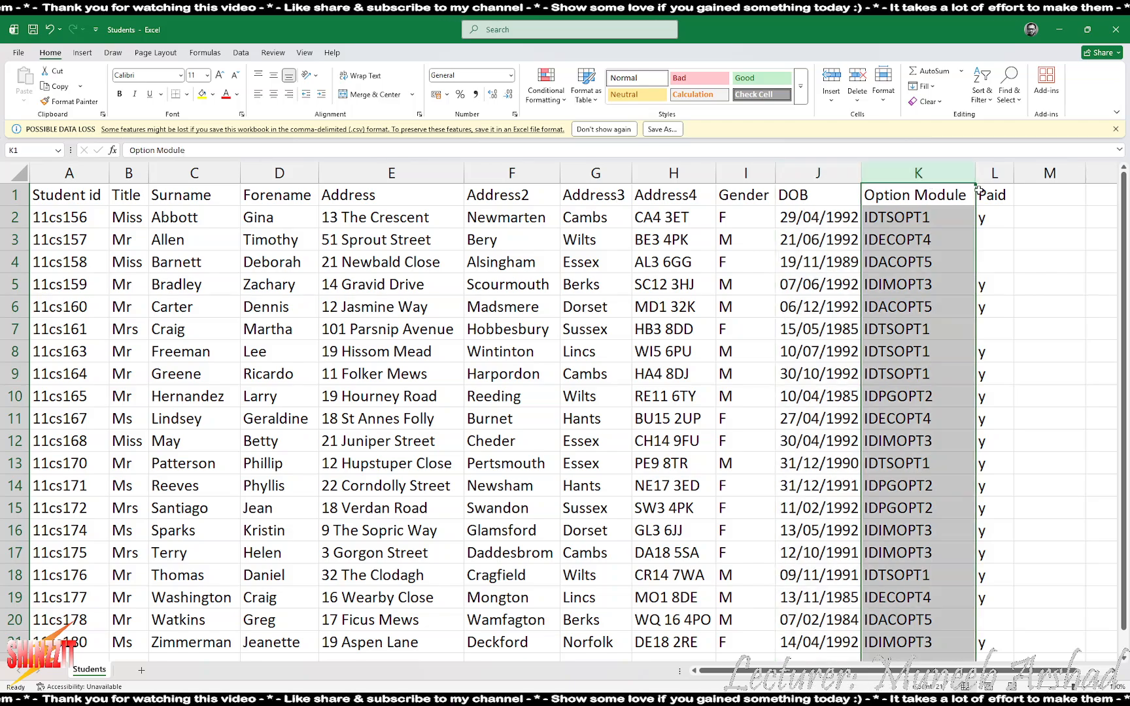
Check the Paid entries in column L, then close the workbook without saving
{"action": "left_click", "coordinate": [993, 195]}
{"action": "left_click_drag", "start_coordinate": [993, 247], "coordinate": [989, 350]}
{"action": "left_click", "coordinate": [992, 332]}
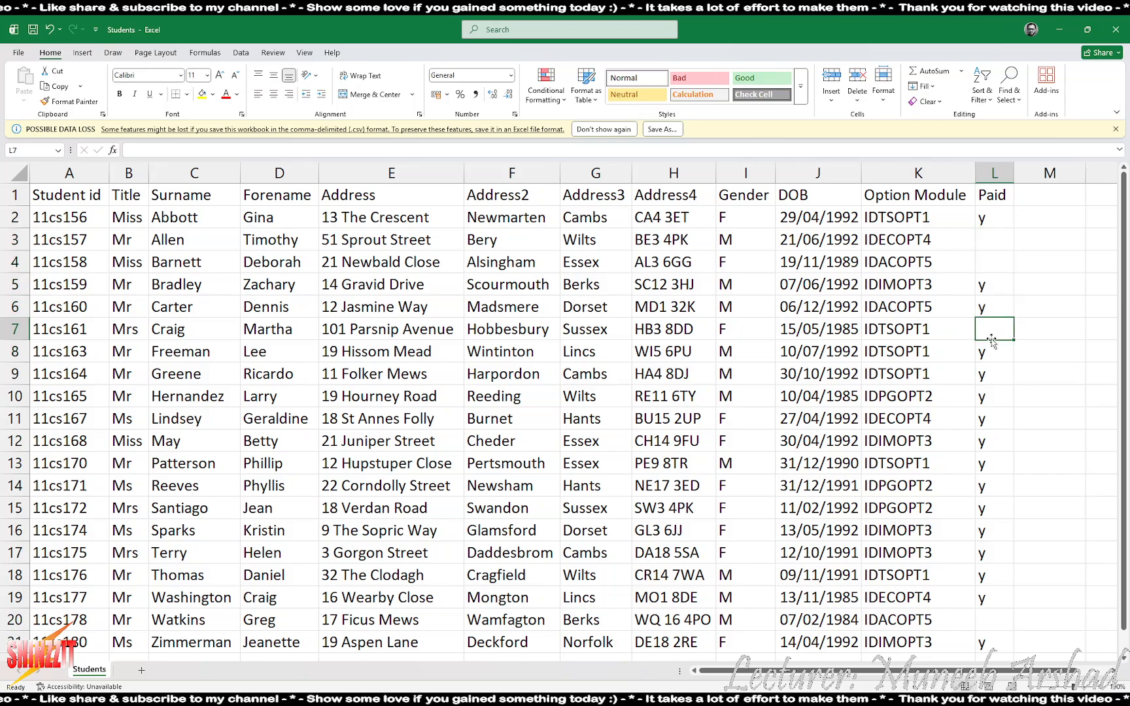
{"action": "left_click", "coordinate": [996, 292]}
{"action": "left_click", "coordinate": [996, 306]}
{"action": "left_click", "coordinate": [996, 288]}
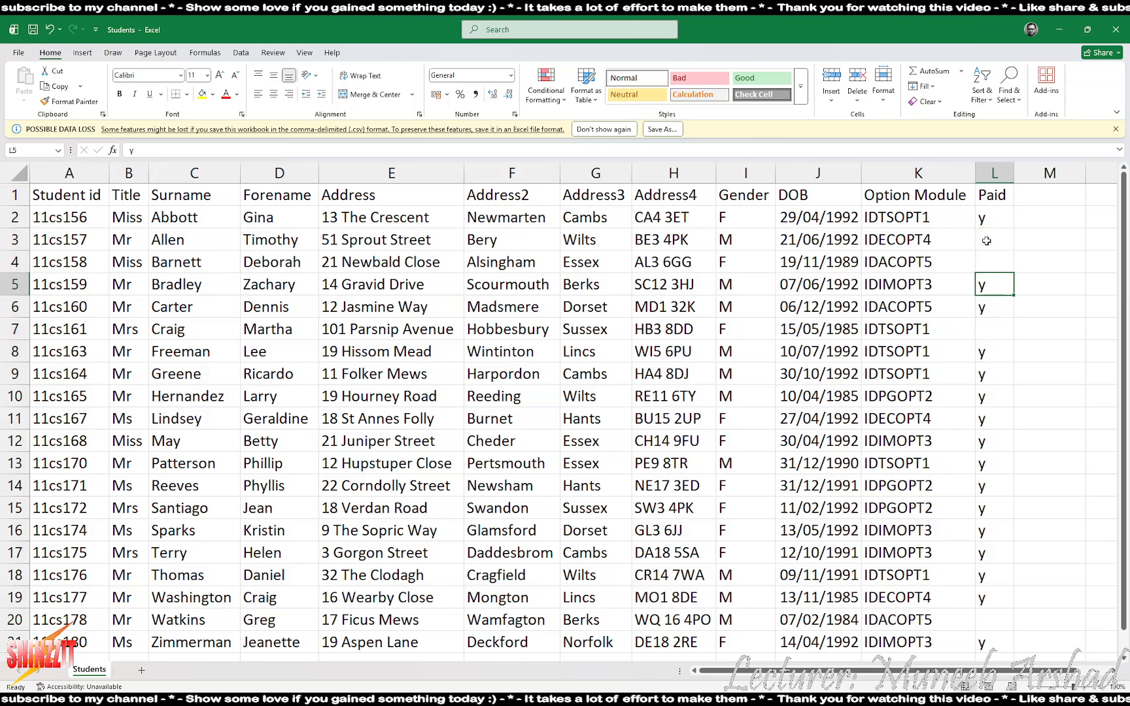
{"action": "left_click", "coordinate": [995, 219]}
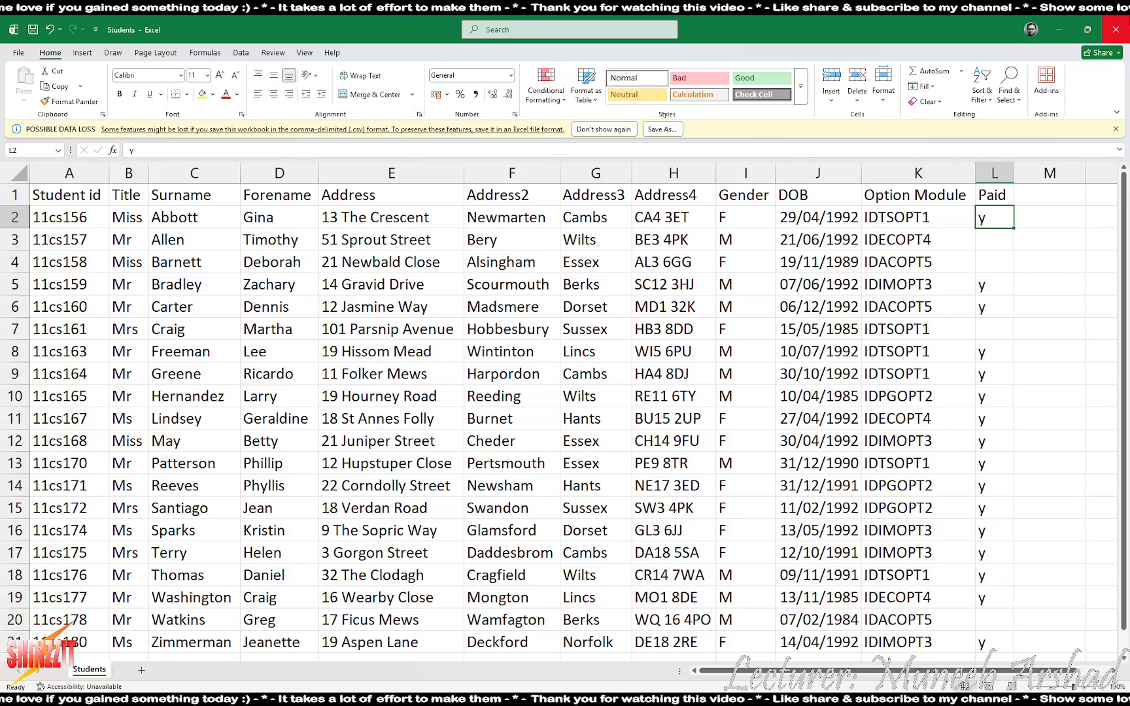
{"action": "left_click", "coordinate": [1116, 30]}
{"action": "left_click", "coordinate": [606, 445]}
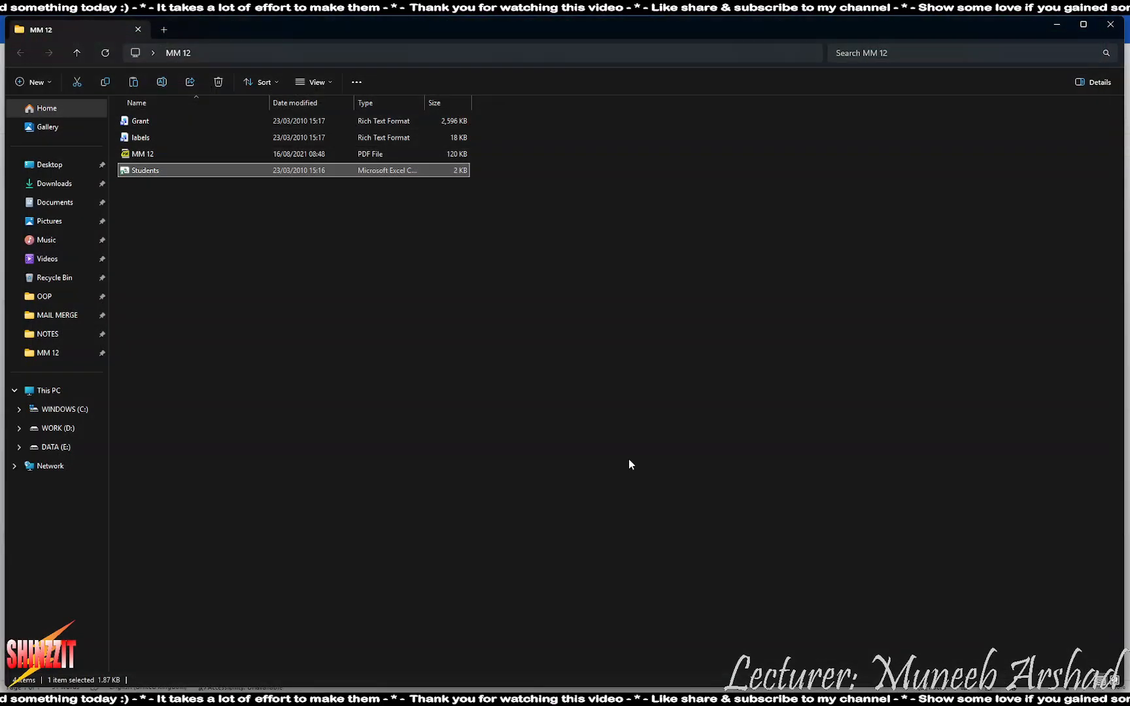
Use the Students workbook in Desktop > MM 12 as the existing recipient list
{"action": "key", "text": "alt+Tab"}
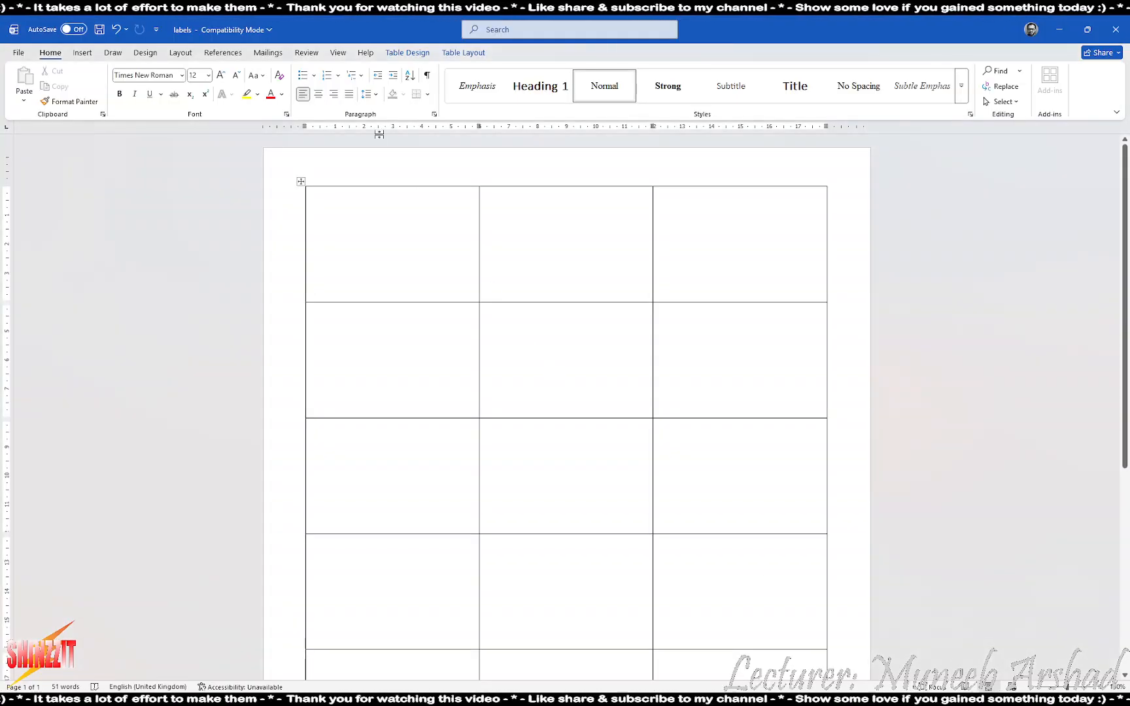
{"action": "left_click", "coordinate": [281, 54]}
{"action": "left_click", "coordinate": [134, 84]}
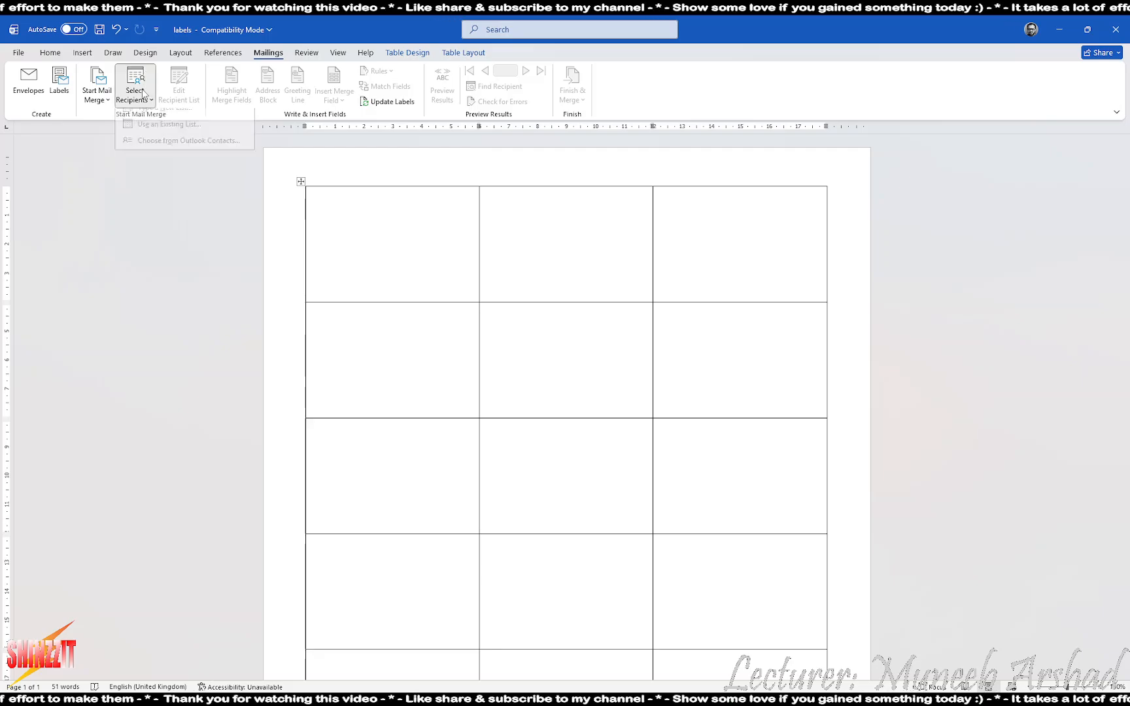
{"action": "left_click", "coordinate": [140, 135]}
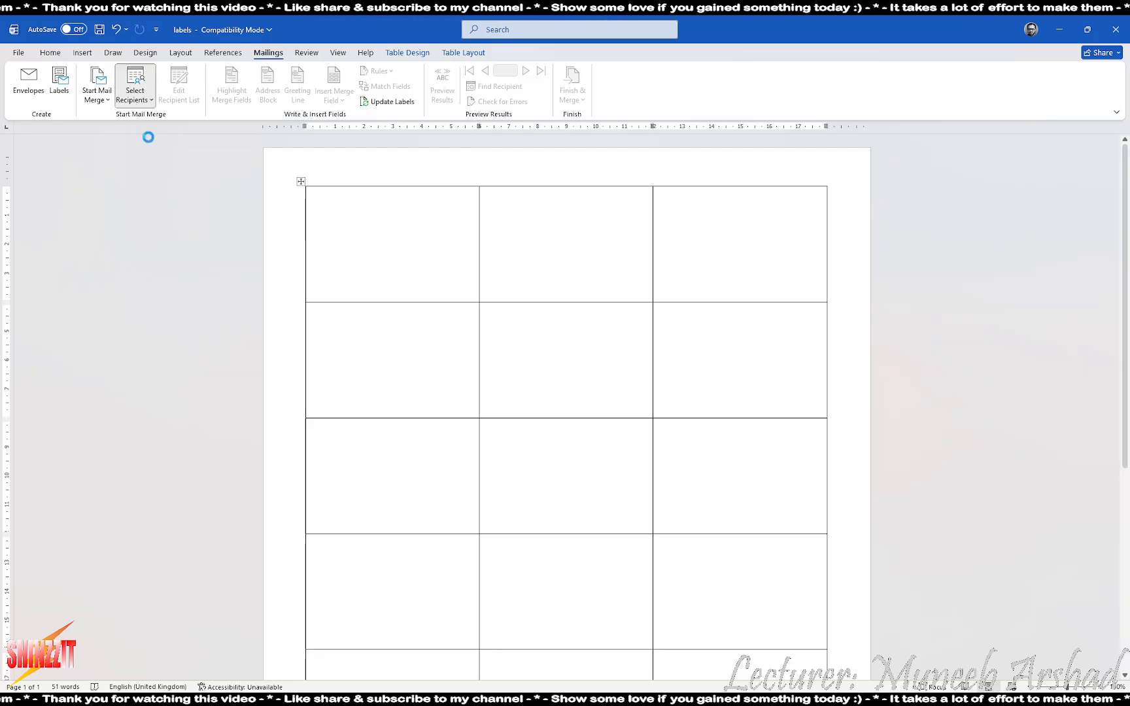
{"action": "scroll", "coordinate": [37, 171], "scroll_direction": "up", "scroll_amount": 3}
{"action": "left_click", "coordinate": [49, 153]}
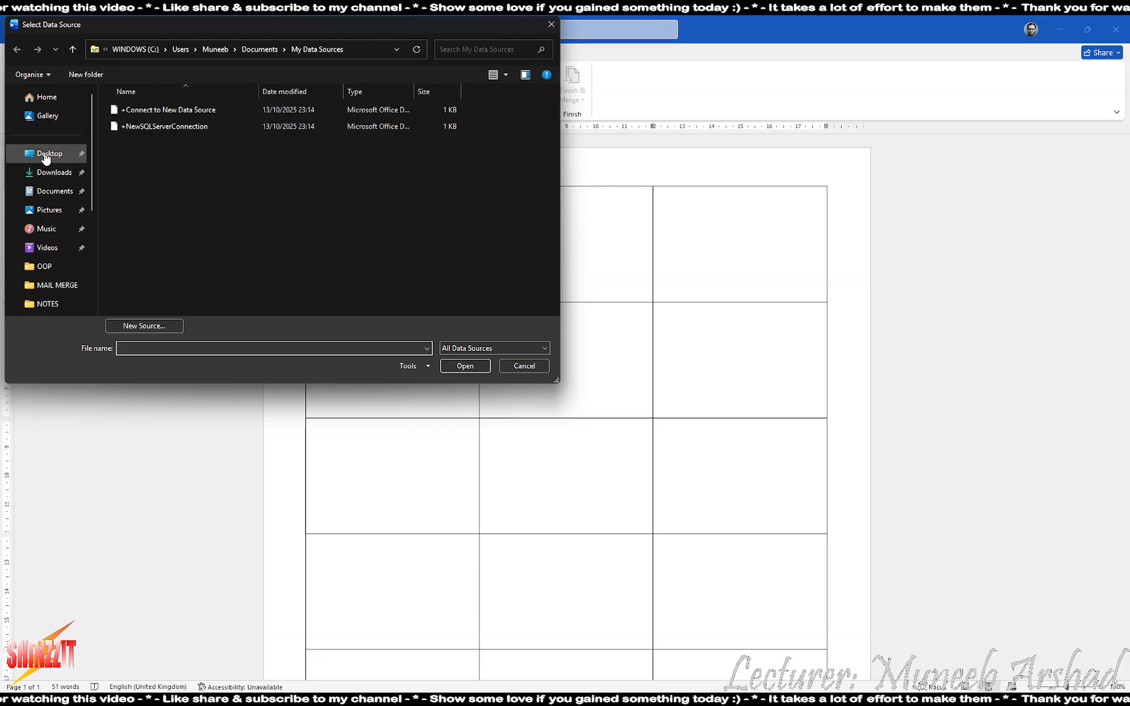
{"action": "double_click", "coordinate": [432, 120]}
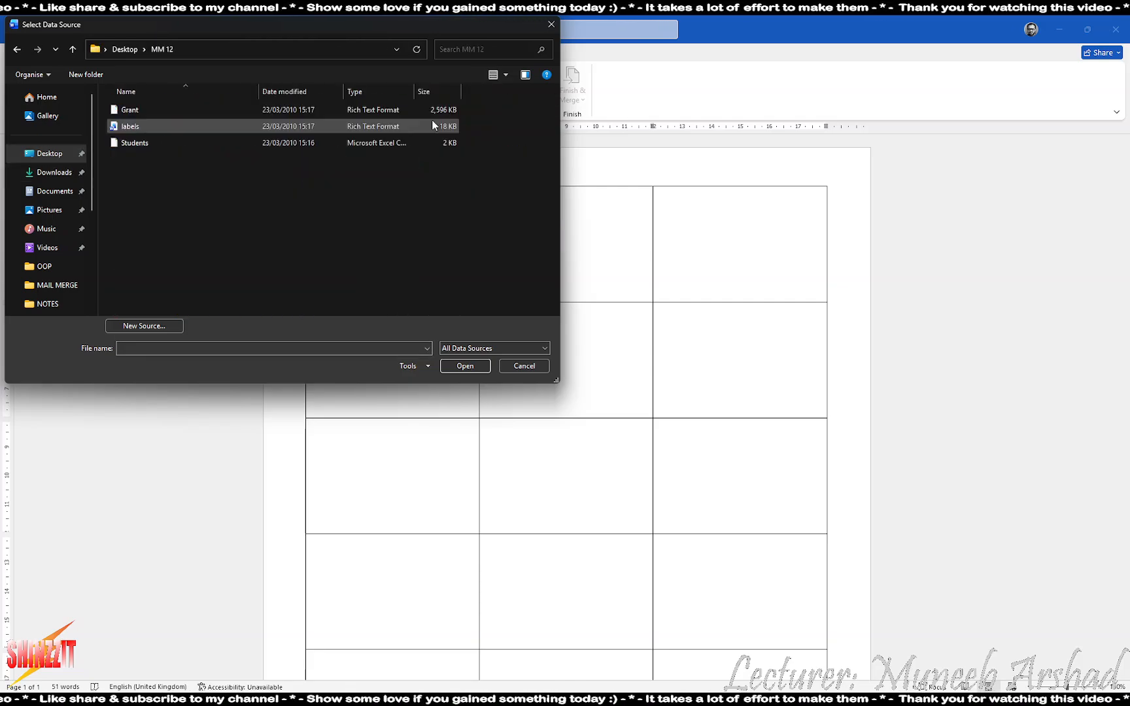
{"action": "double_click", "coordinate": [136, 142]}
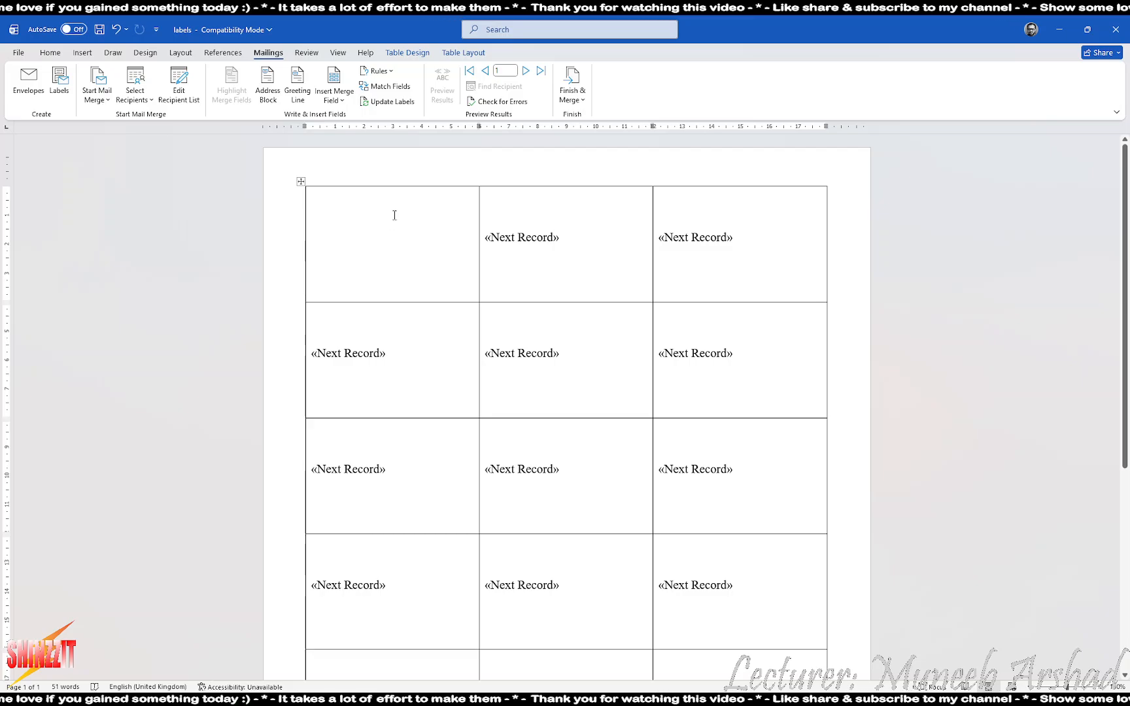
Insert the Student_id merge field on the first line of the first label
{"action": "key", "text": "alt+Tab"}
{"action": "key", "text": "alt+Tab"}
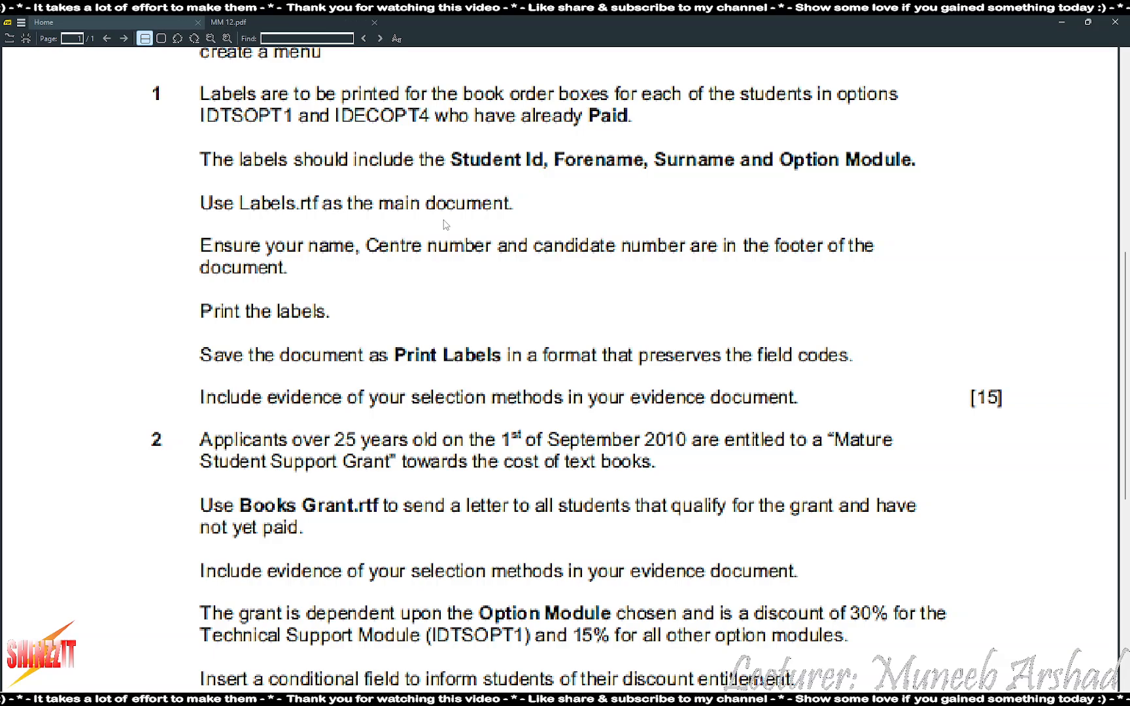
{"action": "key", "text": "alt+Tab"}
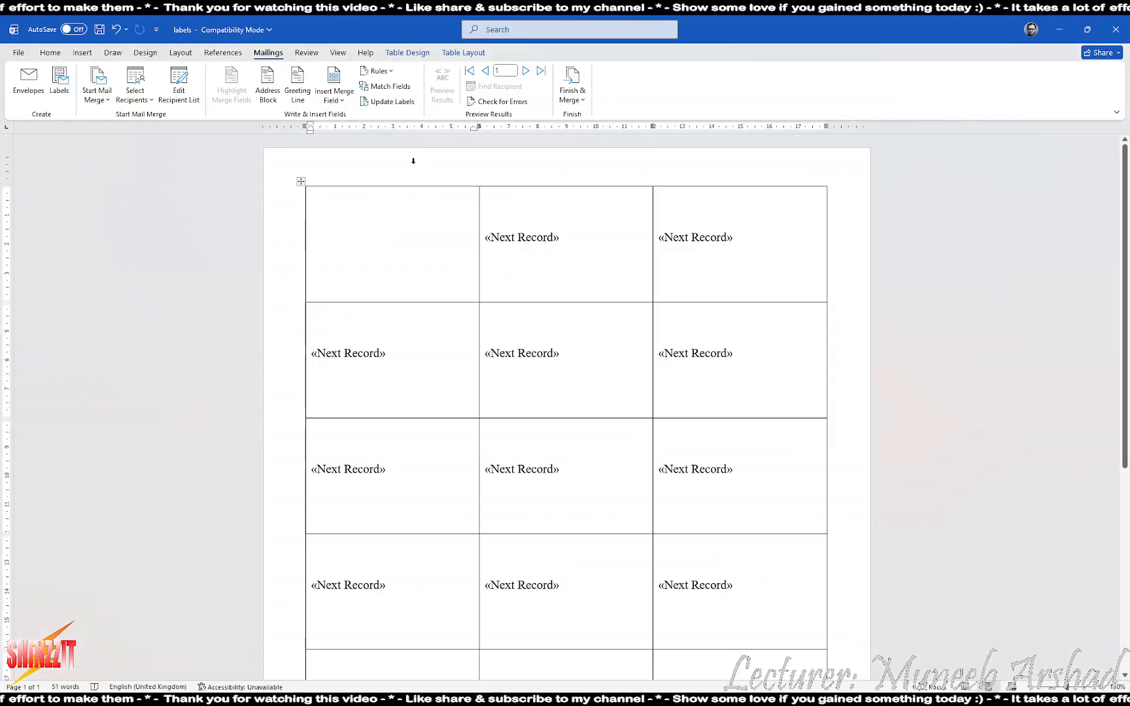
{"action": "left_click", "coordinate": [340, 98]}
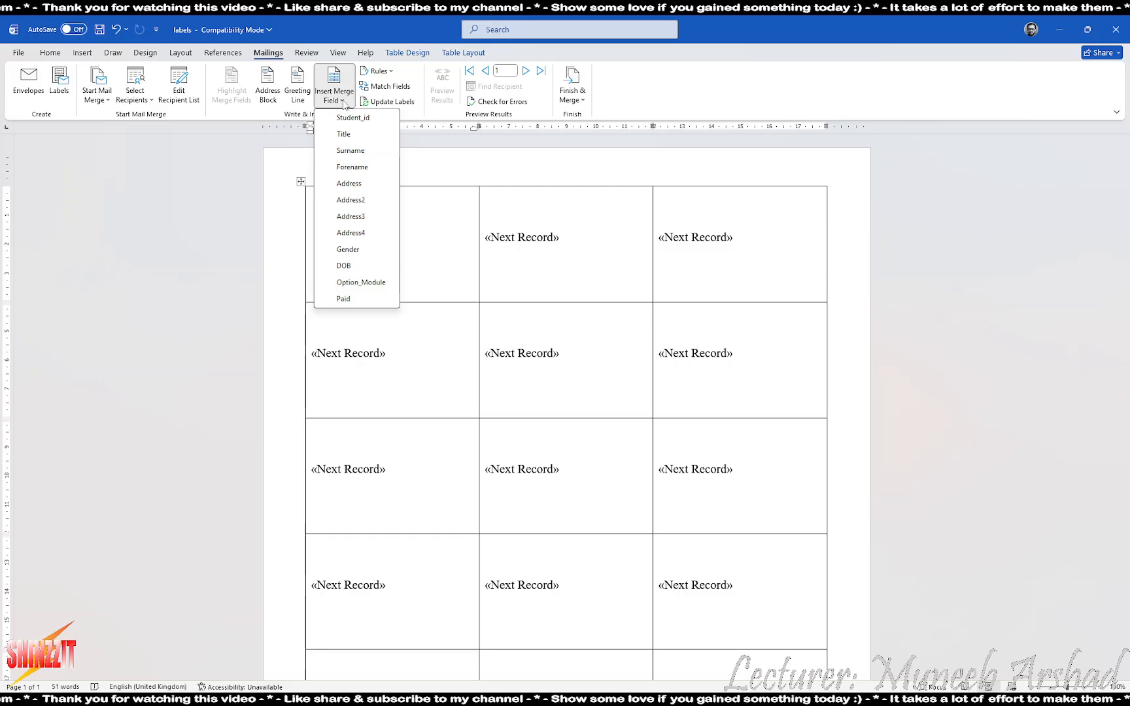
{"action": "left_click", "coordinate": [353, 117]}
{"action": "key", "text": "Return"}
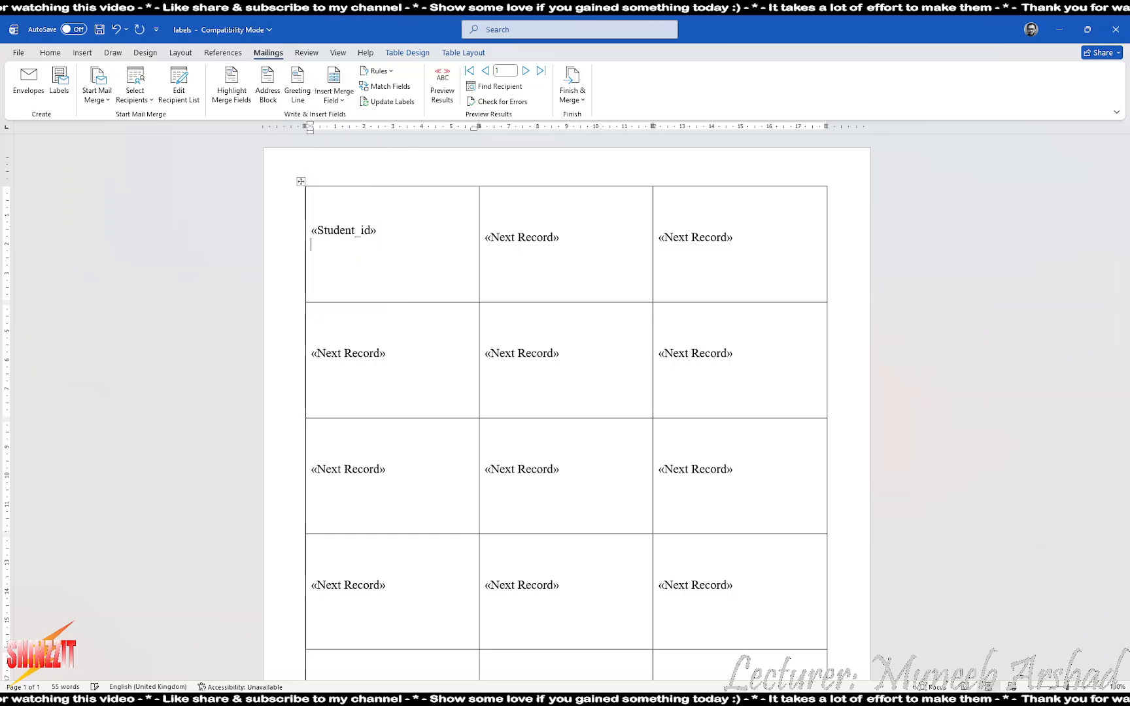
Add Forename and Surname on the second line and Option_Module on the third
{"action": "key", "text": "alt+Tab"}
{"action": "key", "text": "alt+Tab"}
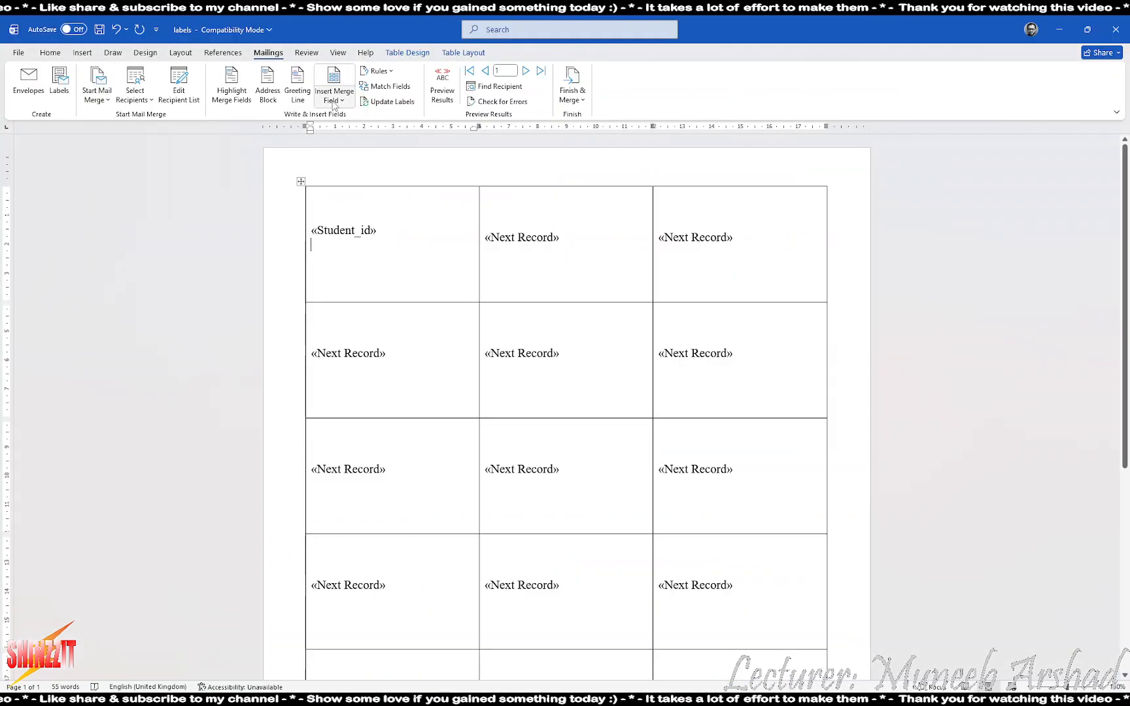
{"action": "left_click", "coordinate": [334, 88]}
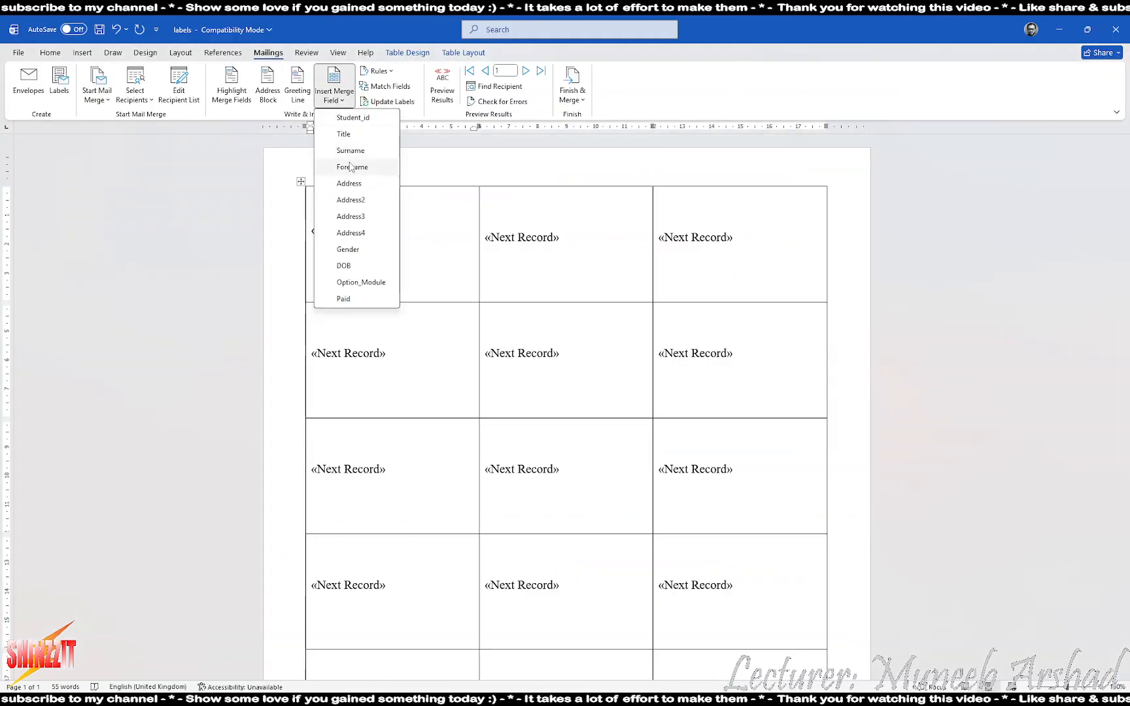
{"action": "left_click", "coordinate": [351, 165]}
{"action": "left_click", "coordinate": [335, 88]}
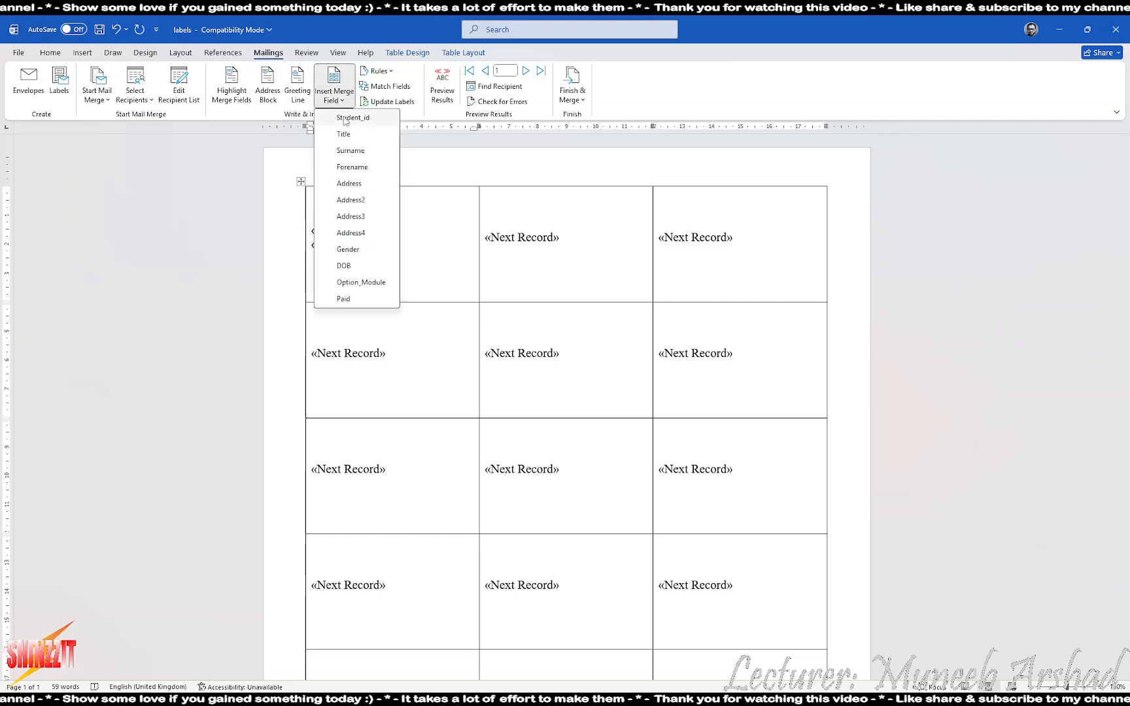
{"action": "left_click", "coordinate": [360, 149]}
{"action": "key", "text": "Return"}
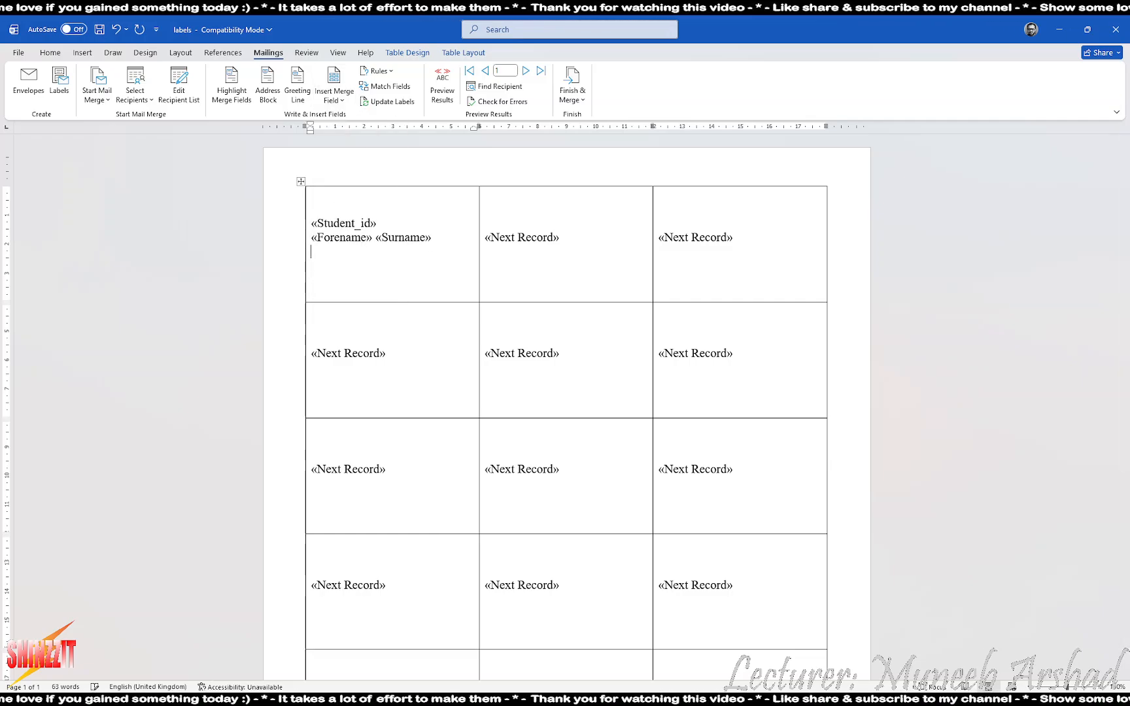
{"action": "left_click", "coordinate": [334, 89]}
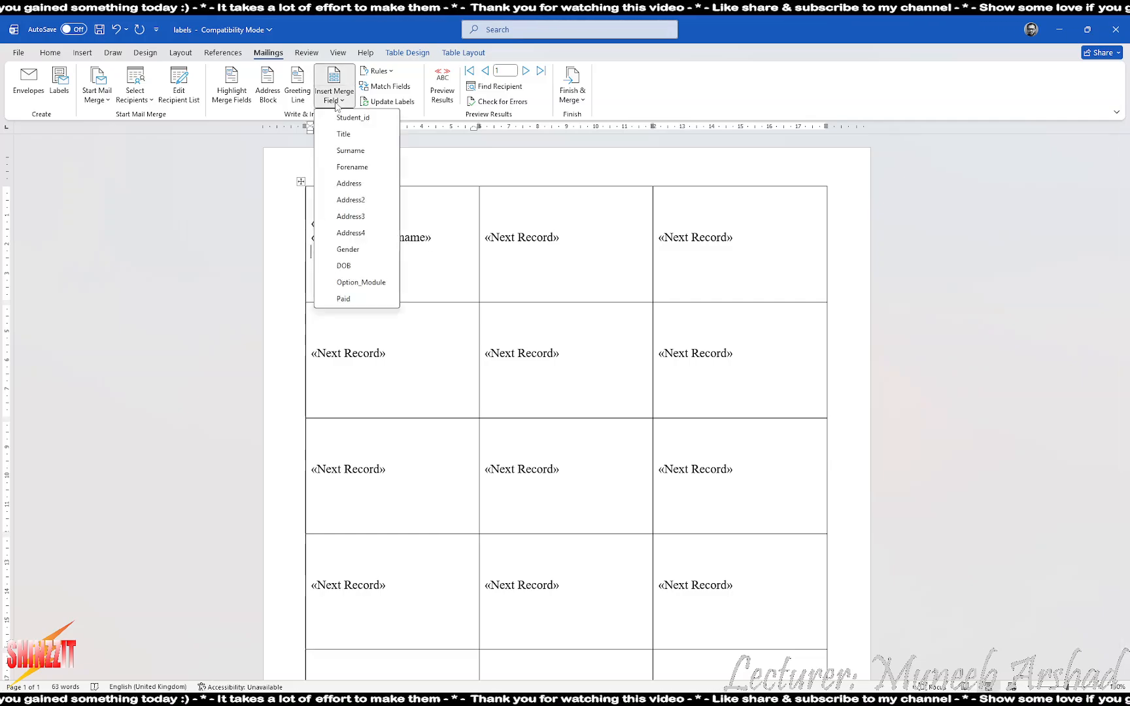
{"action": "left_click", "coordinate": [350, 283]}
{"action": "key", "text": "alt+Tab"}
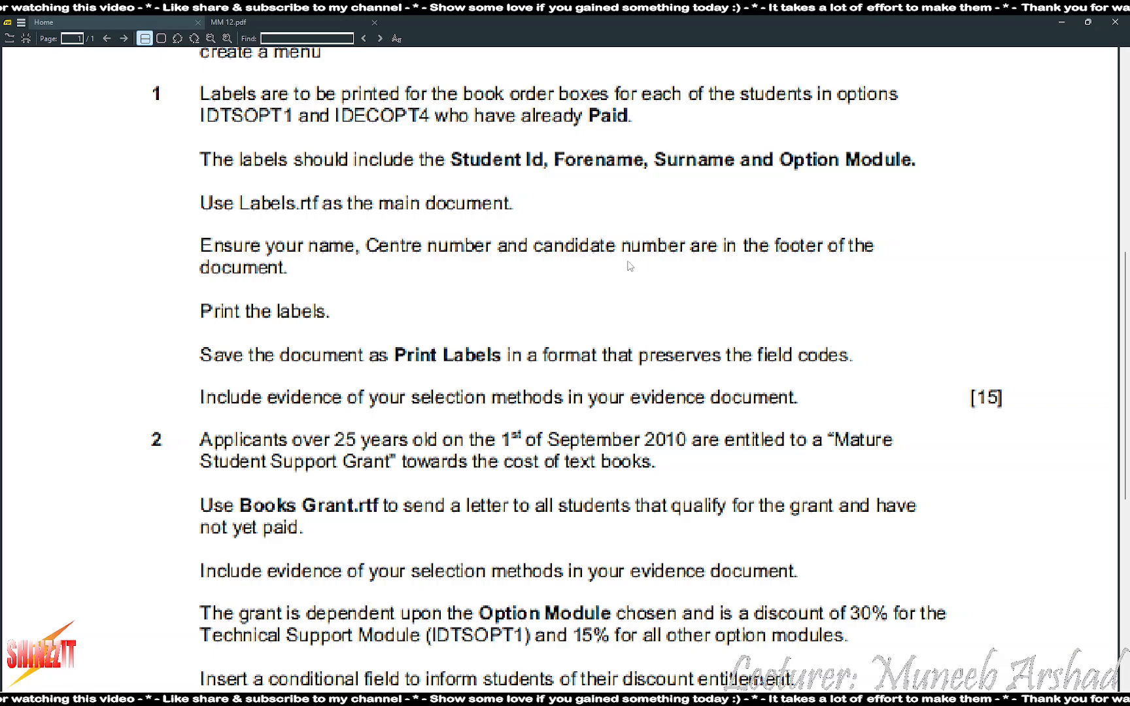
Reread question 1 on the task sheet and return to the Word labels document
{"action": "scroll", "coordinate": [629, 266], "scroll_direction": "up", "scroll_amount": 2}
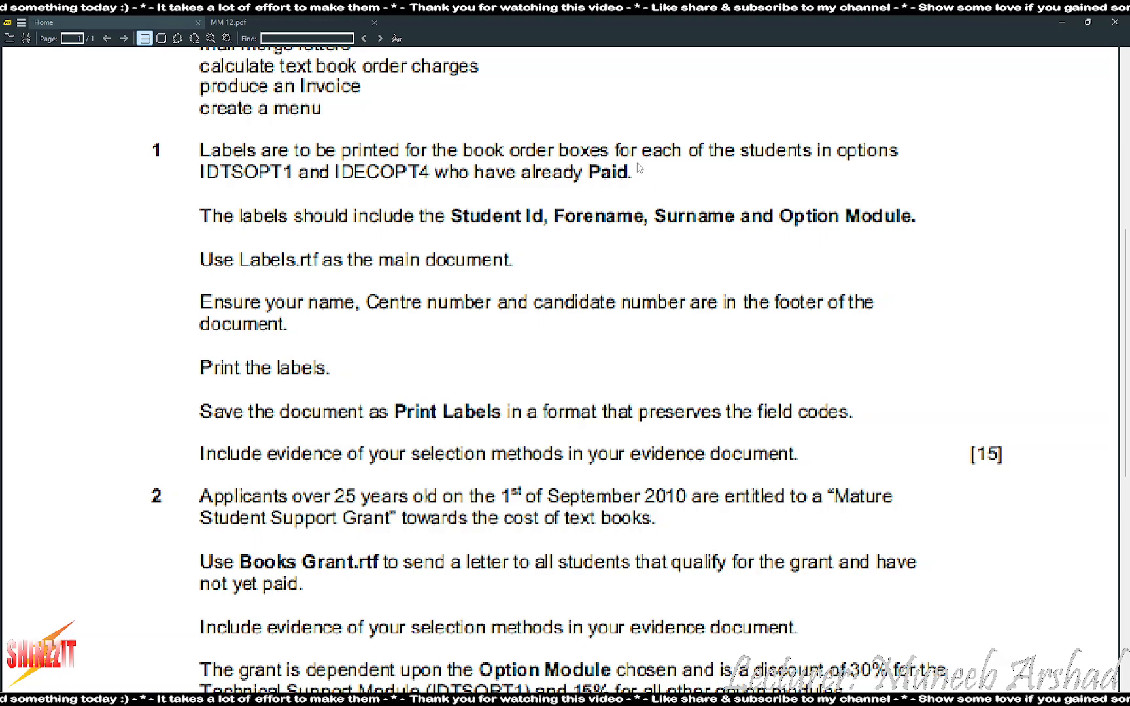
{"action": "key", "text": "alt+Tab"}
{"action": "key", "text": "alt+Tab"}
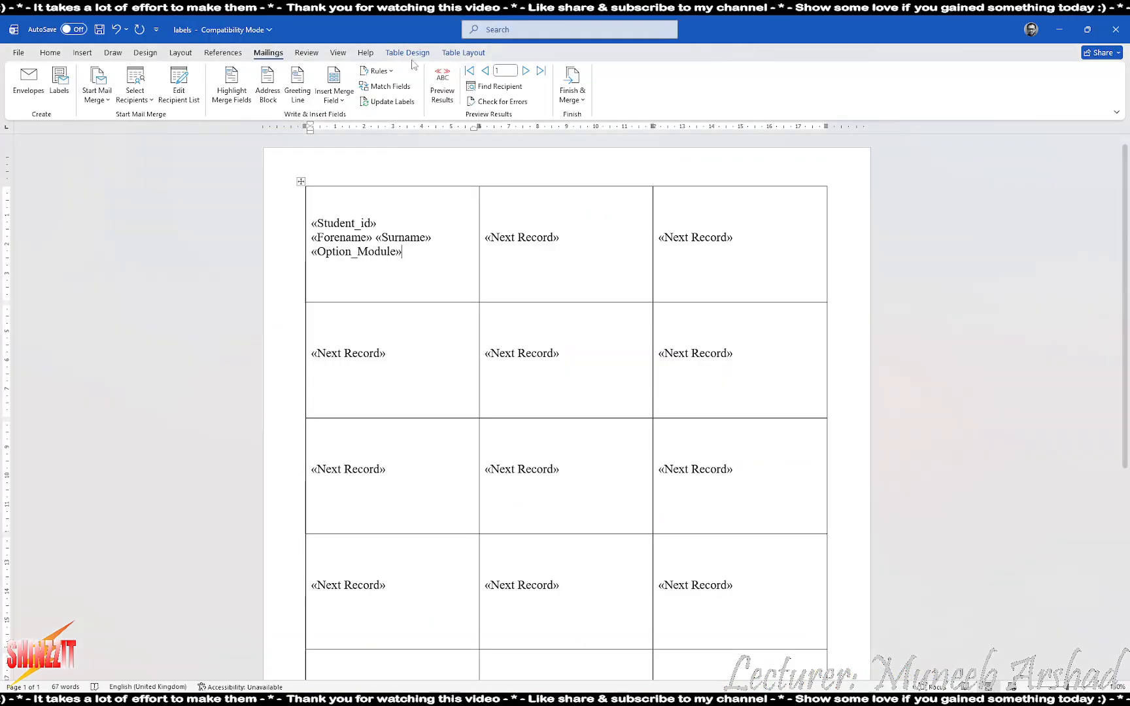
Open the recipient Filter Records options and start Windows Magnifier to enlarge the screen
{"action": "left_click", "coordinate": [184, 85]}
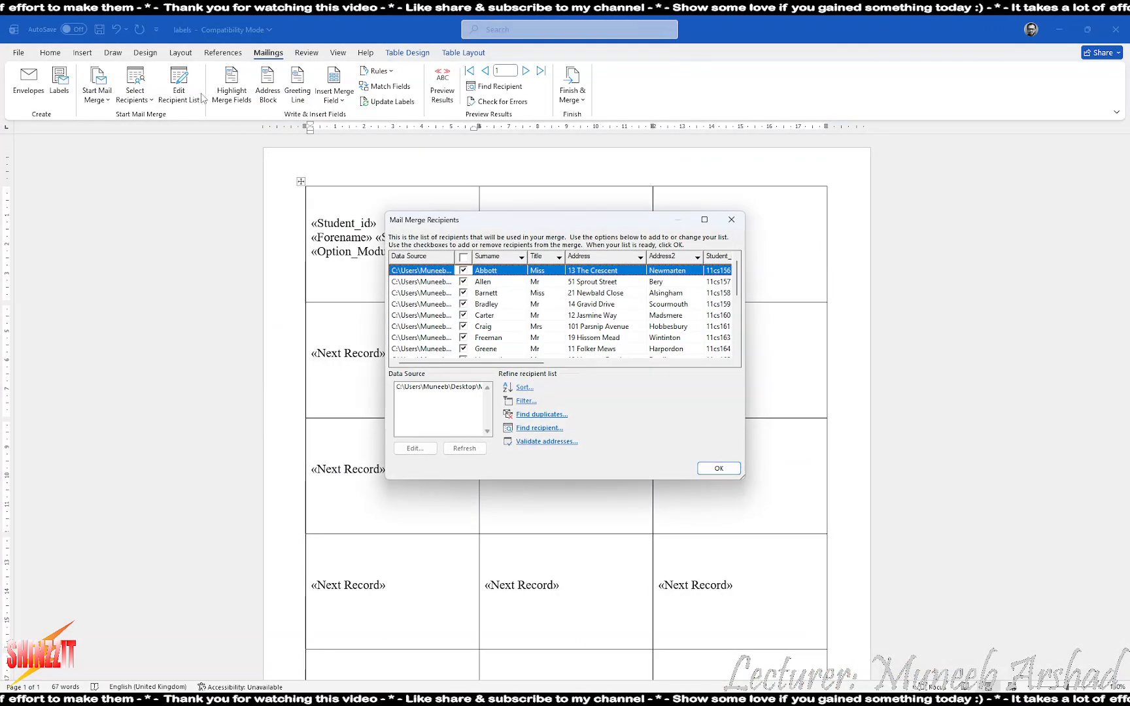
{"action": "left_click", "coordinate": [526, 400]}
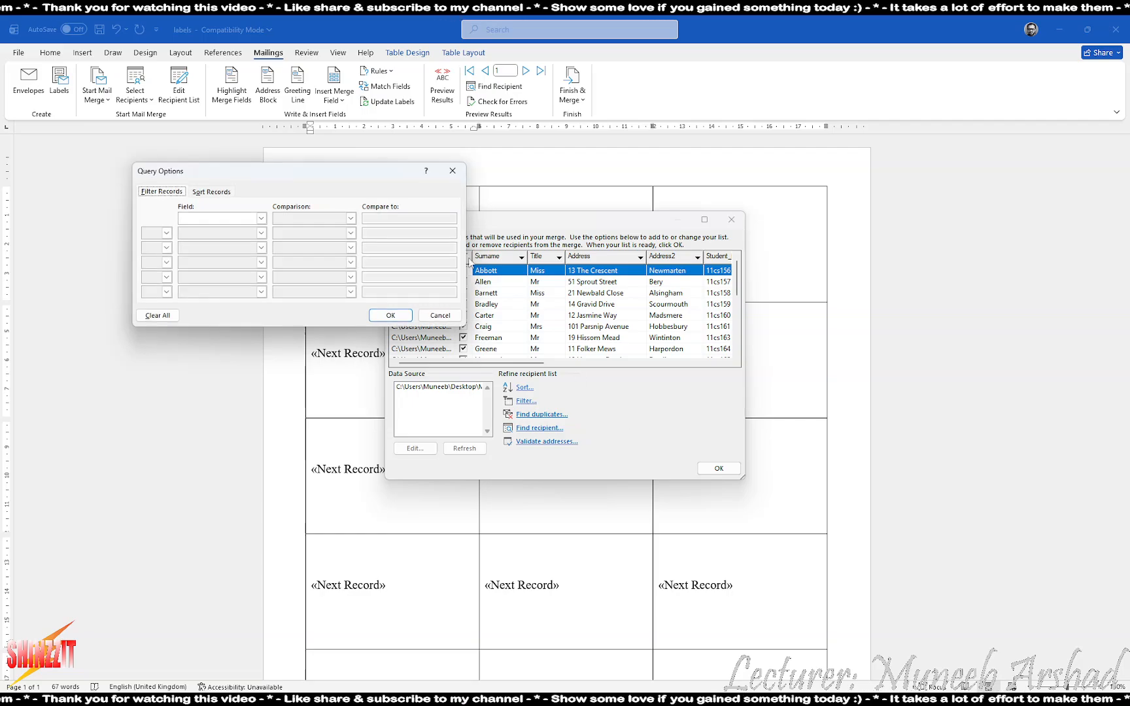
{"action": "left_click_drag", "start_coordinate": [362, 168], "coordinate": [583, 169]}
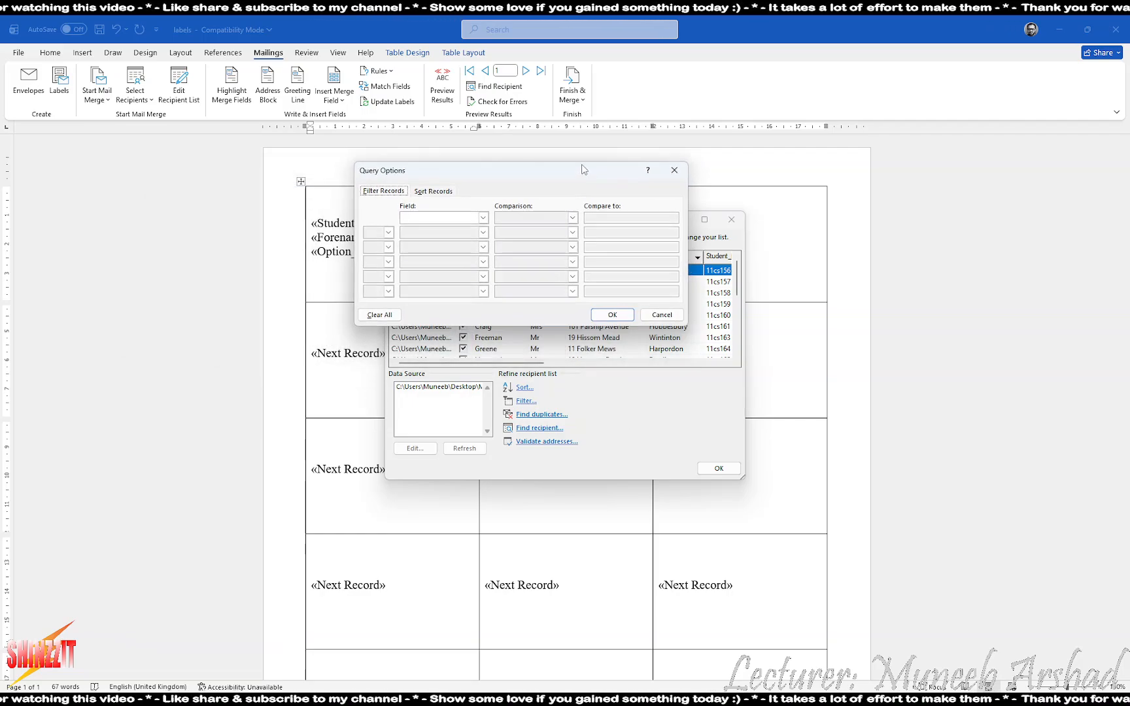
{"action": "key", "text": "super"}
{"action": "type", "text": "magnifier"}
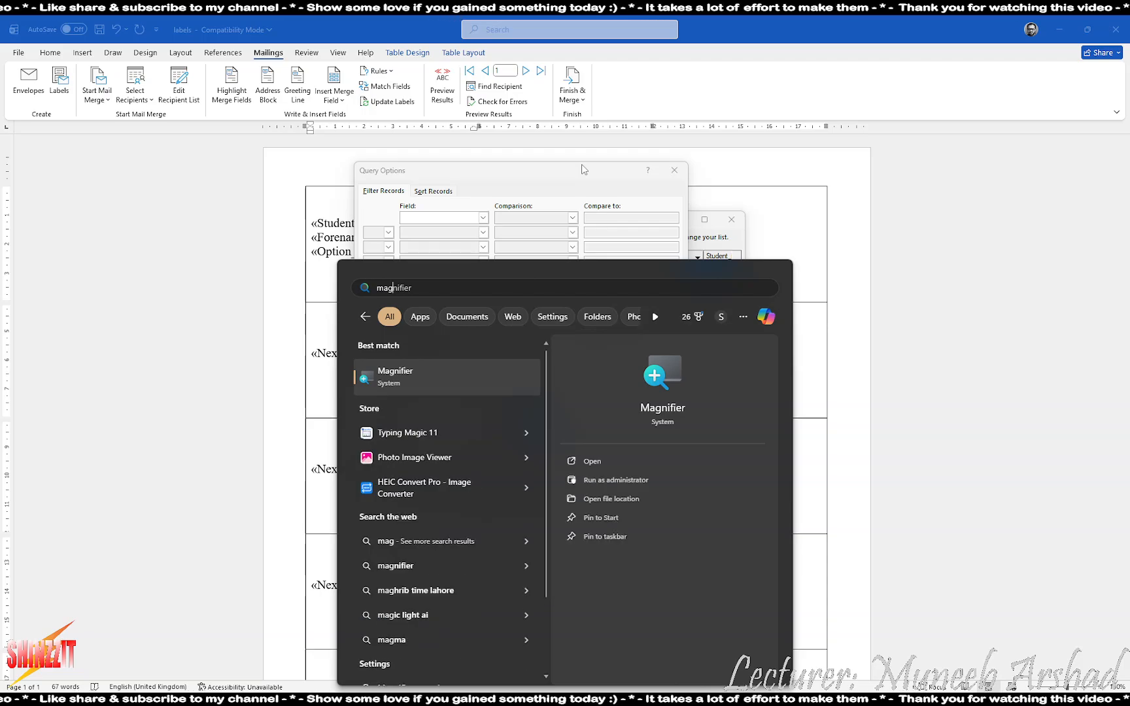
{"action": "key", "text": "Return"}
{"action": "left_click", "coordinate": [903, 634]}
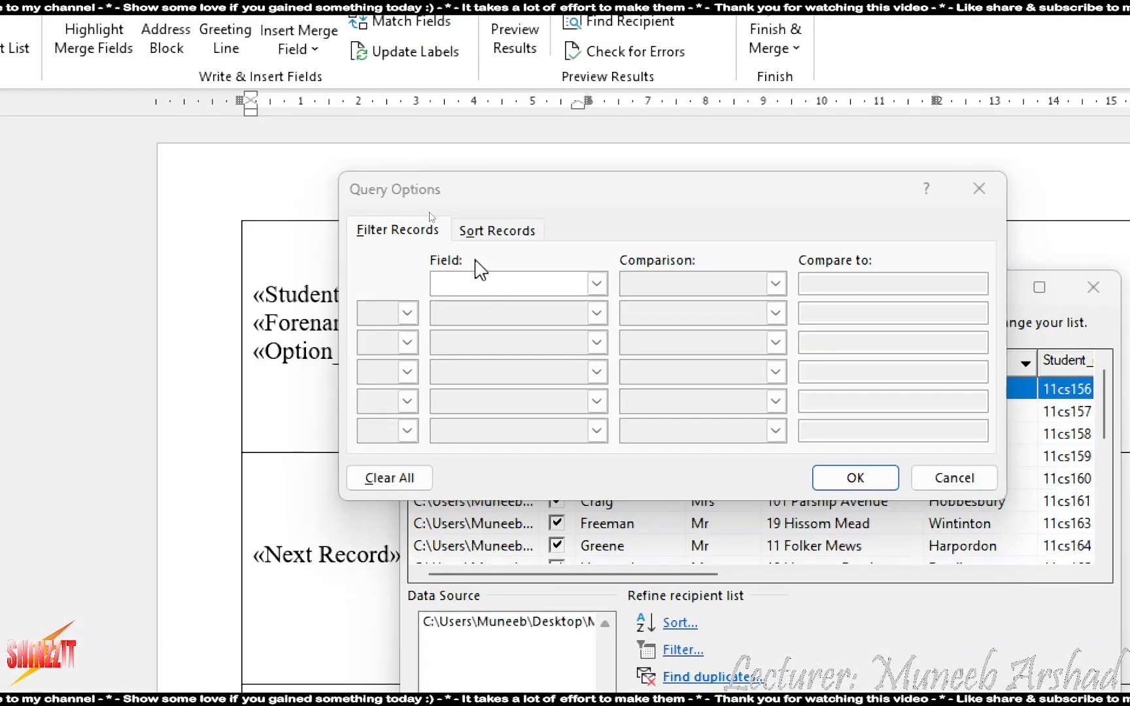
Set the first filter condition to Option_Module equal to IDTSOPT1
{"action": "left_click", "coordinate": [596, 283]}
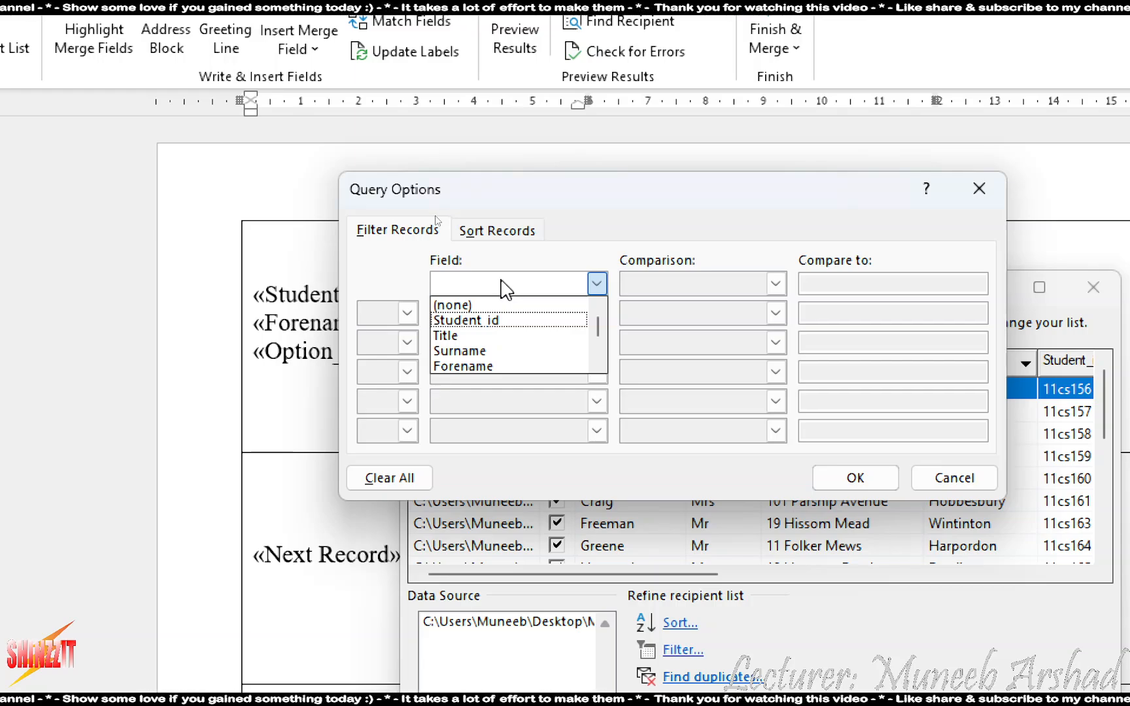
{"action": "scroll", "coordinate": [546, 300], "scroll_direction": "down", "scroll_amount": 3}
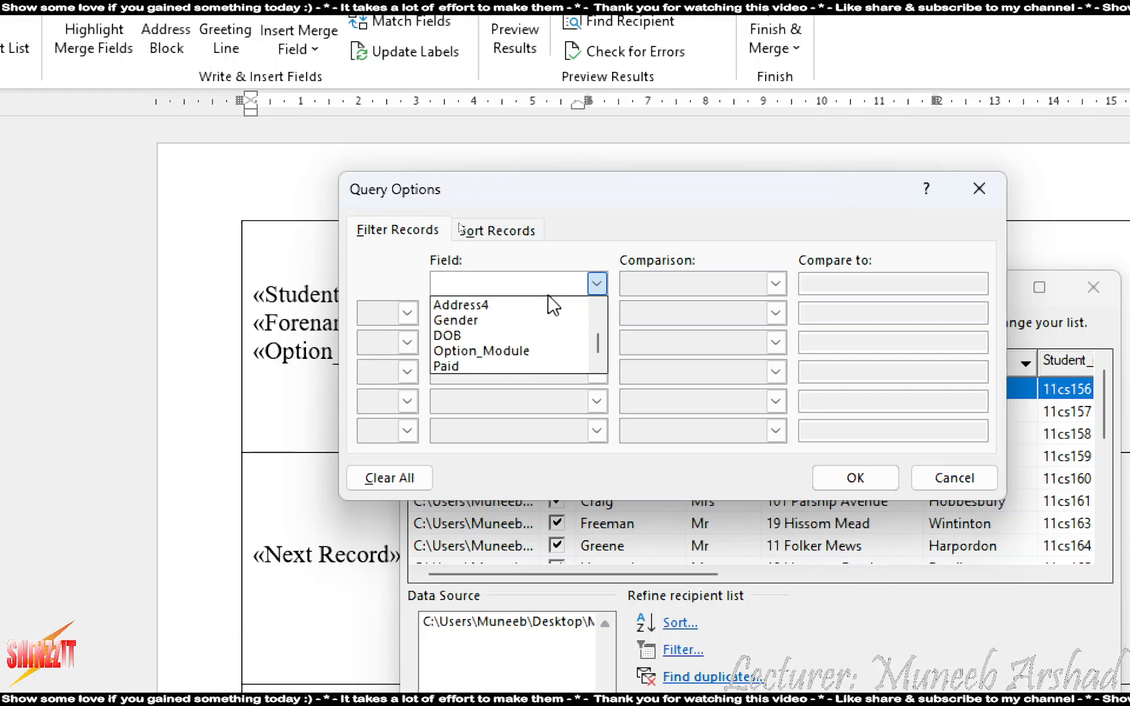
{"action": "left_click", "coordinate": [499, 352]}
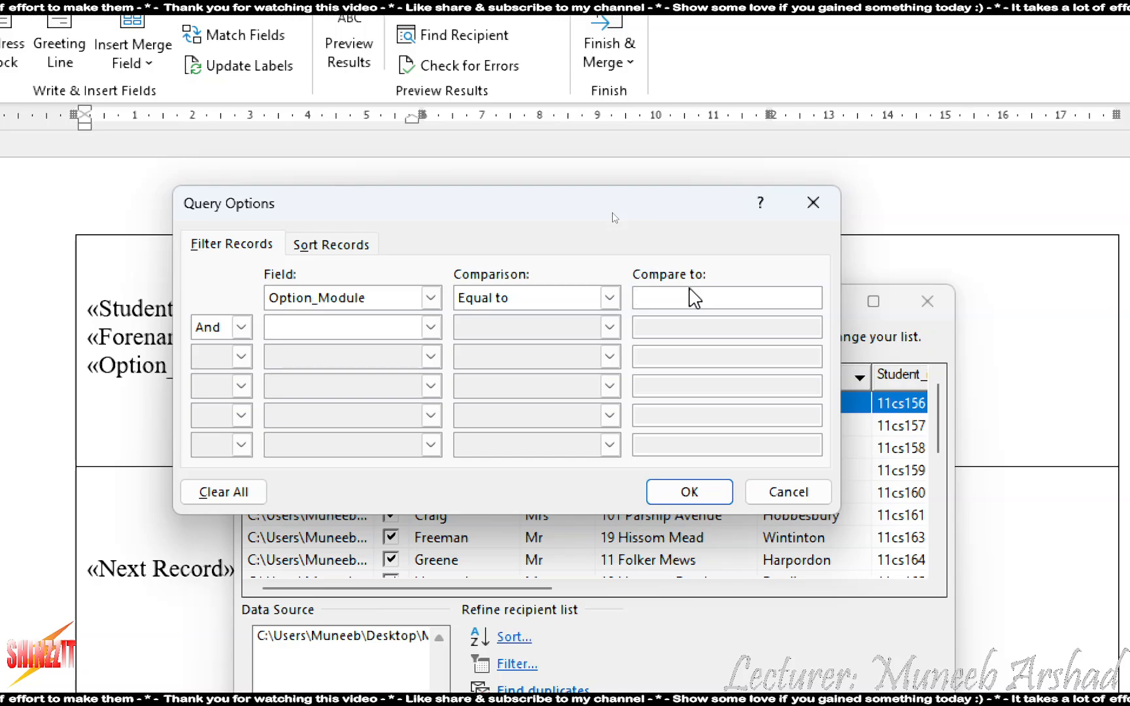
{"action": "type", "text": "IDES"}
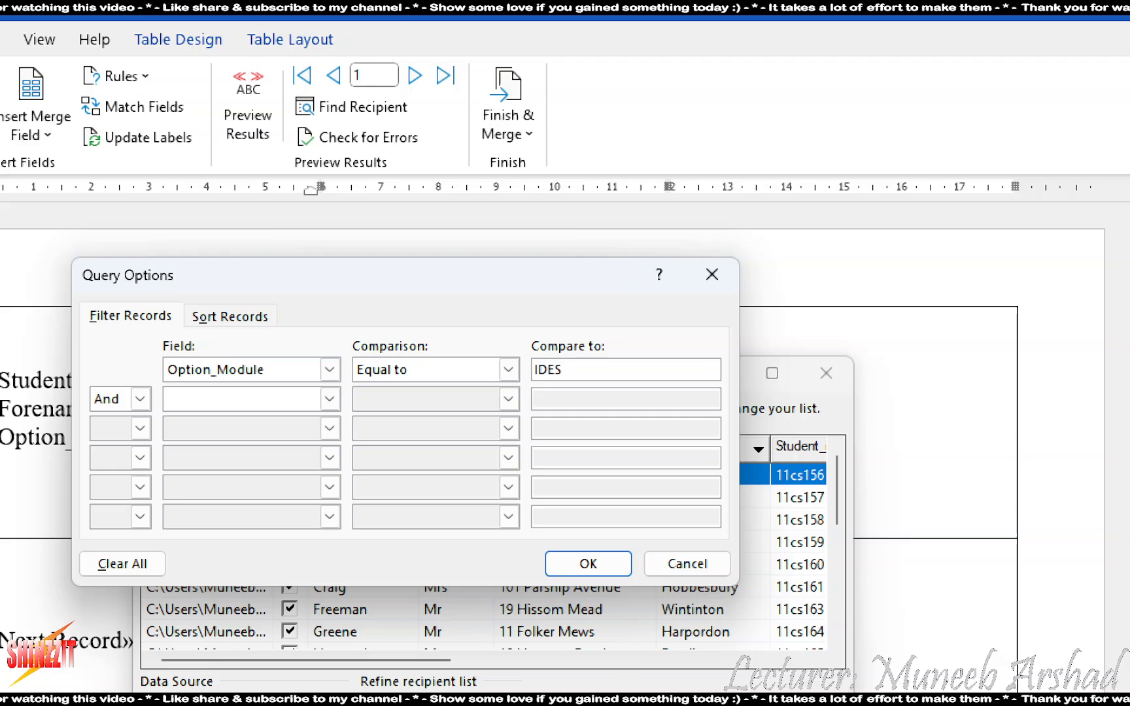
{"action": "key", "text": "BackSpace"}
{"action": "key", "text": "BackSpace"}
{"action": "type", "text": "TS"}
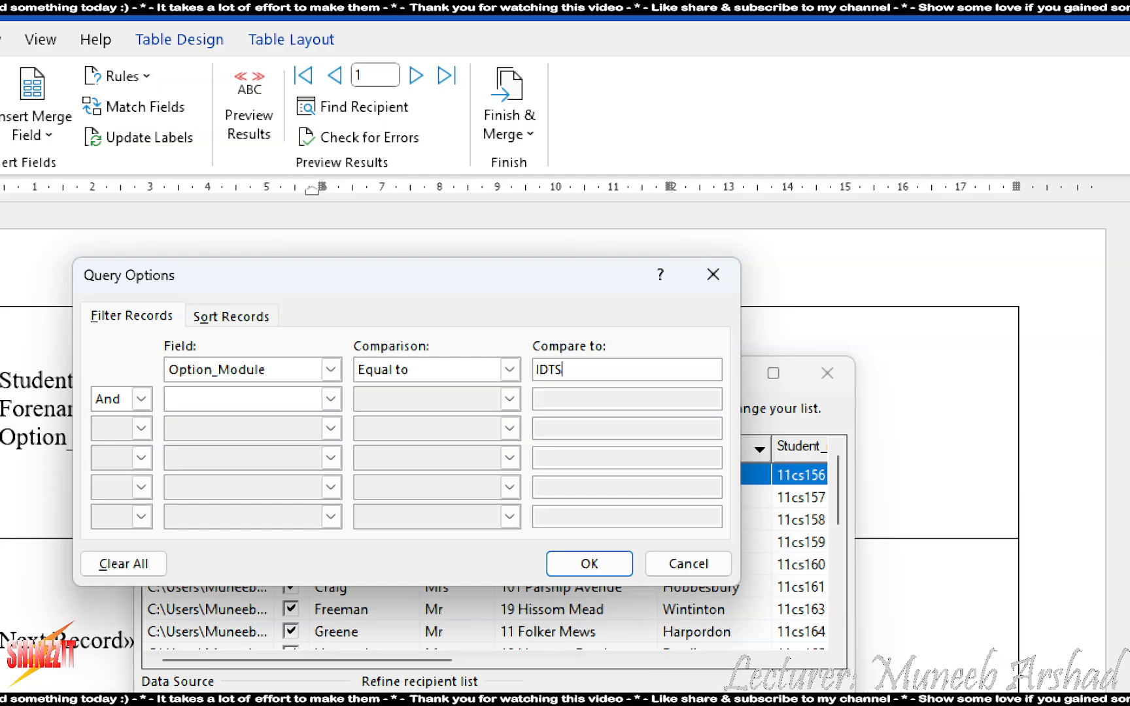
{"action": "key", "text": "Return"}
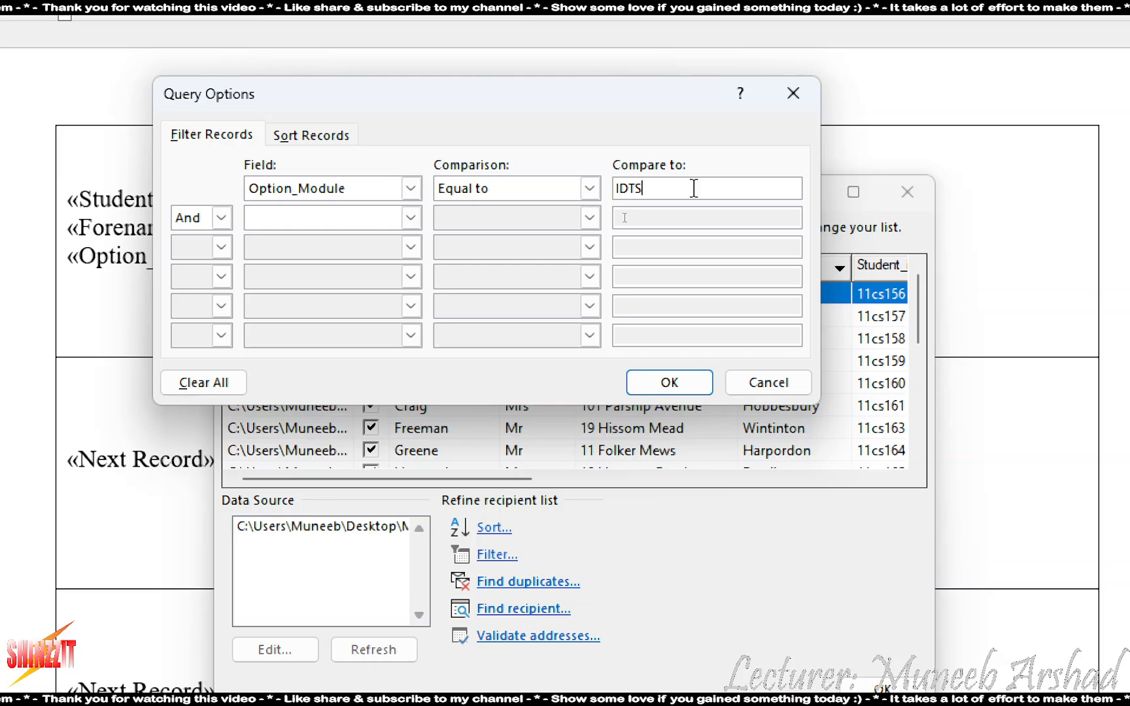
{"action": "type", "text": "OPT1"}
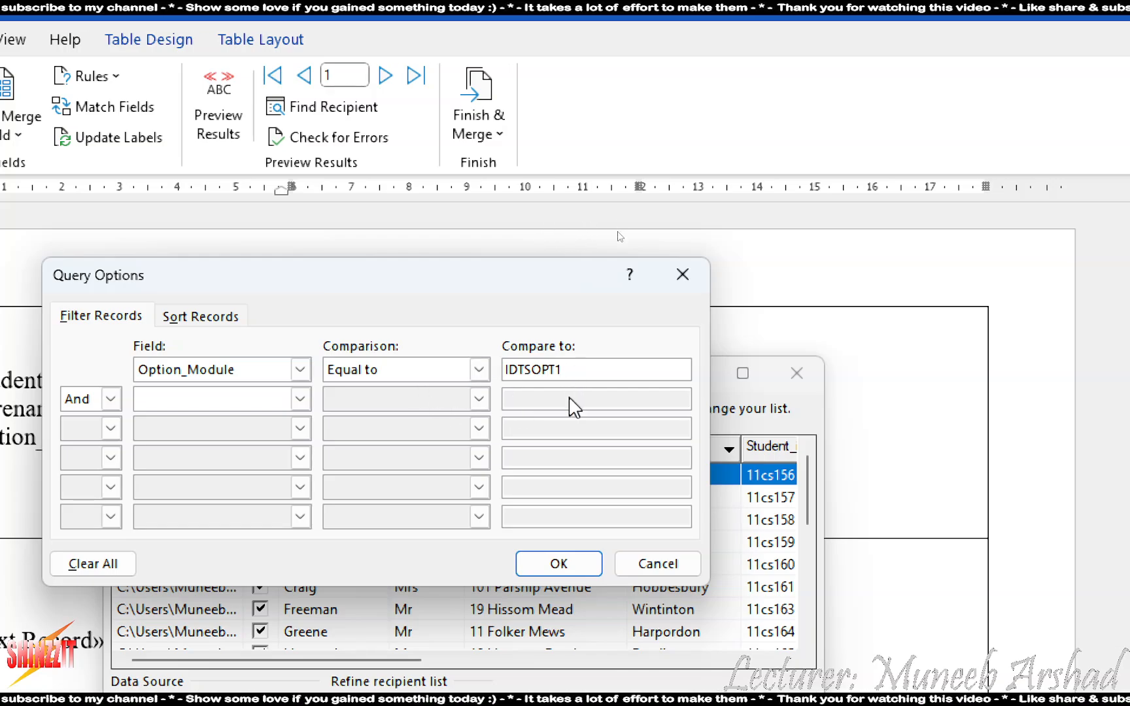
Add a second condition: Or Option_Module equal to IDECOPT4
{"action": "left_click", "coordinate": [197, 400]}
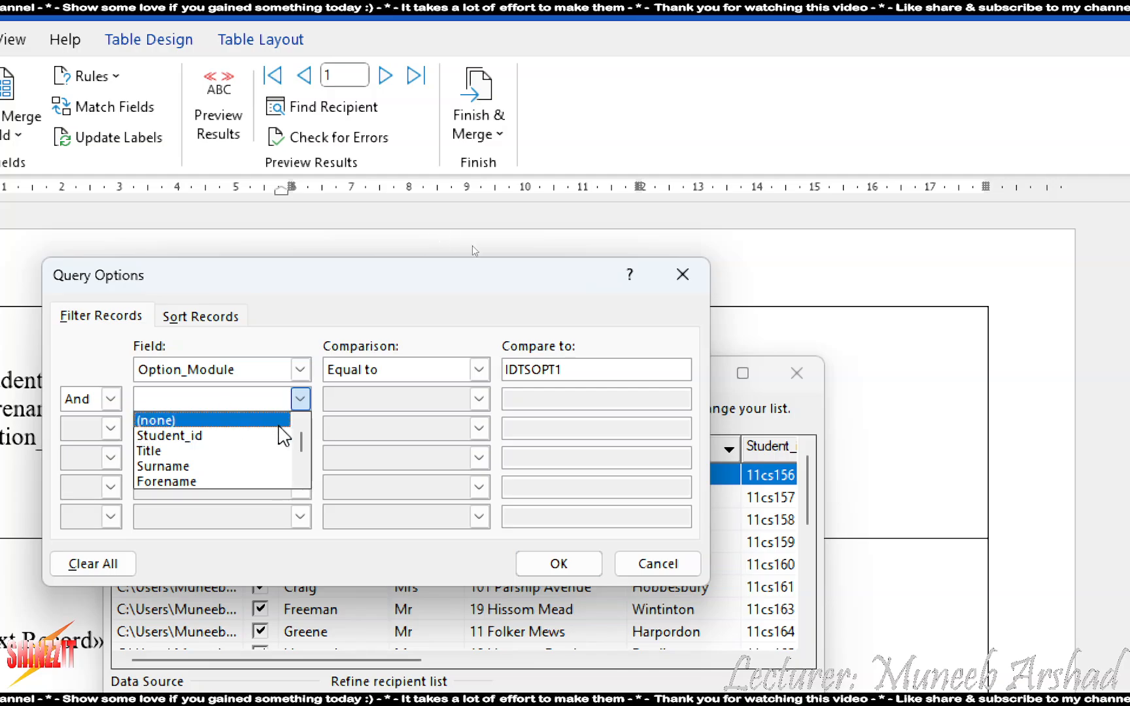
{"action": "scroll", "coordinate": [286, 435], "scroll_direction": "down", "scroll_amount": 3}
{"action": "left_click", "coordinate": [203, 477]}
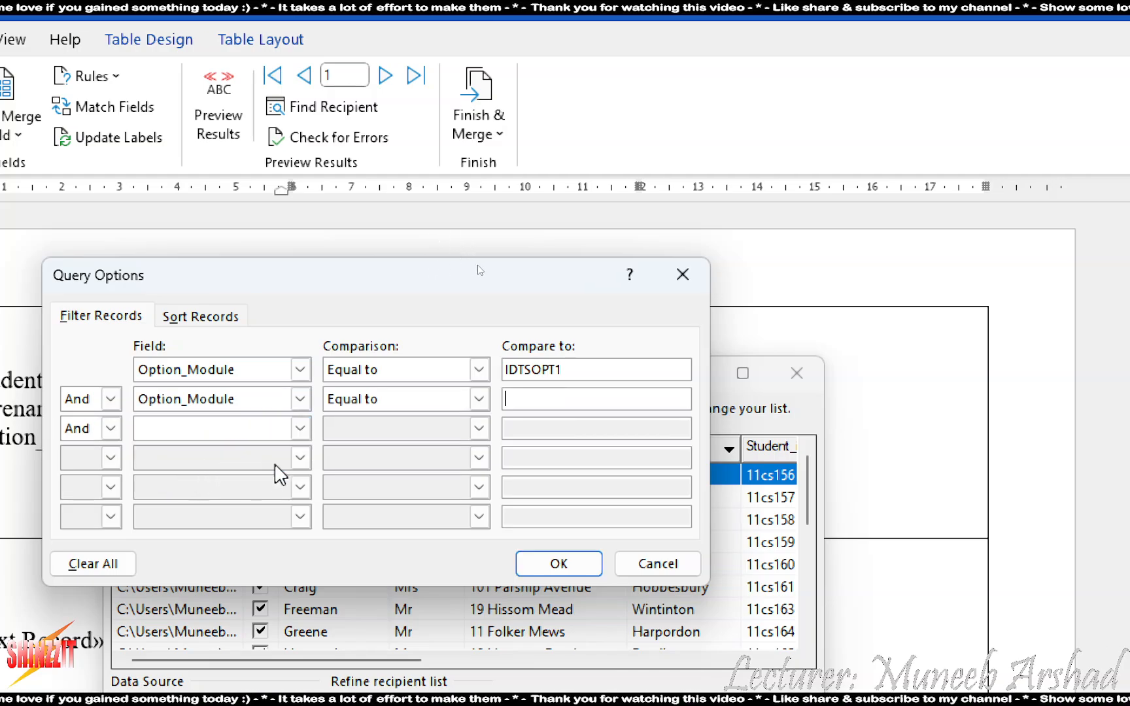
{"action": "left_click", "coordinate": [80, 400]}
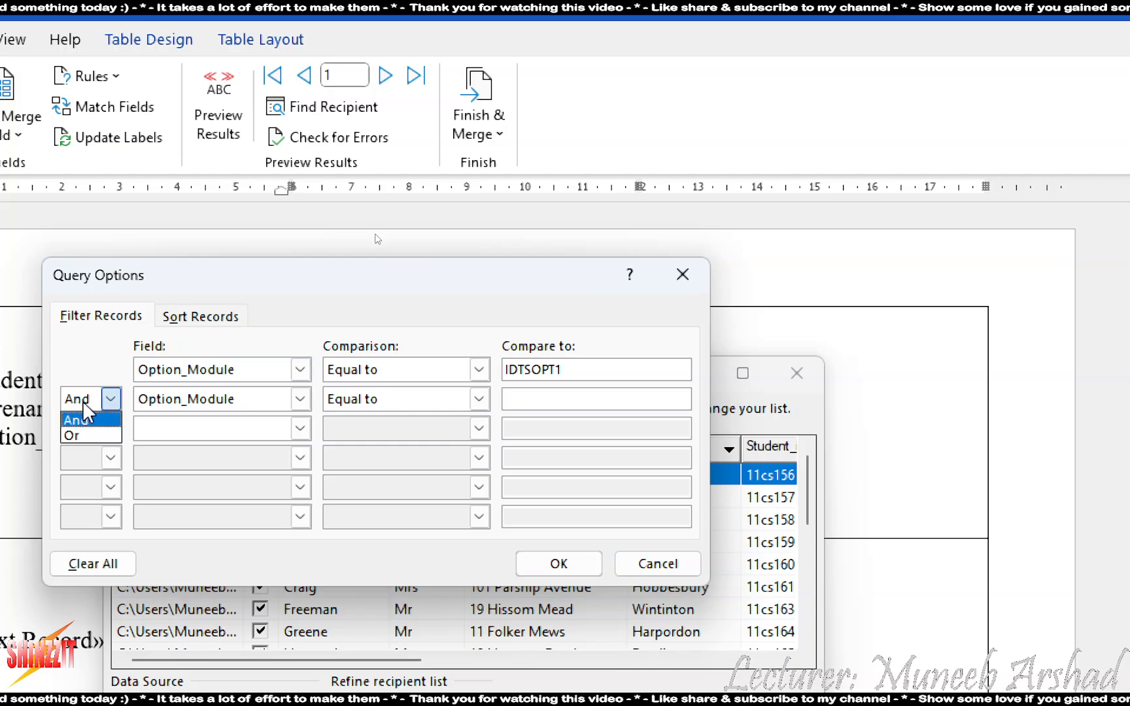
{"action": "left_click", "coordinate": [73, 435]}
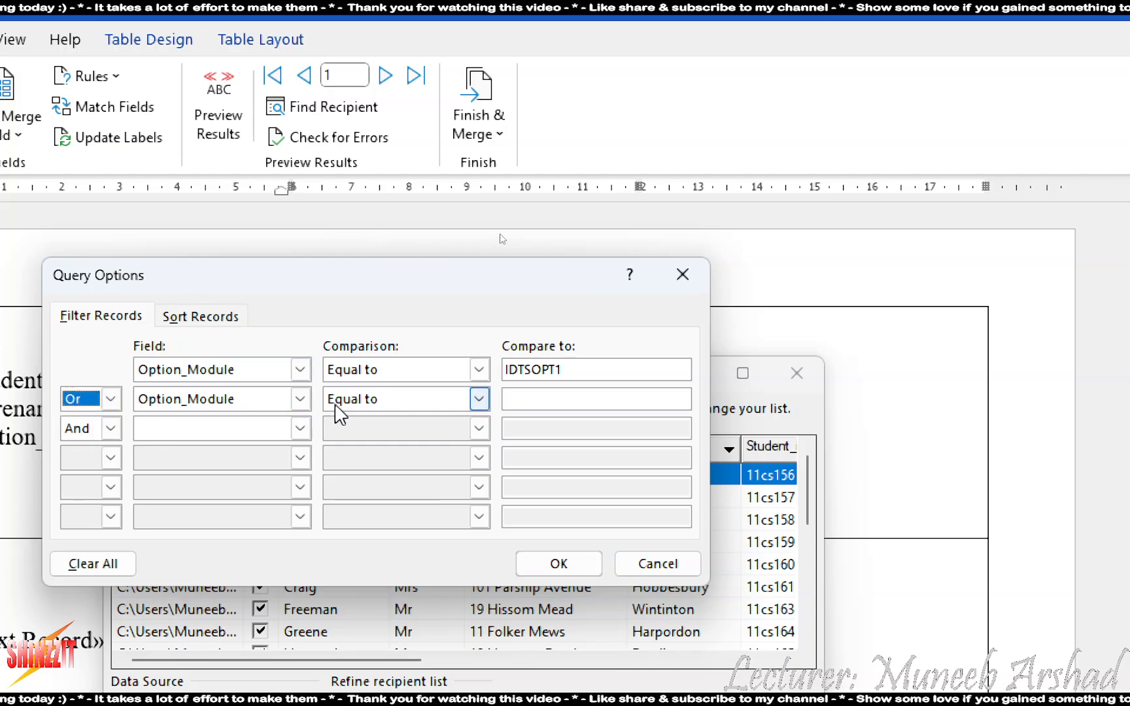
{"action": "left_click", "coordinate": [574, 401]}
{"action": "type", "text": "I"}
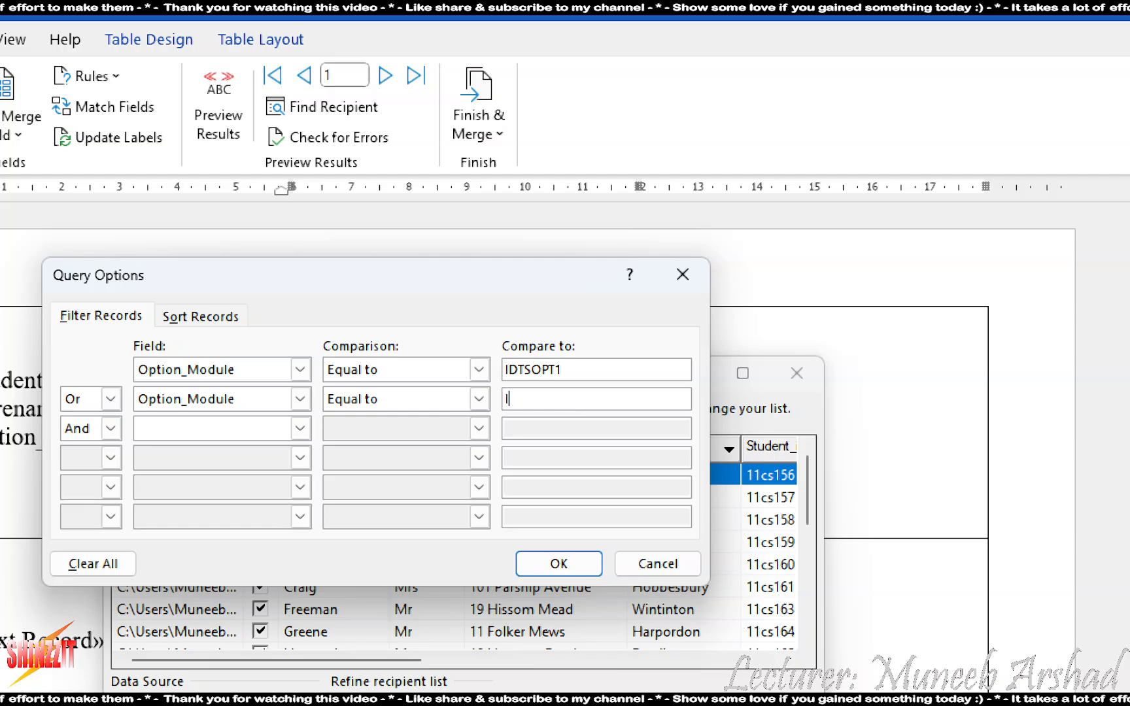
{"action": "type", "text": "DEC"}
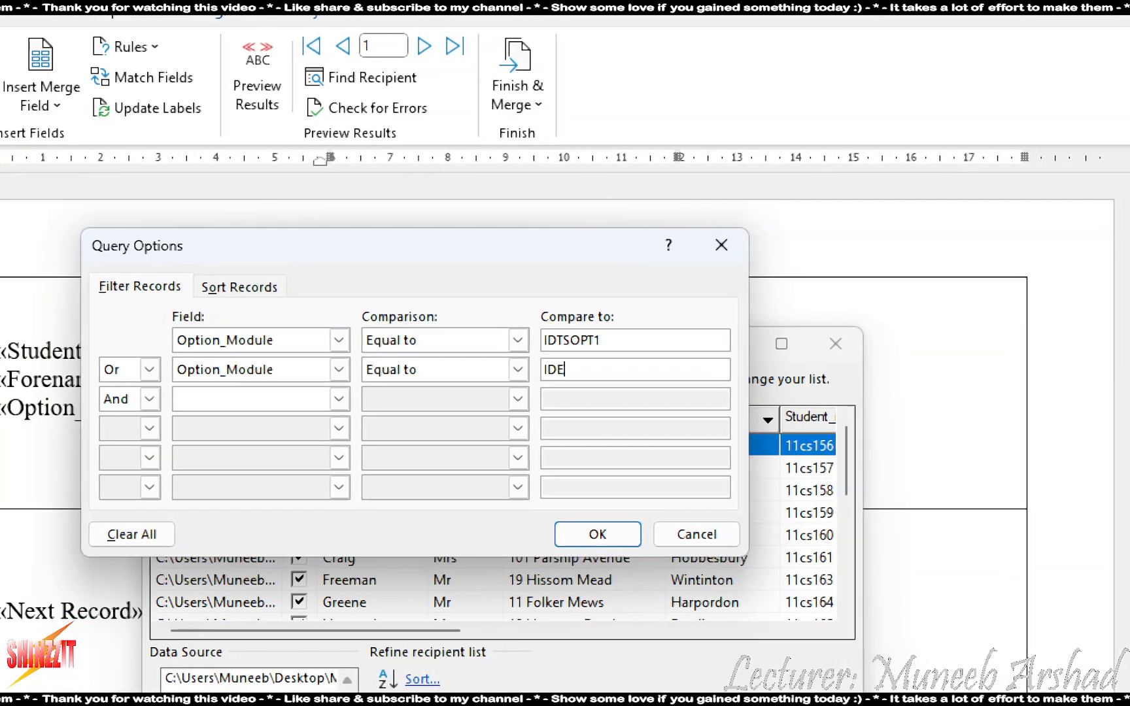
{"action": "type", "text": "OPT4"}
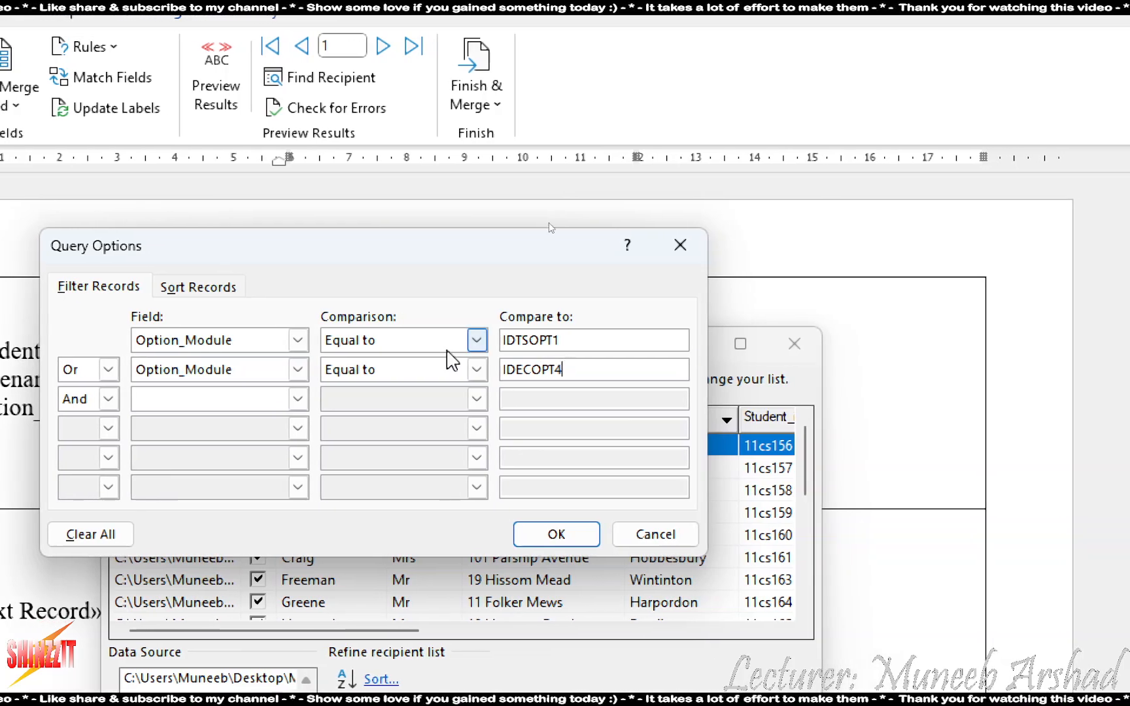
Set the third condition's field to Paid
{"action": "left_click", "coordinate": [186, 401]}
{"action": "scroll", "coordinate": [209, 445], "scroll_direction": "down", "scroll_amount": 3}
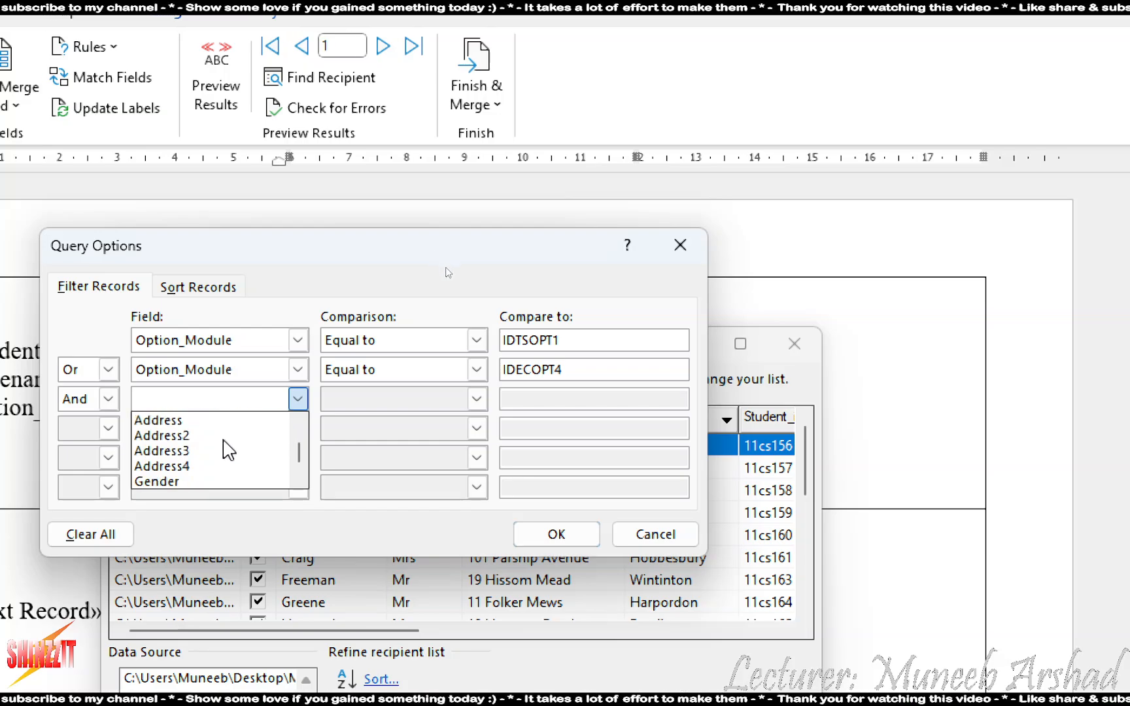
{"action": "left_click", "coordinate": [203, 484]}
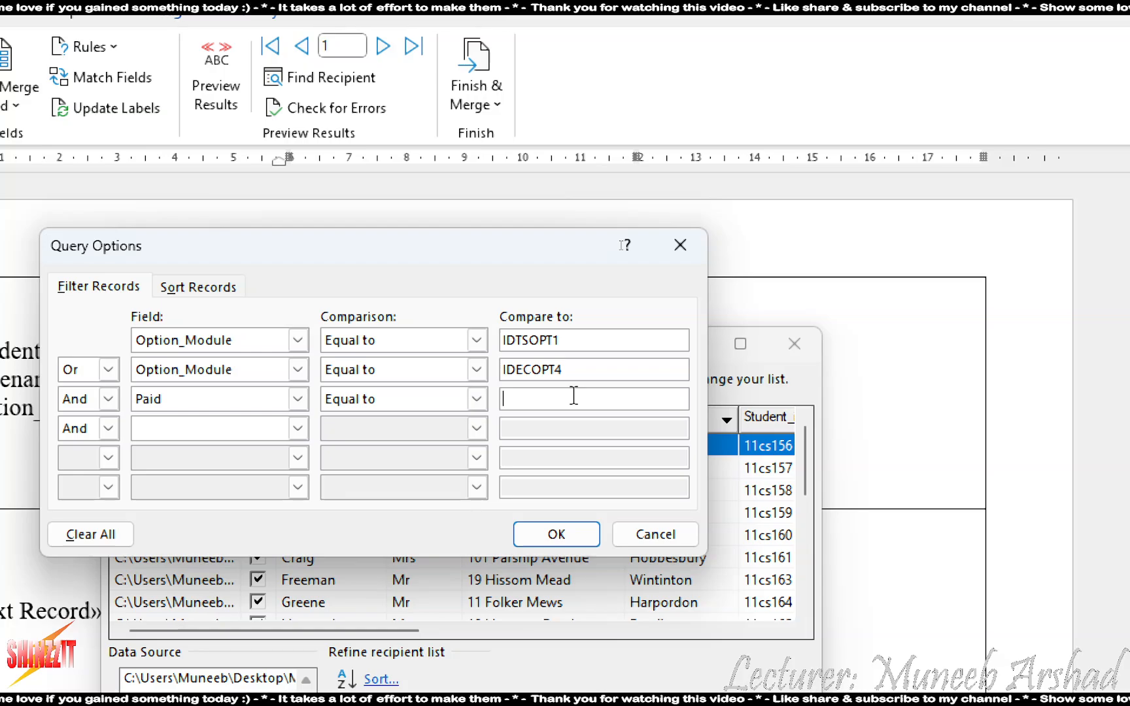
Finish the Paid equal to y condition and apply the filter to the recipient list
{"action": "type", "text": "y"}
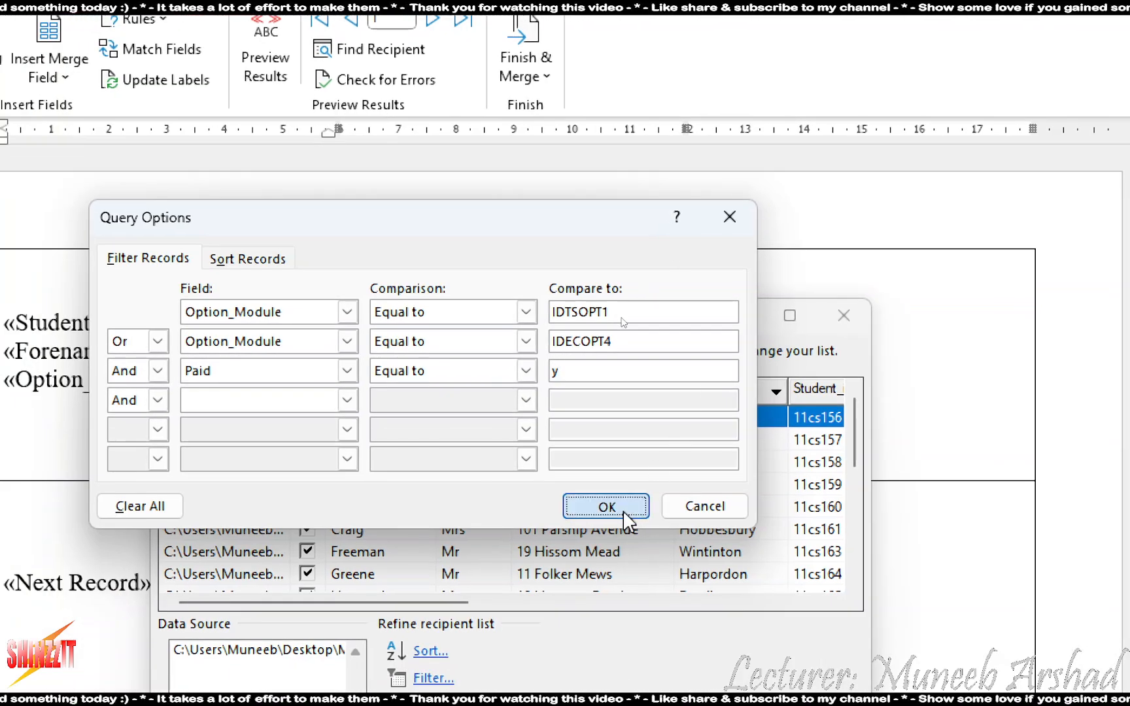
{"action": "left_click", "coordinate": [624, 514]}
{"action": "left_click_drag", "start_coordinate": [460, 609], "coordinate": [870, 608]}
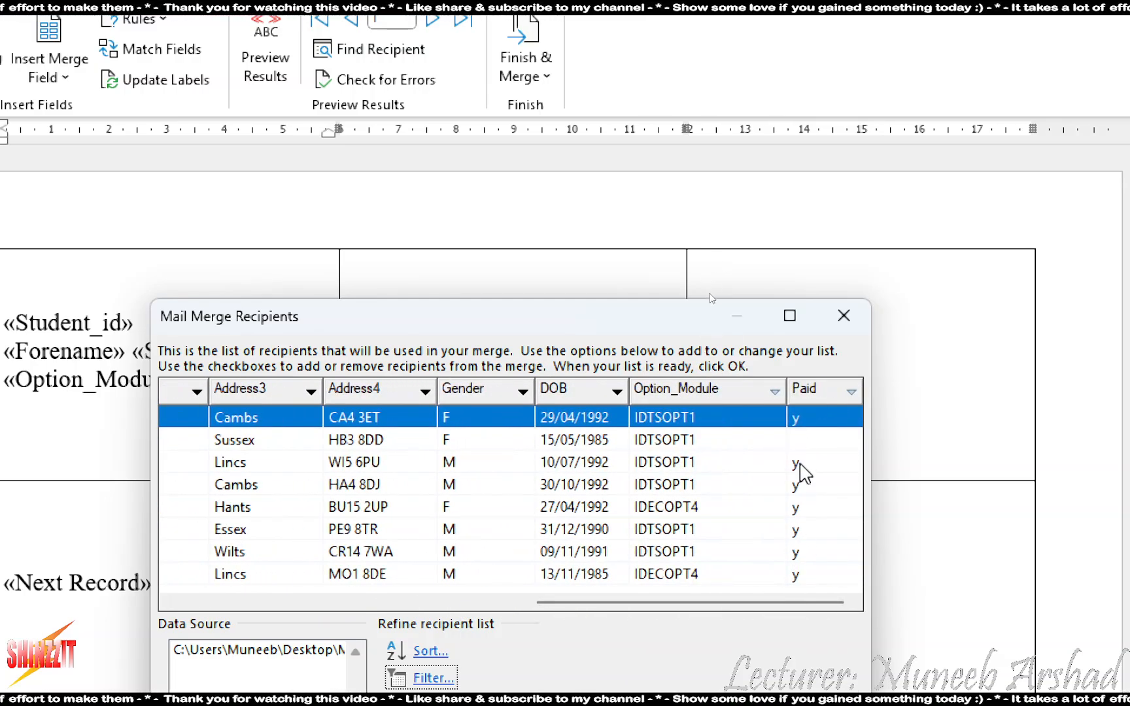
Inspect the filtered Sussex record with a blank Paid value, then reopen the filter conditions
{"action": "left_click", "coordinate": [801, 444]}
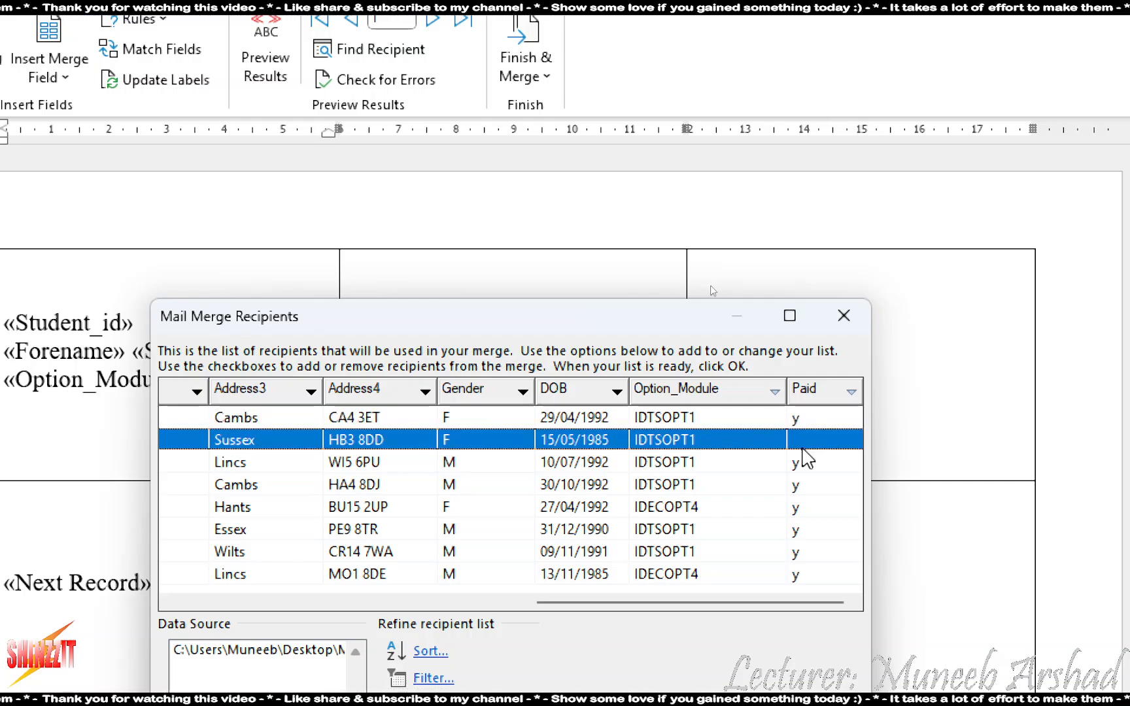
{"action": "left_click", "coordinate": [803, 462]}
{"action": "left_click", "coordinate": [813, 441]}
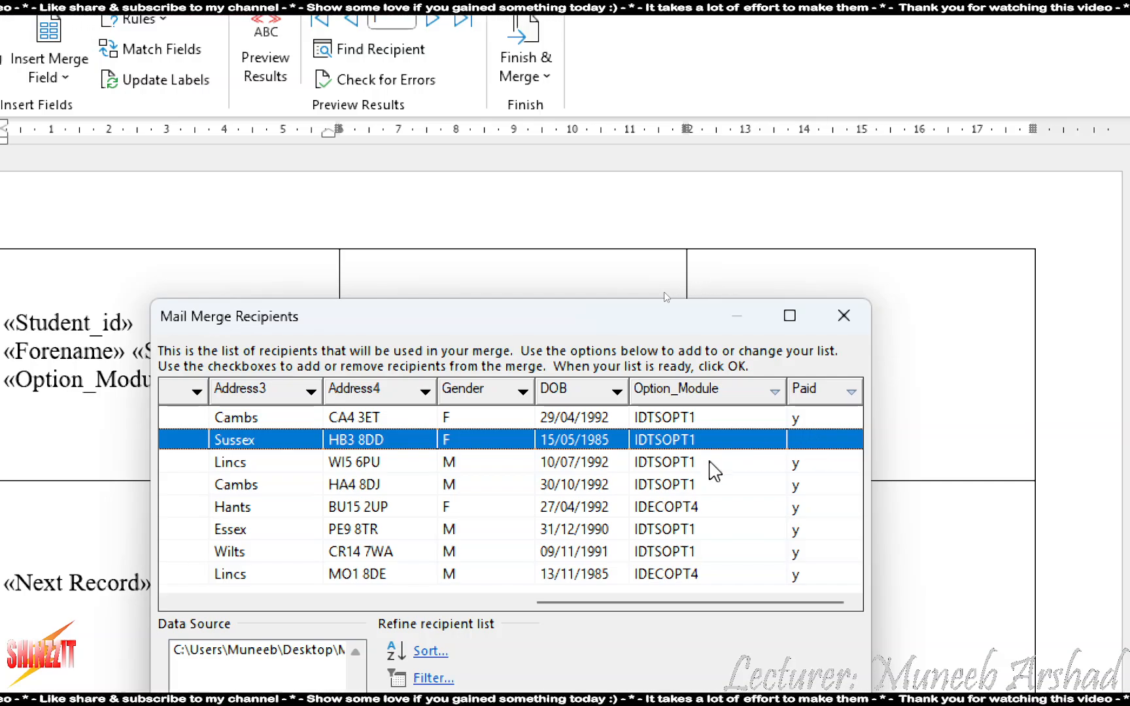
{"action": "left_click", "coordinate": [699, 463]}
{"action": "left_click", "coordinate": [674, 434]}
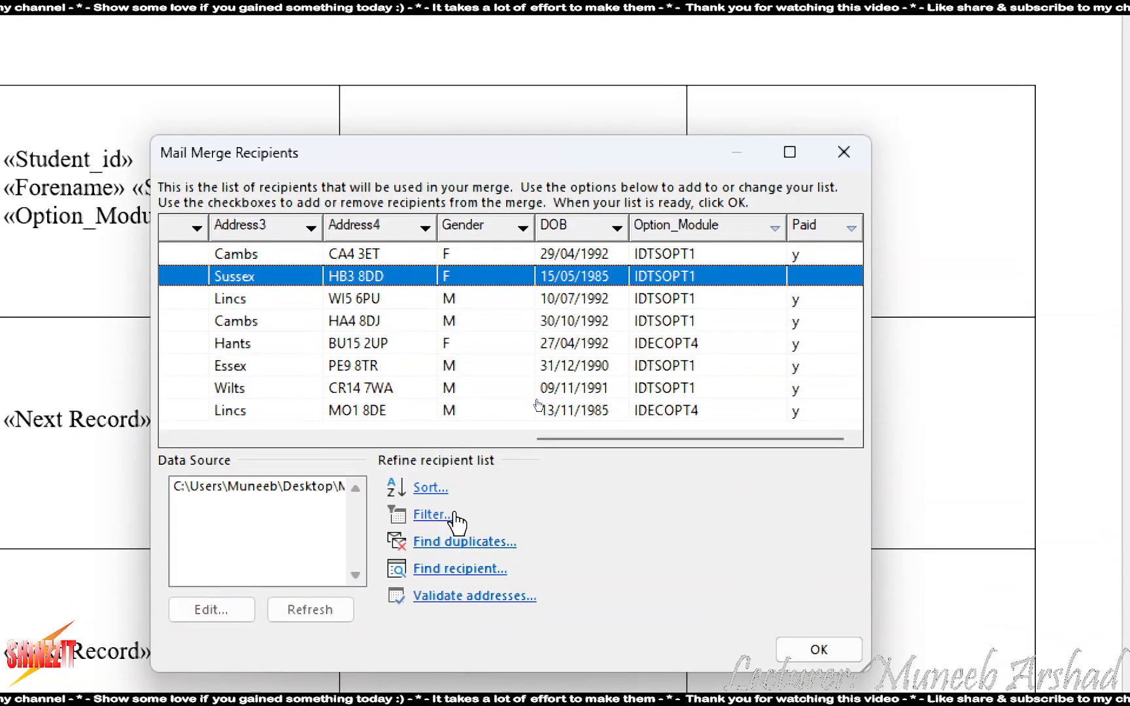
{"action": "left_click", "coordinate": [432, 679]}
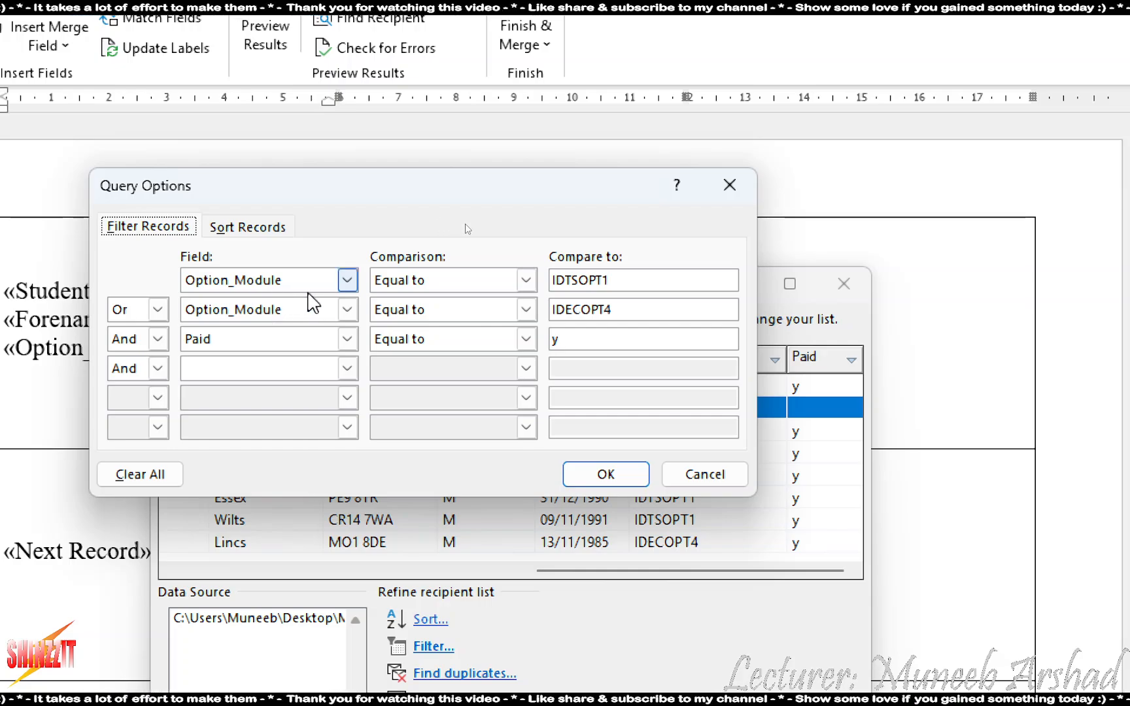
{"action": "double_click", "coordinate": [640, 282]}
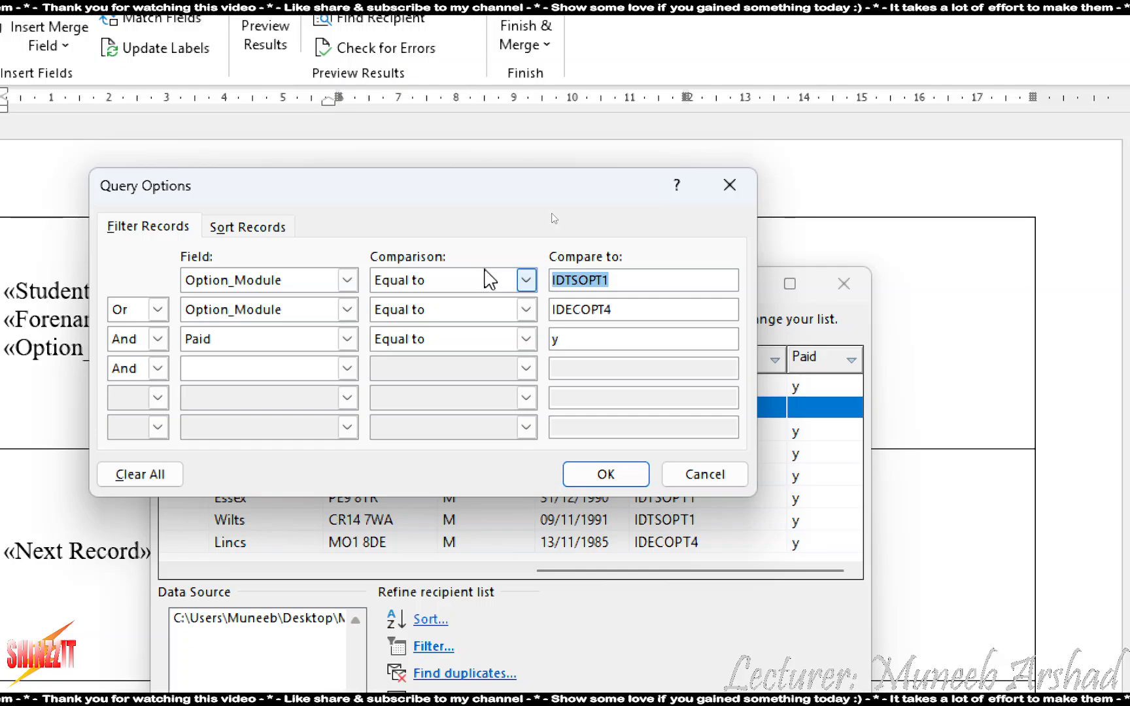
{"action": "left_click_drag", "start_coordinate": [641, 310], "coordinate": [537, 309]}
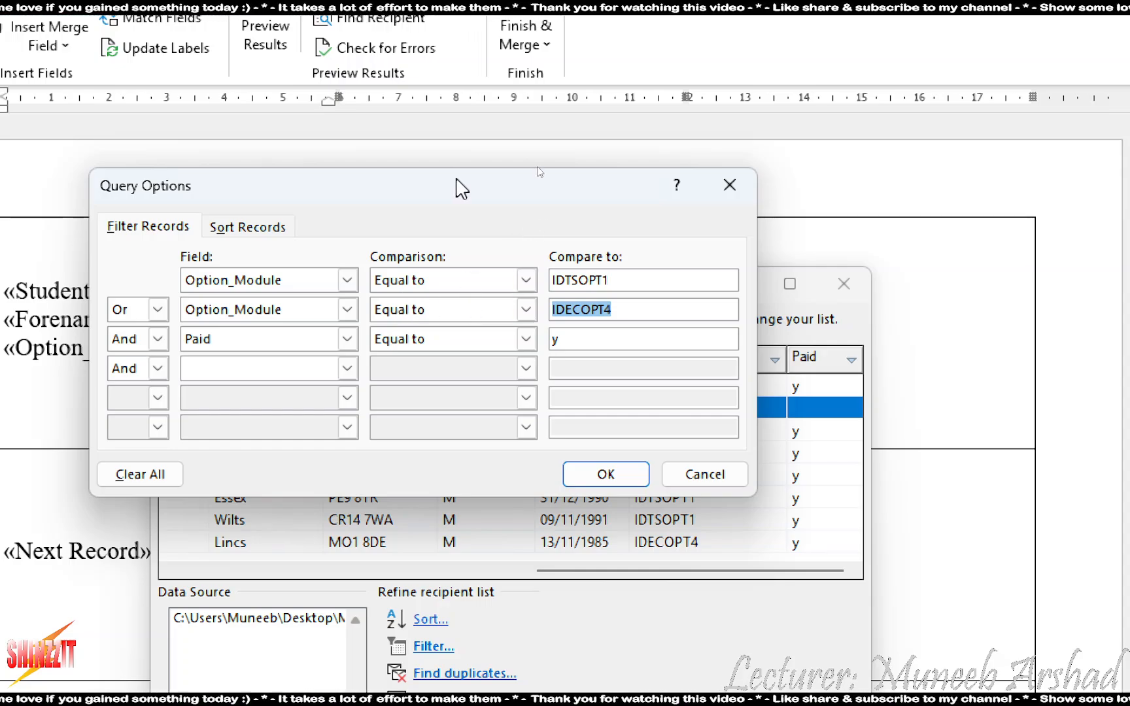
{"action": "left_click_drag", "start_coordinate": [472, 195], "coordinate": [279, 351]}
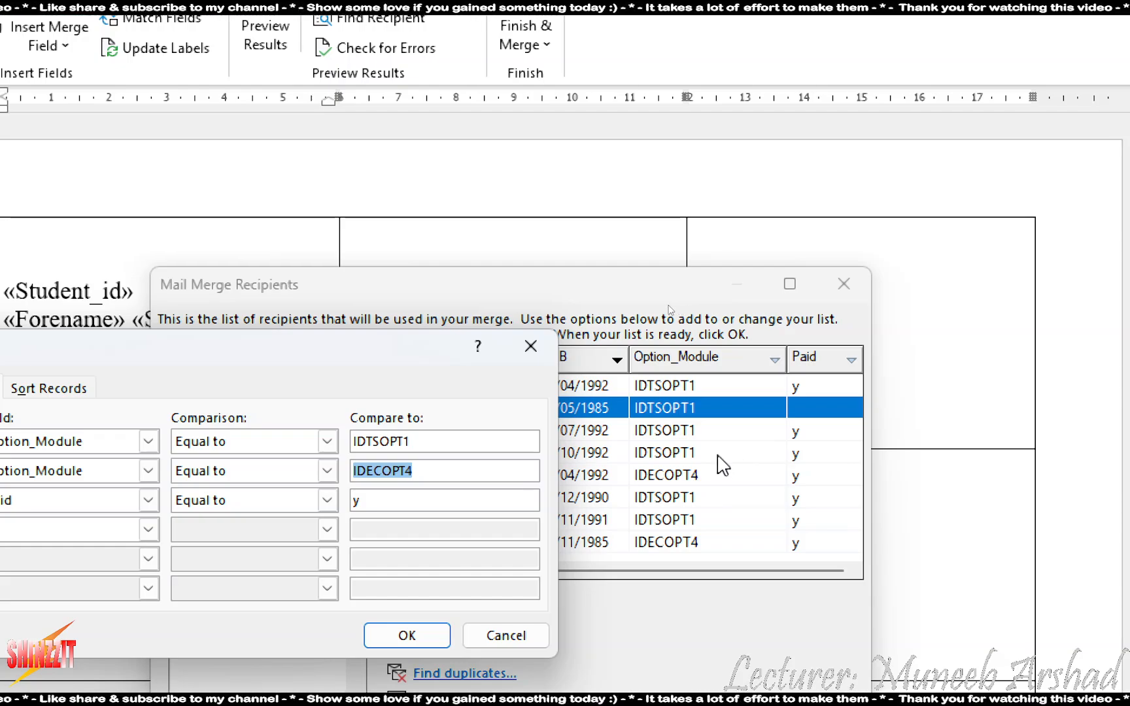
{"action": "left_click_drag", "start_coordinate": [321, 353], "coordinate": [620, 268]}
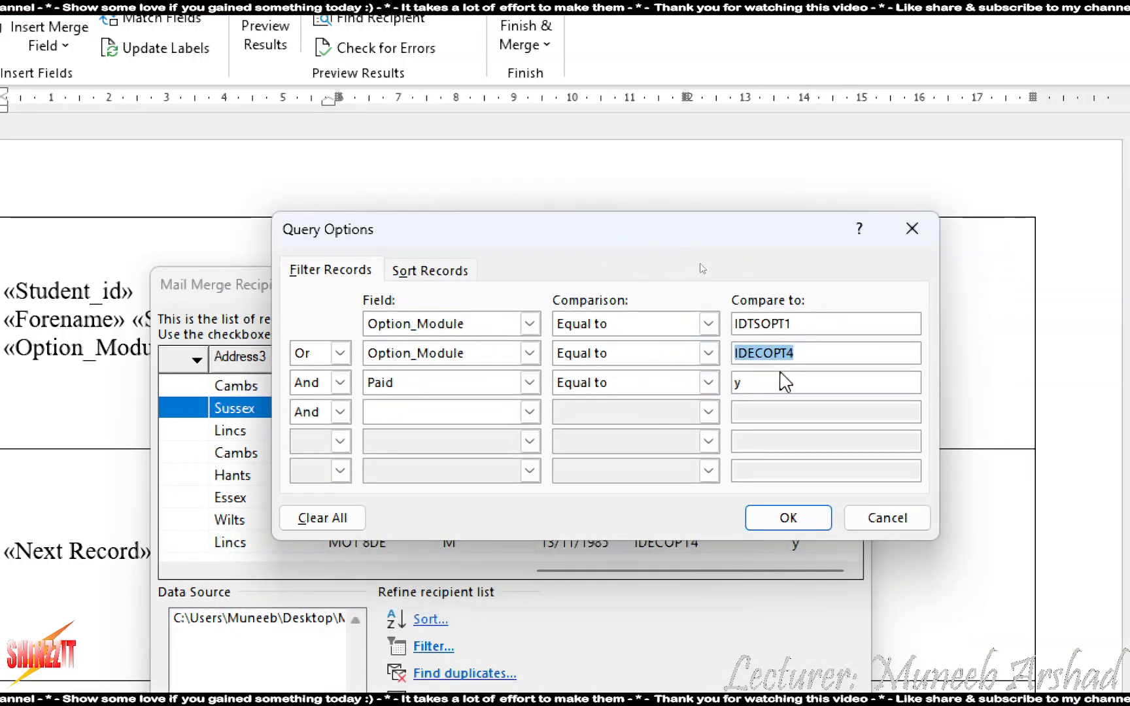
{"action": "left_click_drag", "start_coordinate": [804, 355], "coordinate": [681, 353]}
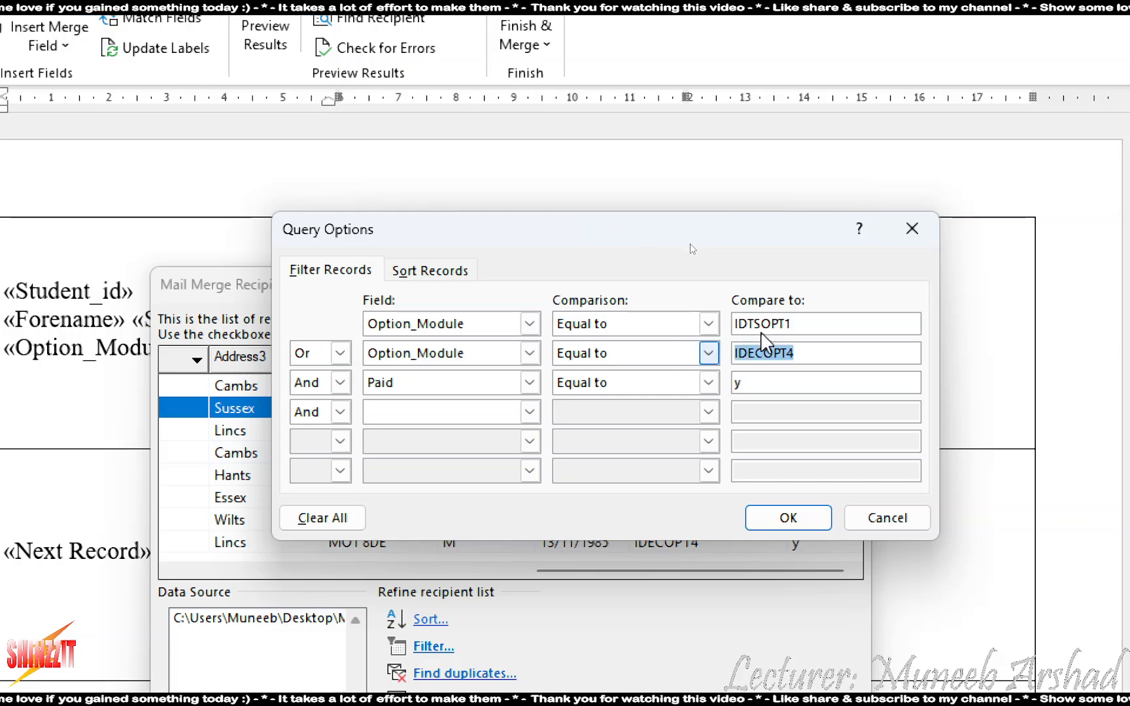
{"action": "left_click_drag", "start_coordinate": [803, 329], "coordinate": [738, 324]}
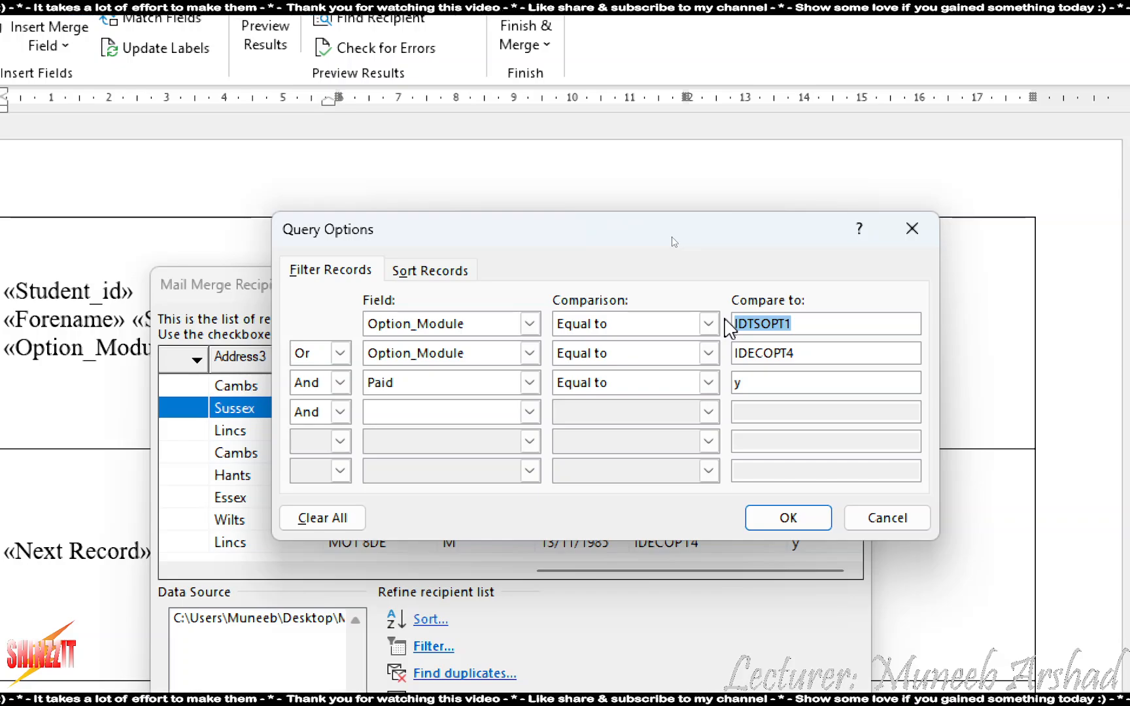
{"action": "left_click", "coordinate": [319, 357]}
{"action": "left_click", "coordinate": [320, 358]}
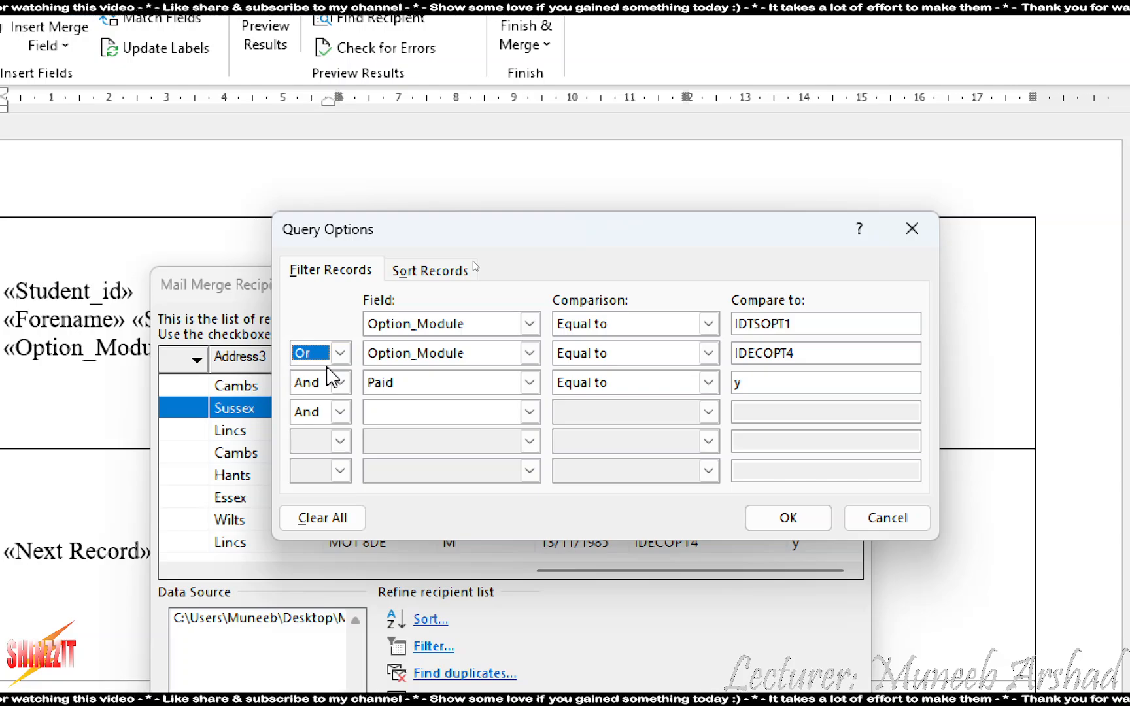
Change the second filter condition to And Paid equal to y
{"action": "left_click", "coordinate": [340, 354]}
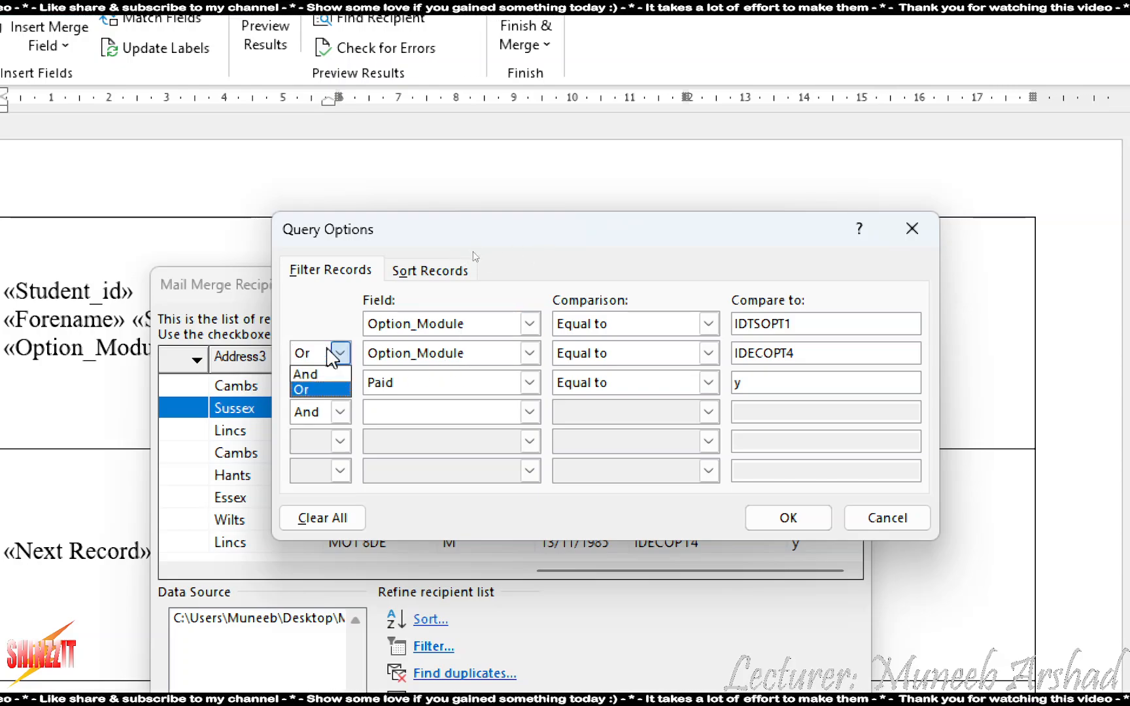
{"action": "left_click", "coordinate": [306, 375]}
{"action": "left_click", "coordinate": [426, 354]}
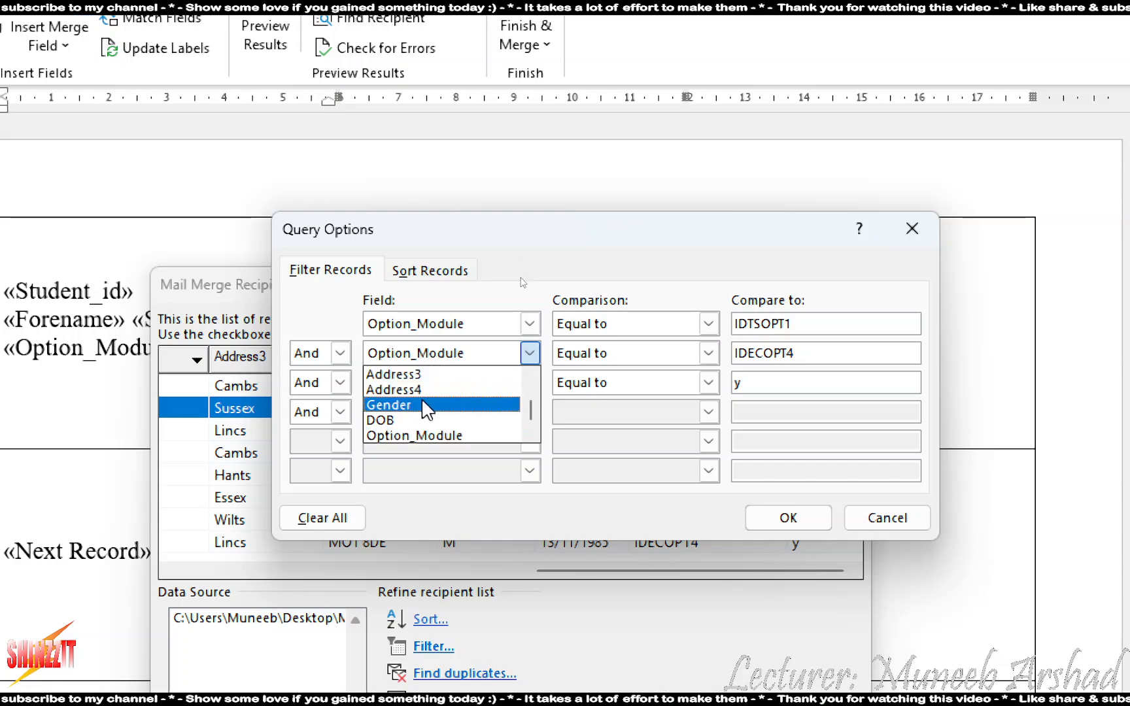
{"action": "scroll", "coordinate": [444, 419], "scroll_direction": "down", "scroll_amount": 1}
{"action": "left_click", "coordinate": [386, 436]}
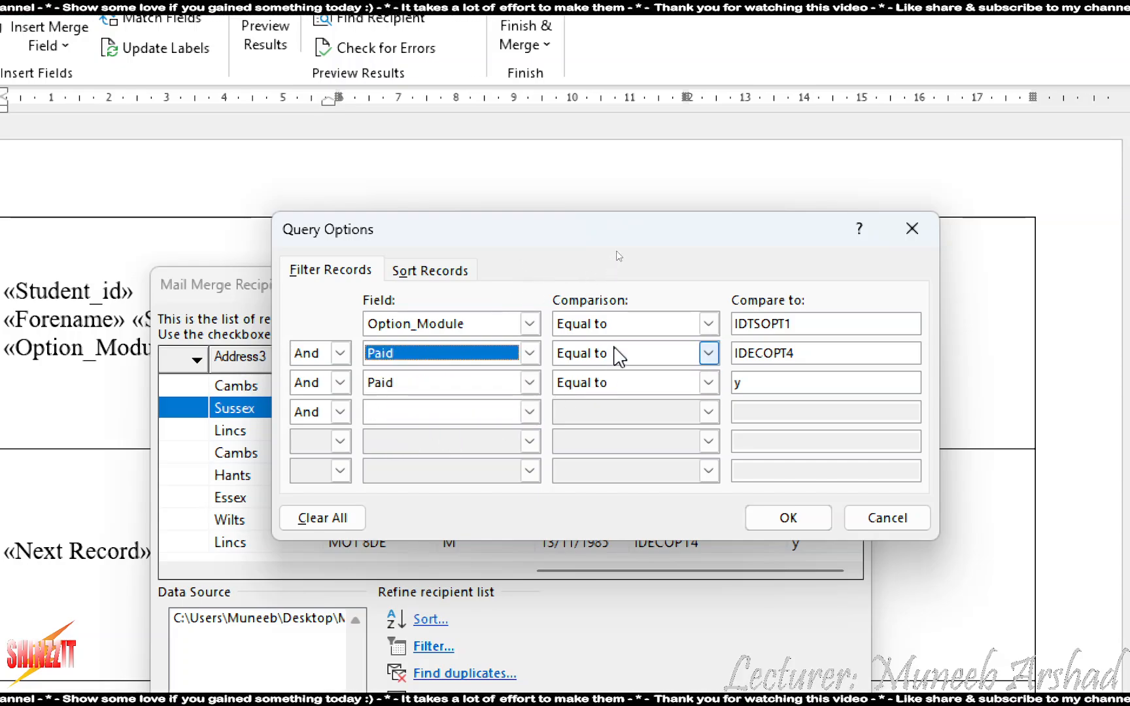
{"action": "left_click", "coordinate": [834, 352]}
{"action": "type", "text": "y"}
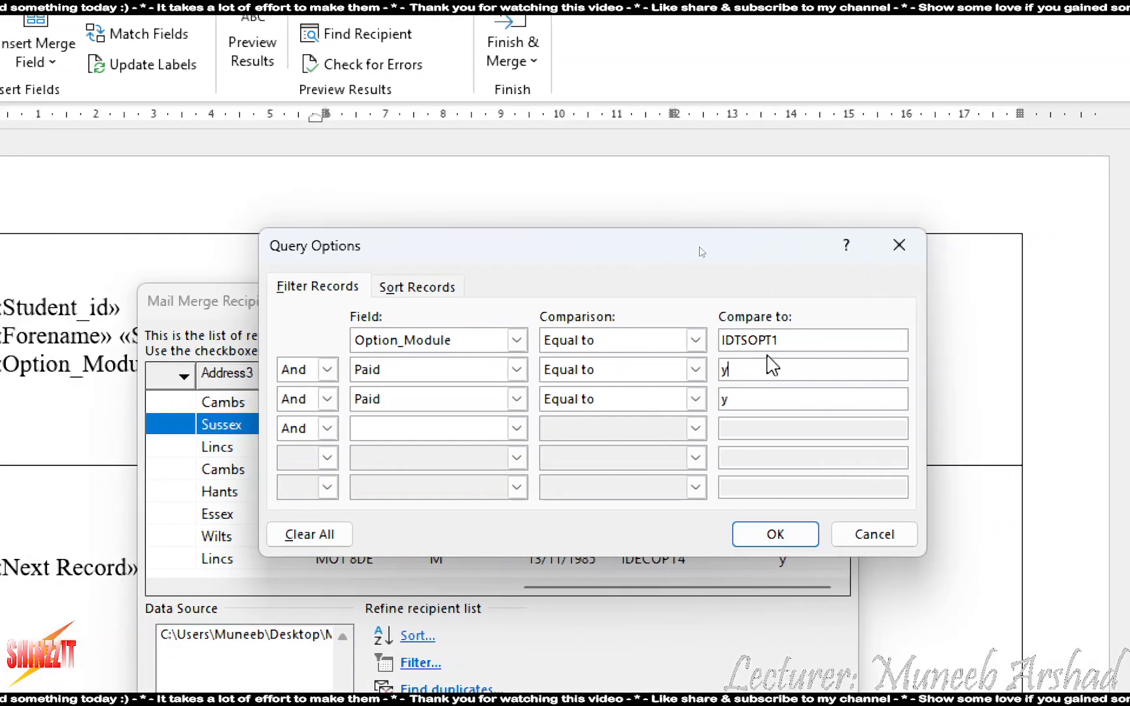
{"action": "left_click_drag", "start_coordinate": [787, 341], "coordinate": [712, 337]}
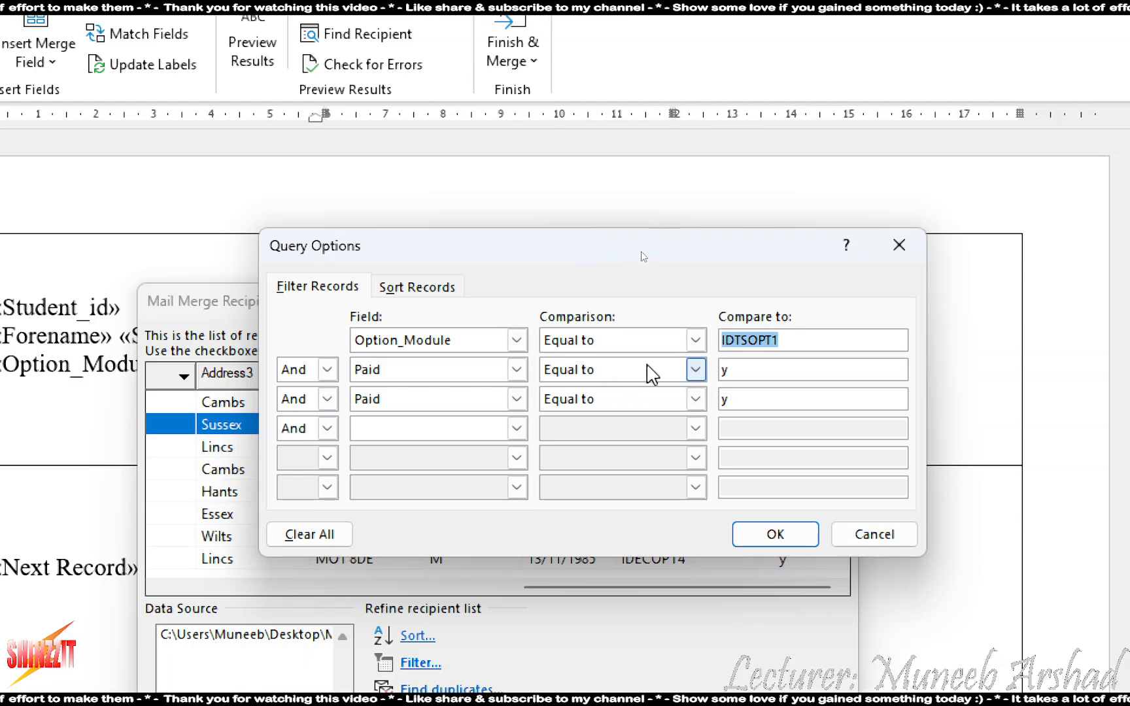
{"action": "left_click", "coordinate": [755, 364]}
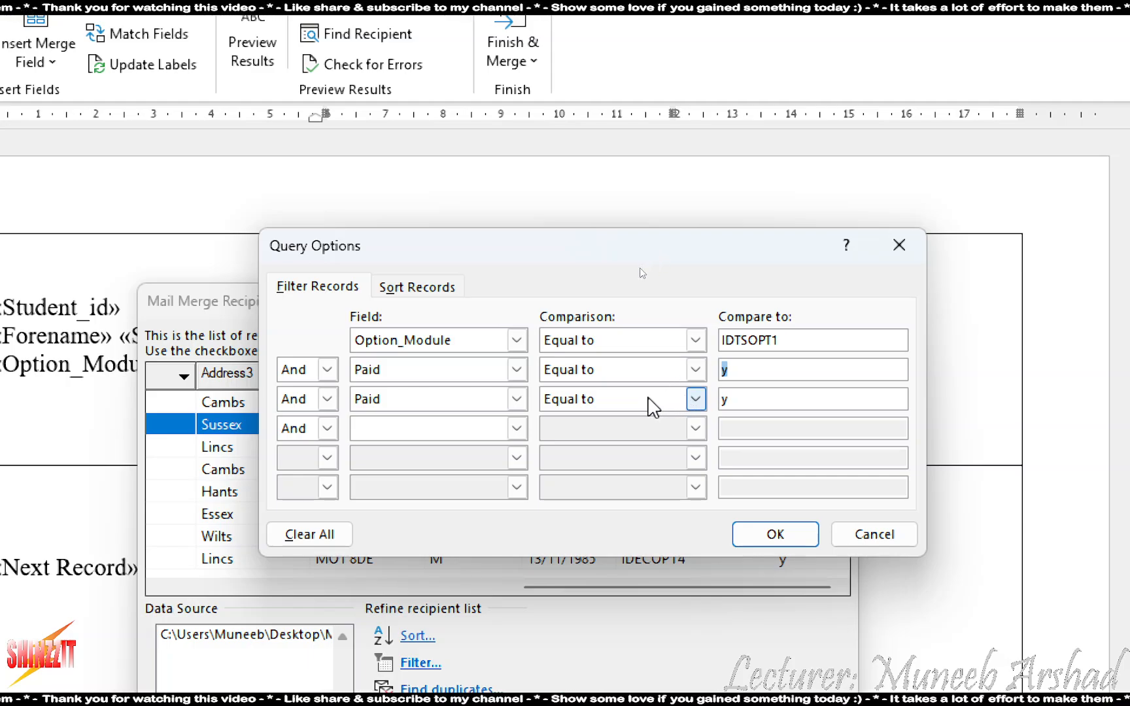
Set the third filter condition to Or Option_Module equal to IDECOPT4
{"action": "left_click", "coordinate": [305, 399]}
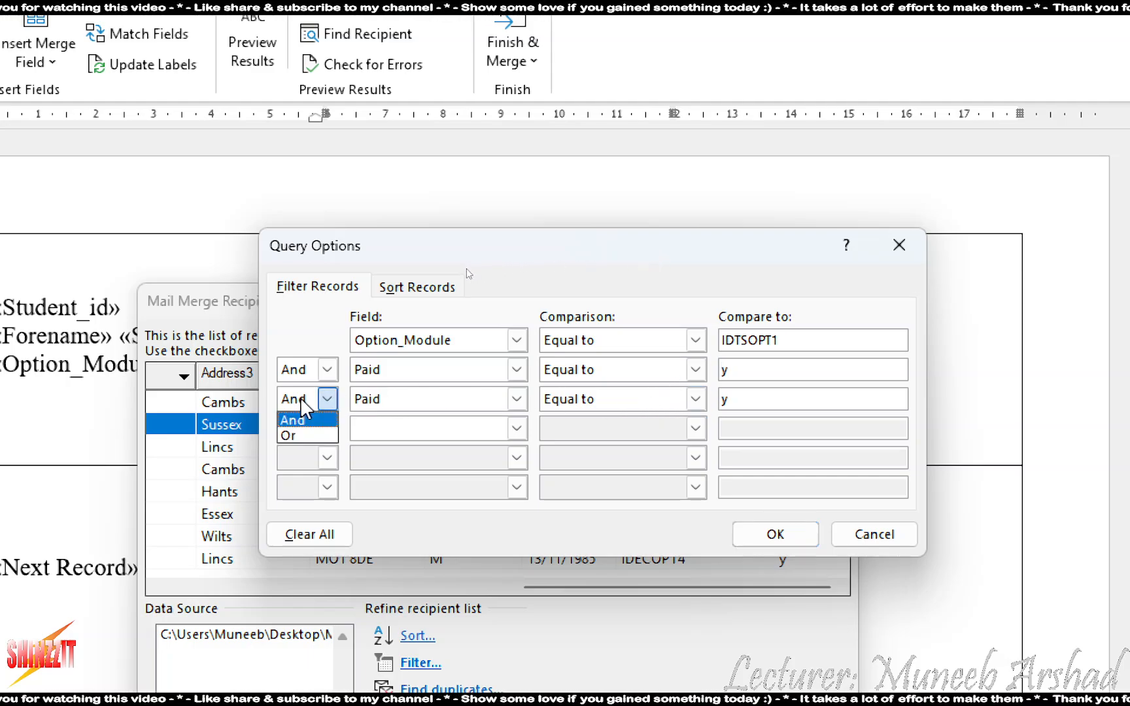
{"action": "left_click", "coordinate": [296, 433]}
{"action": "left_click", "coordinate": [429, 400]}
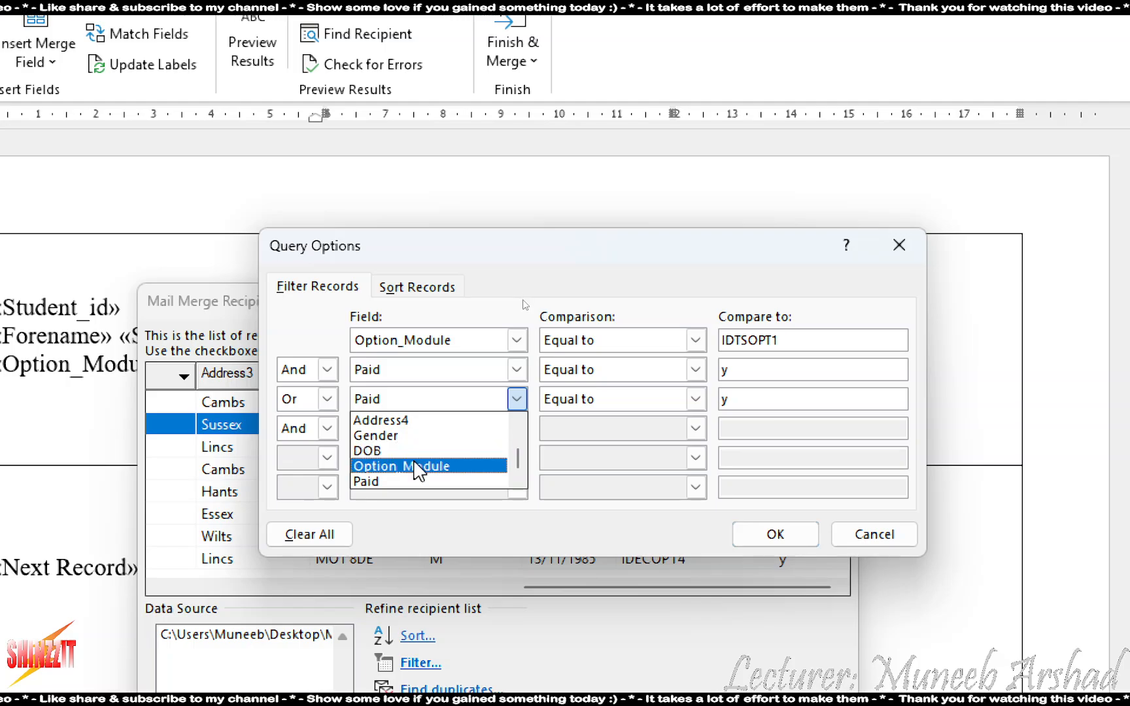
{"action": "left_click", "coordinate": [414, 465]}
{"action": "left_click", "coordinate": [732, 401]}
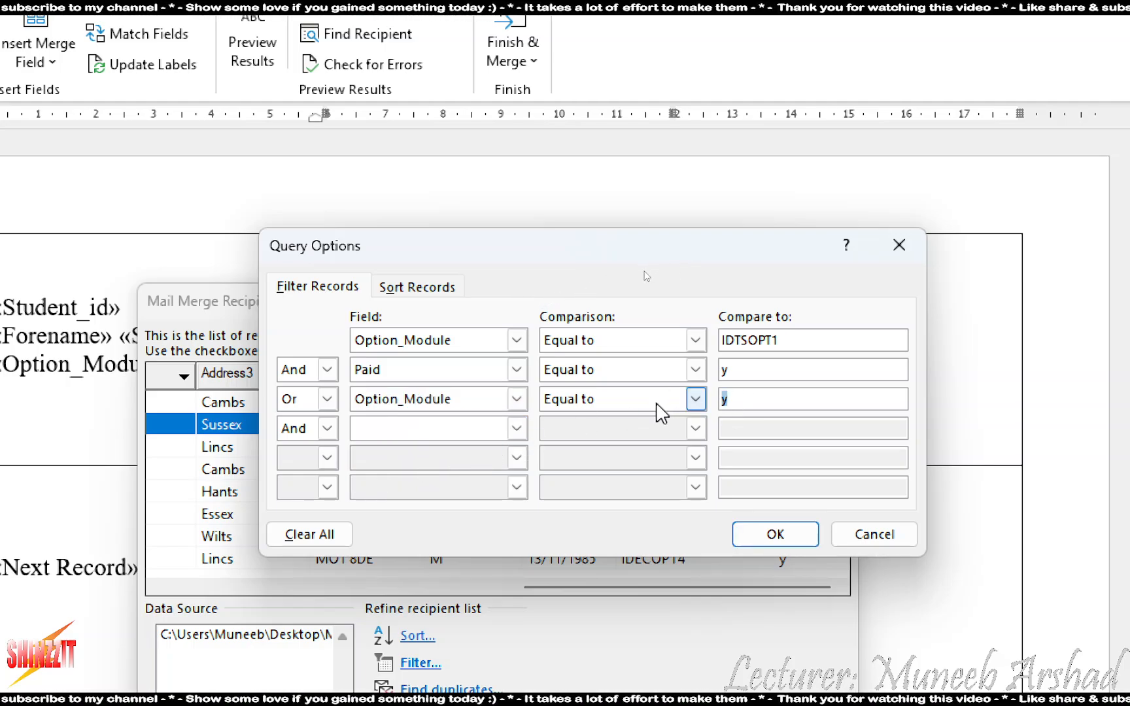
{"action": "left_click_drag", "start_coordinate": [651, 251], "coordinate": [344, 240]}
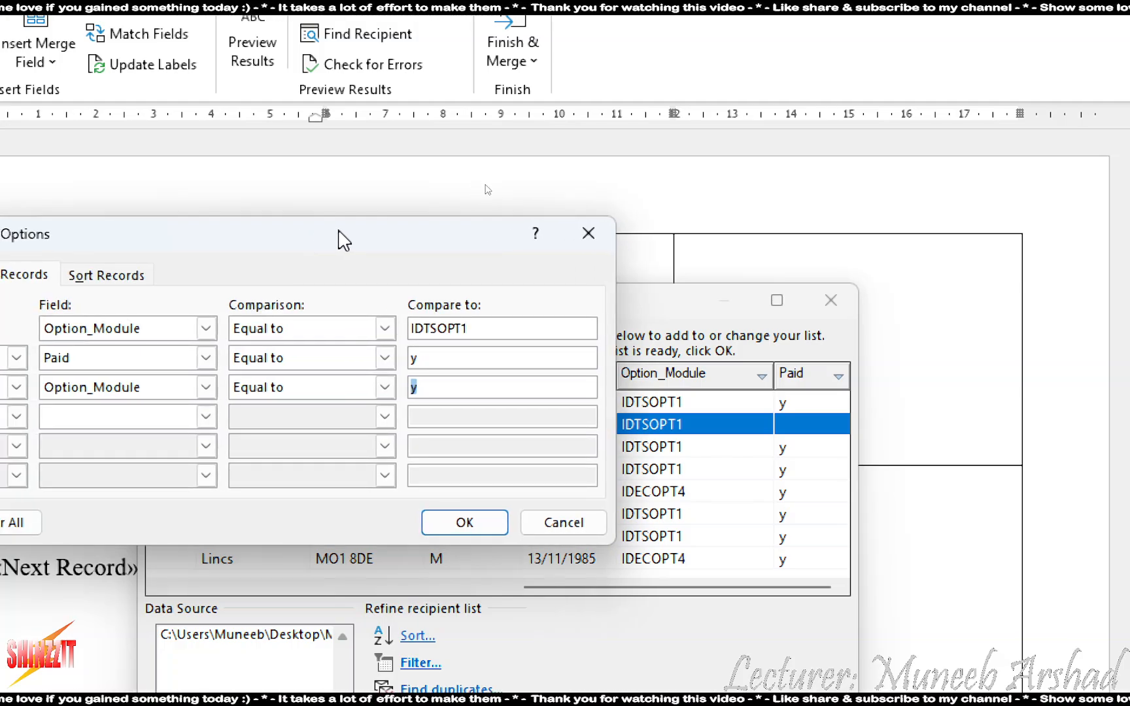
{"action": "type", "text": "IDEC"}
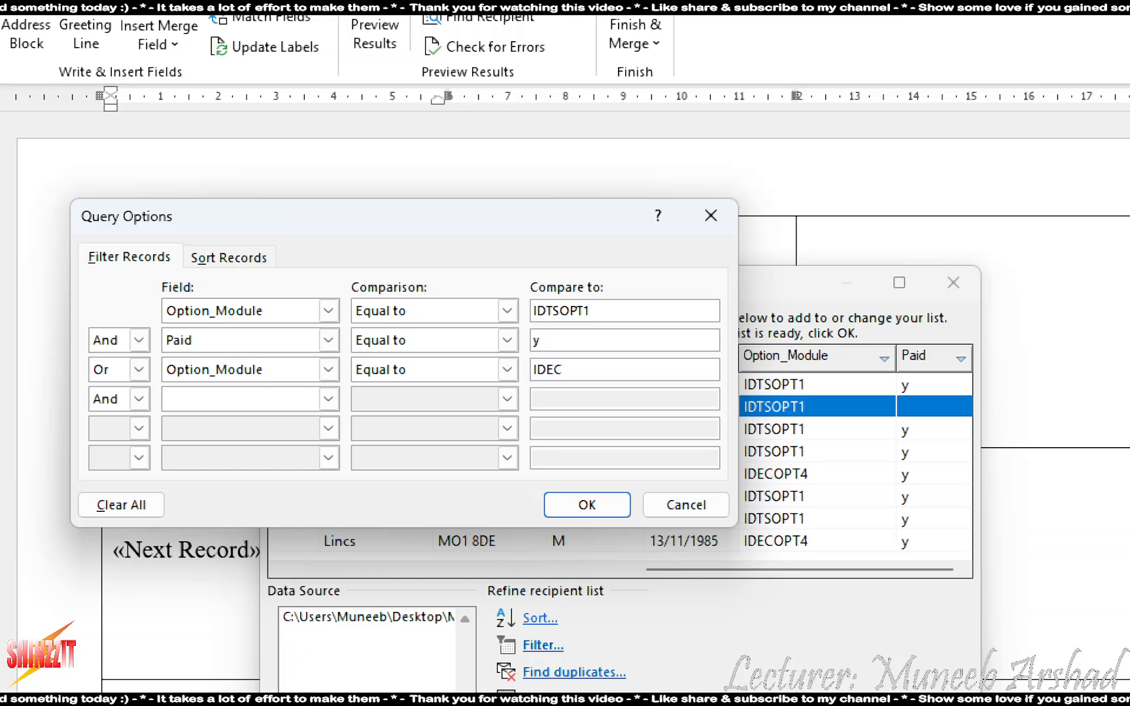
{"action": "type", "text": "OPT4"}
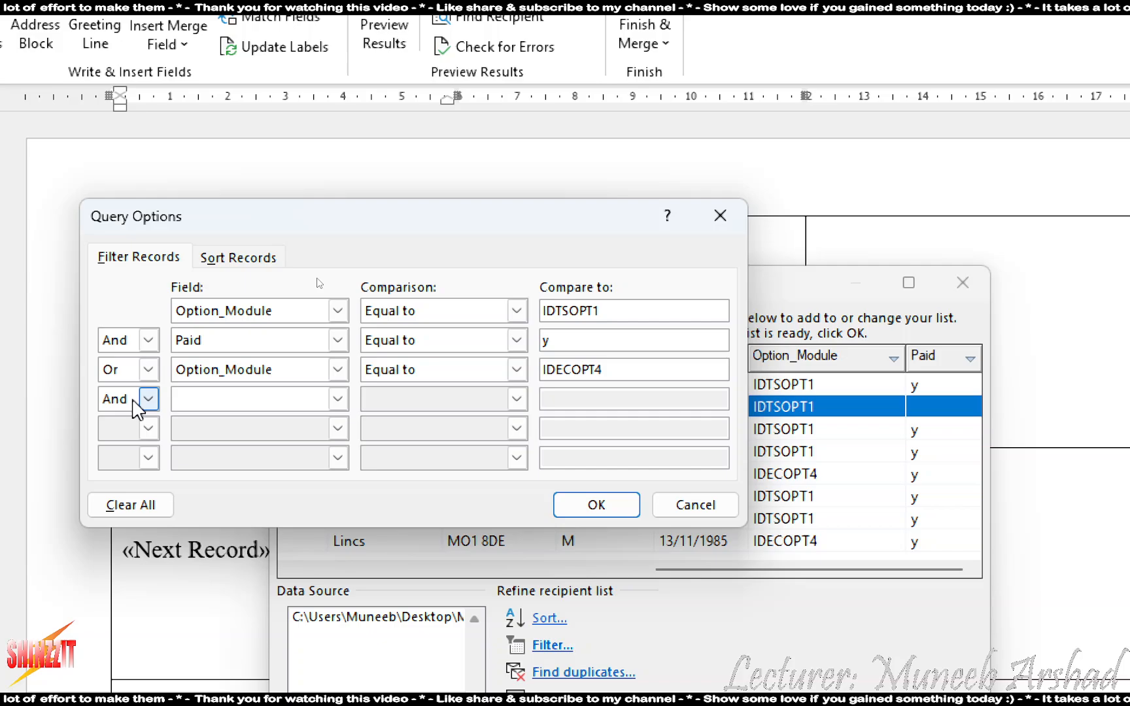
Set the fourth filter condition to Paid equal to y
{"action": "left_click", "coordinate": [233, 401]}
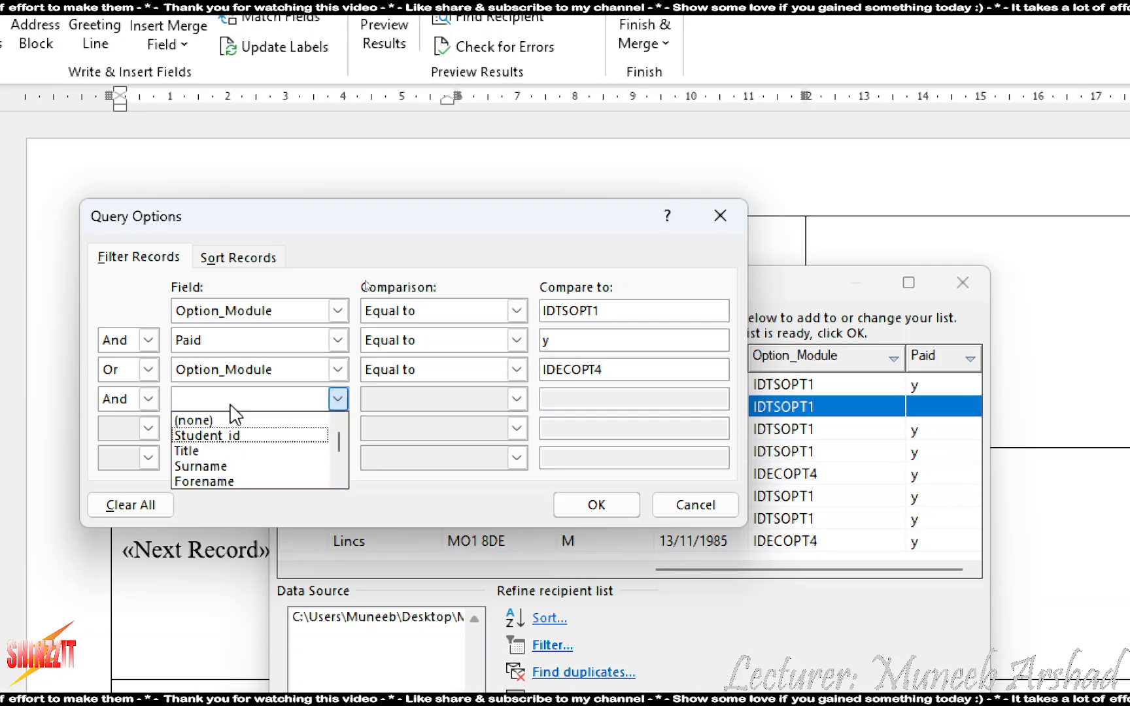
{"action": "scroll", "coordinate": [229, 445], "scroll_direction": "down", "scroll_amount": 3}
{"action": "left_click", "coordinate": [222, 480]}
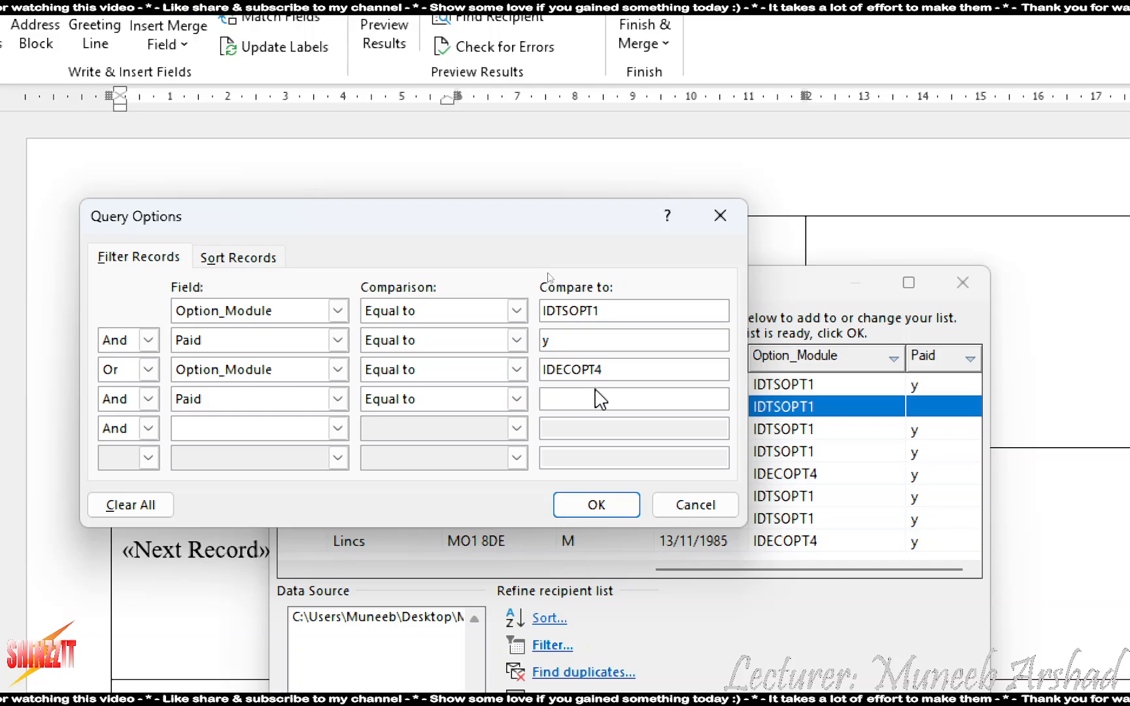
{"action": "type", "text": "y"}
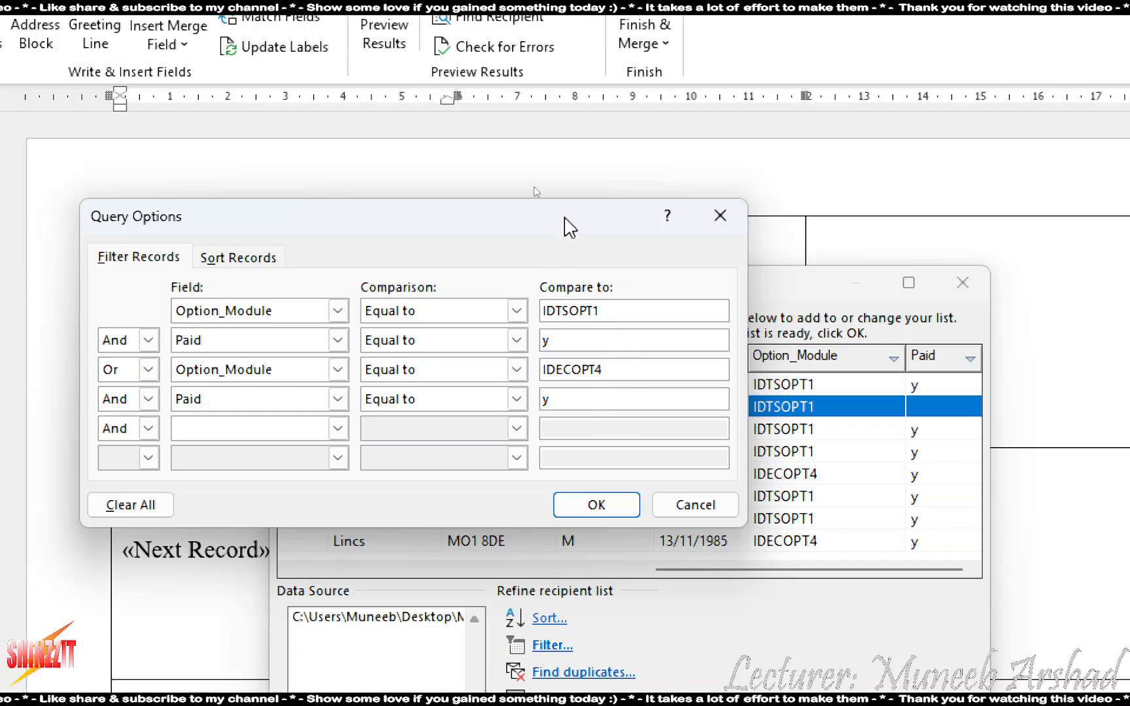
{"action": "left_click_drag", "start_coordinate": [568, 226], "coordinate": [723, 217]}
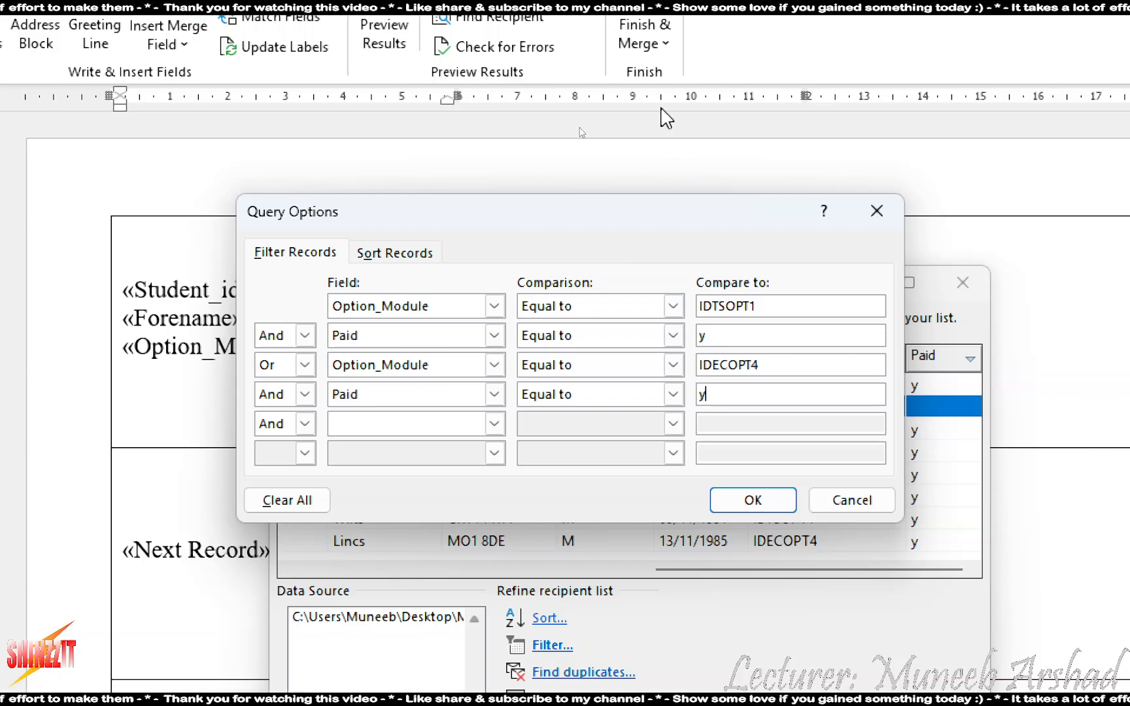
{"action": "left_click_drag", "start_coordinate": [669, 215], "coordinate": [531, 214]}
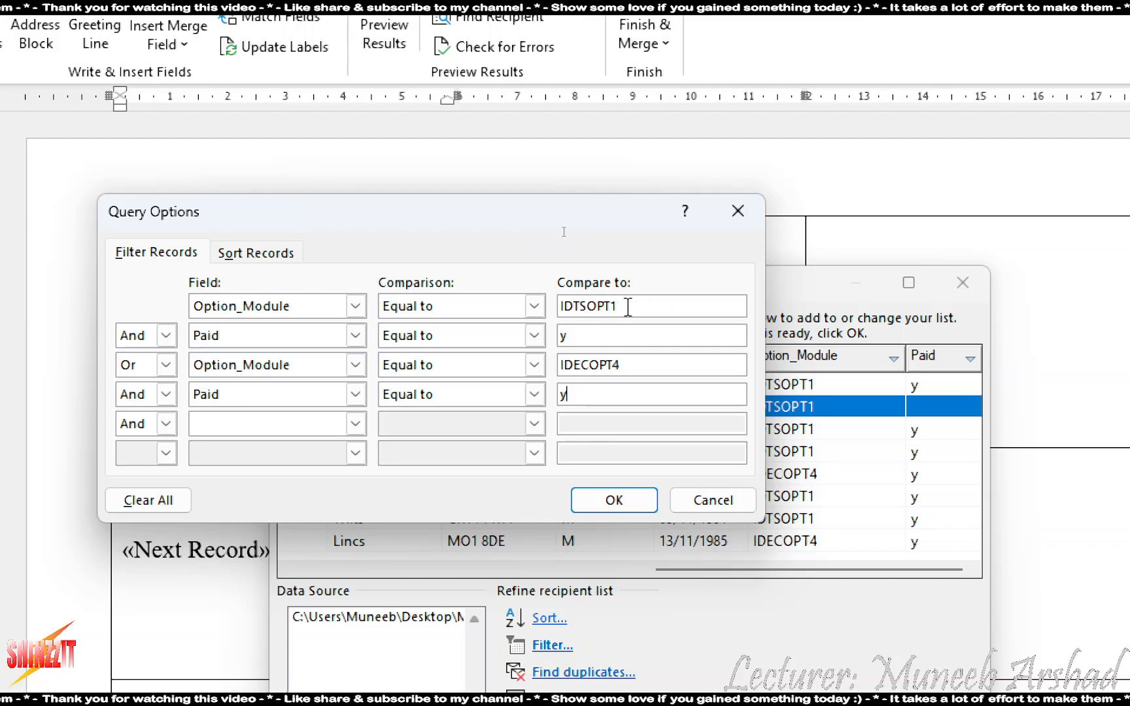
{"action": "left_click_drag", "start_coordinate": [626, 305], "coordinate": [531, 306]}
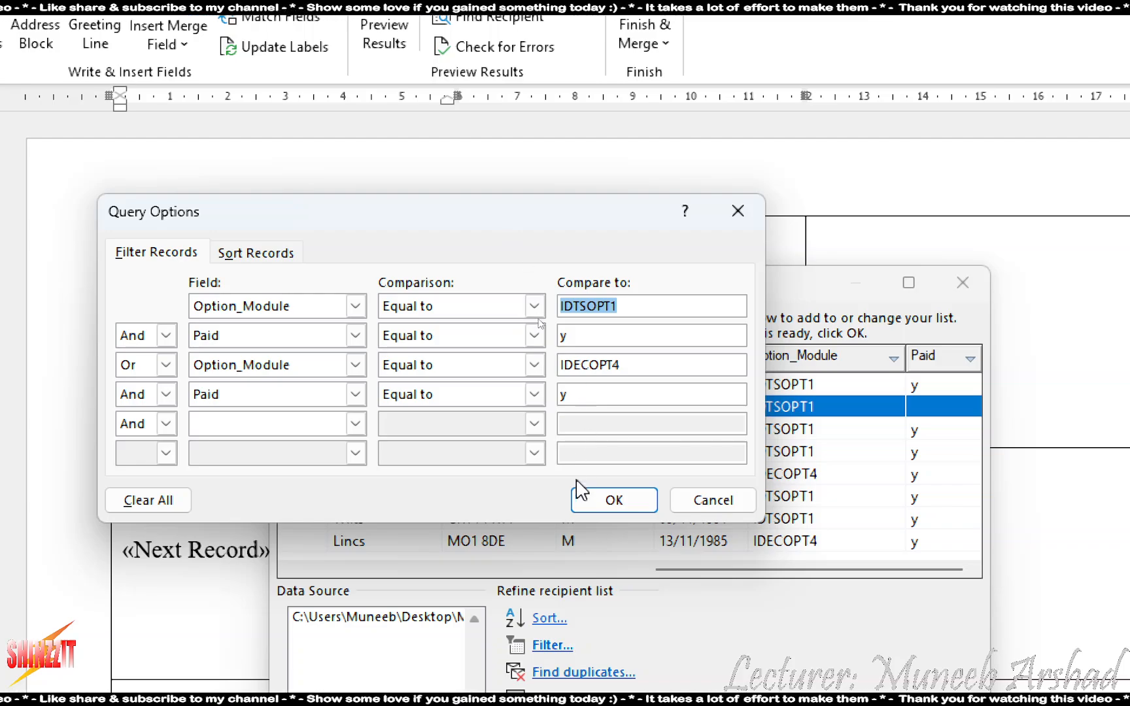
Apply the filter, review the seven paid IDTSOPT1/IDECOPT4 students, and close the recipient list
{"action": "left_click", "coordinate": [604, 500]}
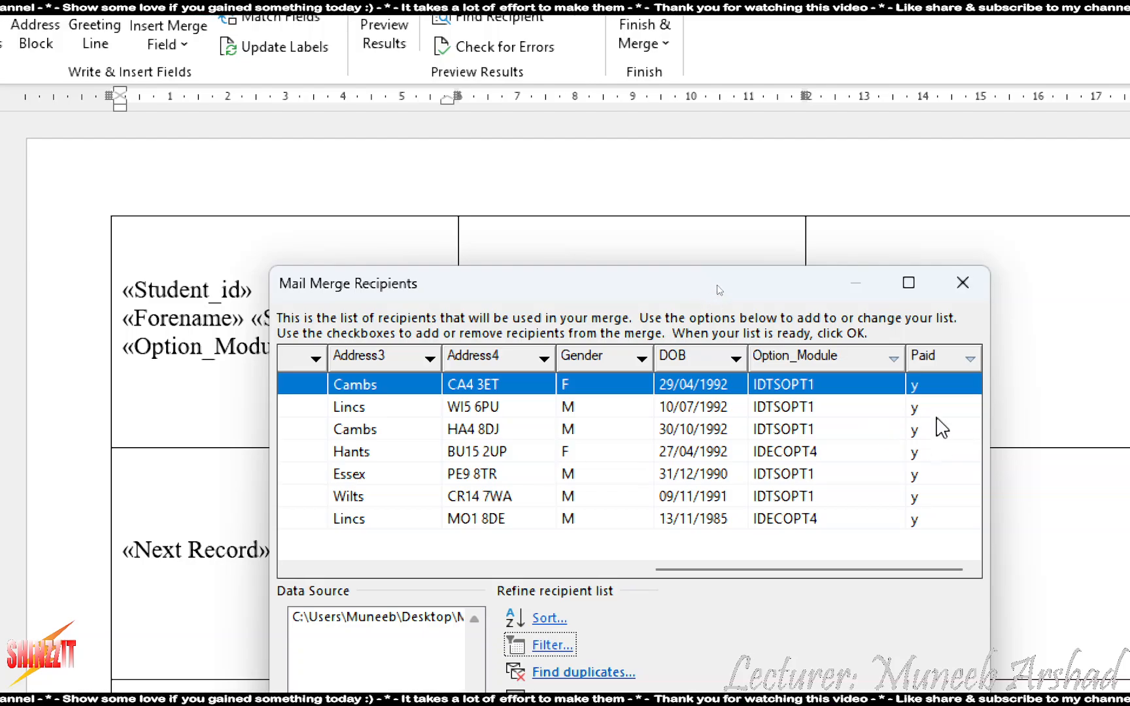
{"action": "left_click", "coordinate": [802, 435]}
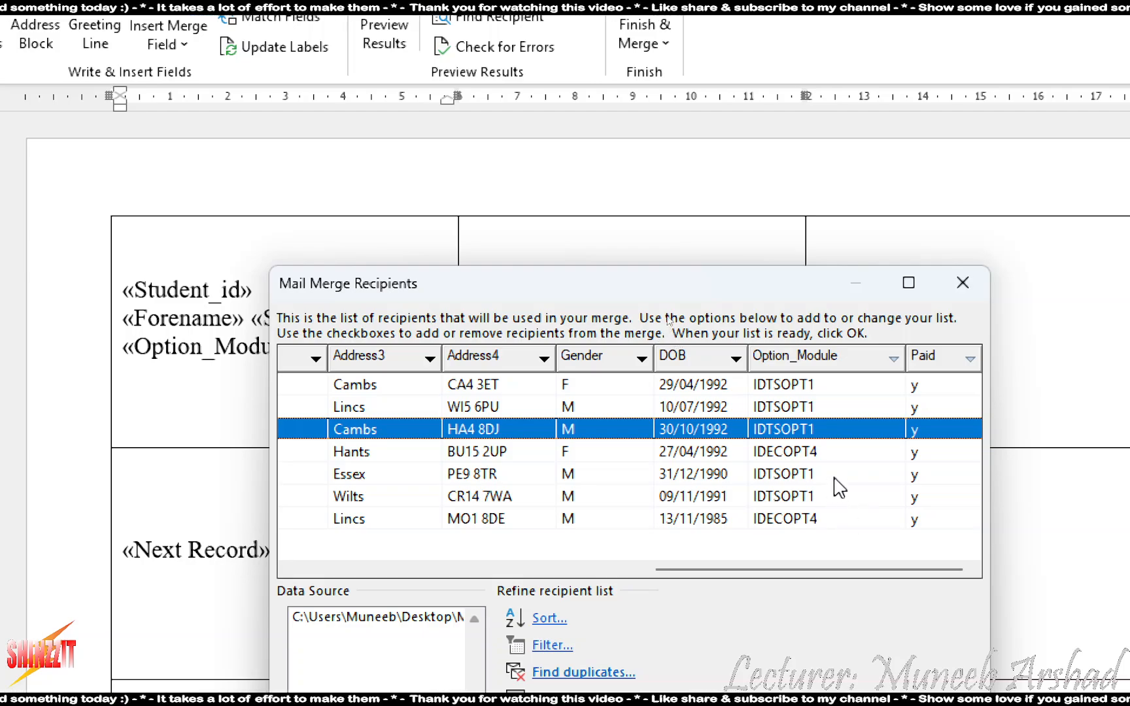
{"action": "left_click", "coordinate": [832, 523]}
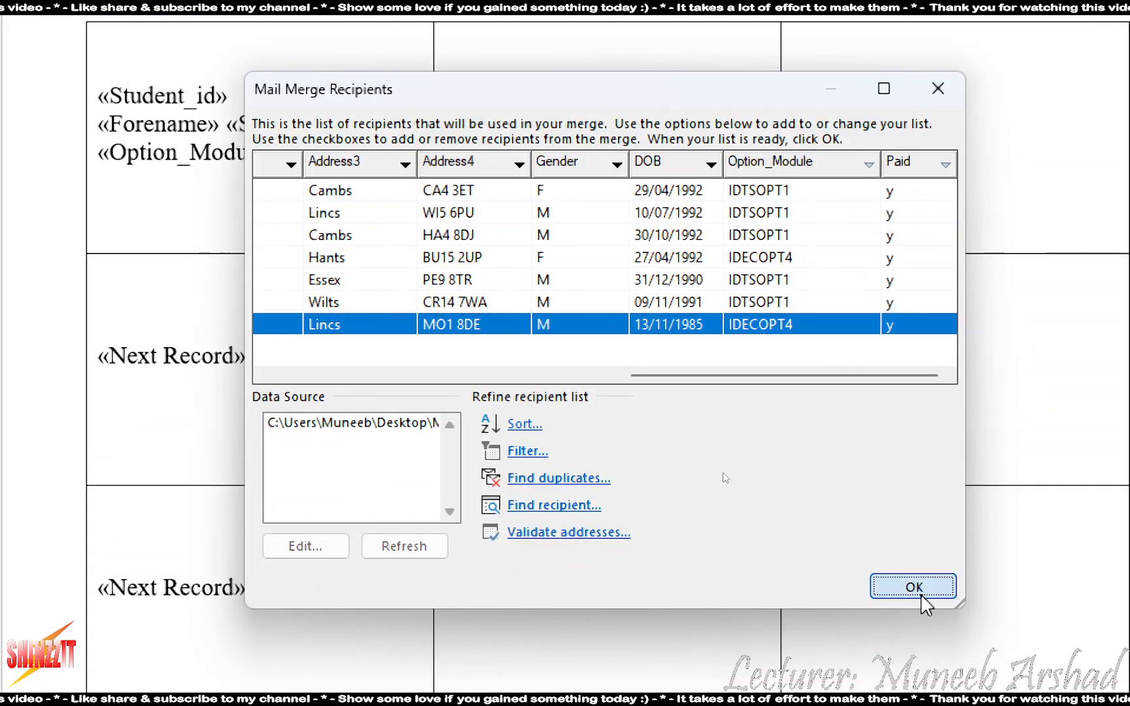
{"action": "left_click", "coordinate": [922, 600]}
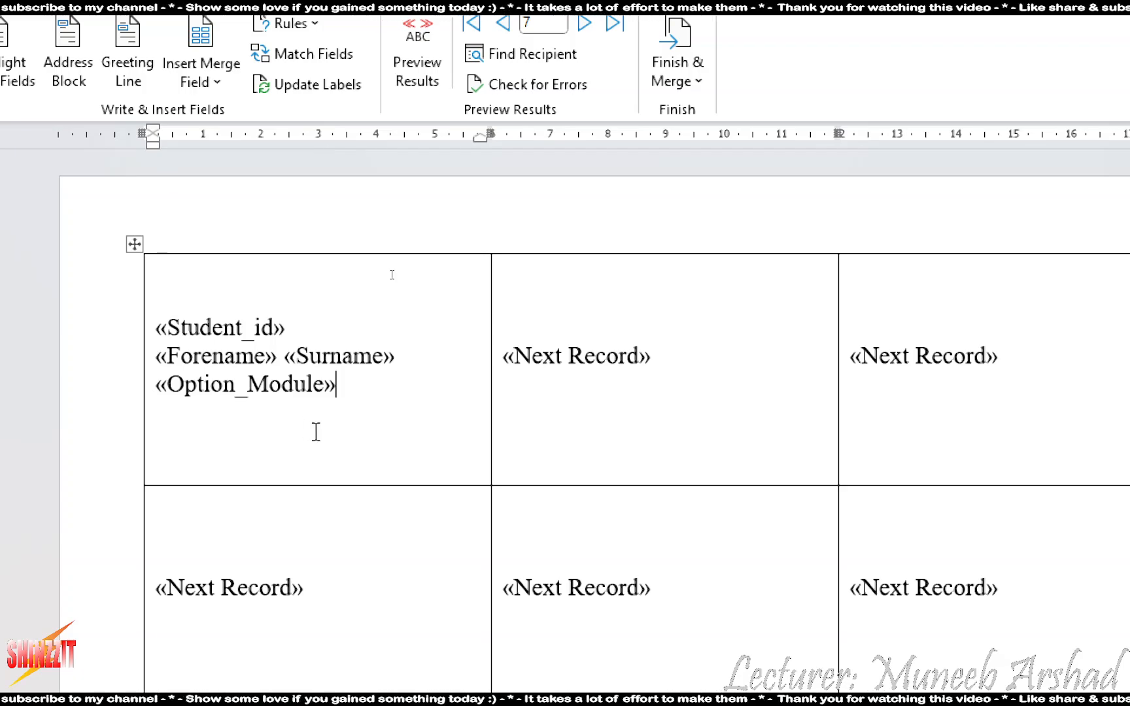
Use Update Labels to copy the first label's Student_id, Forename, Surname and Option_Module fields to all labels
{"action": "left_click_drag", "start_coordinate": [366, 398], "coordinate": [131, 322]}
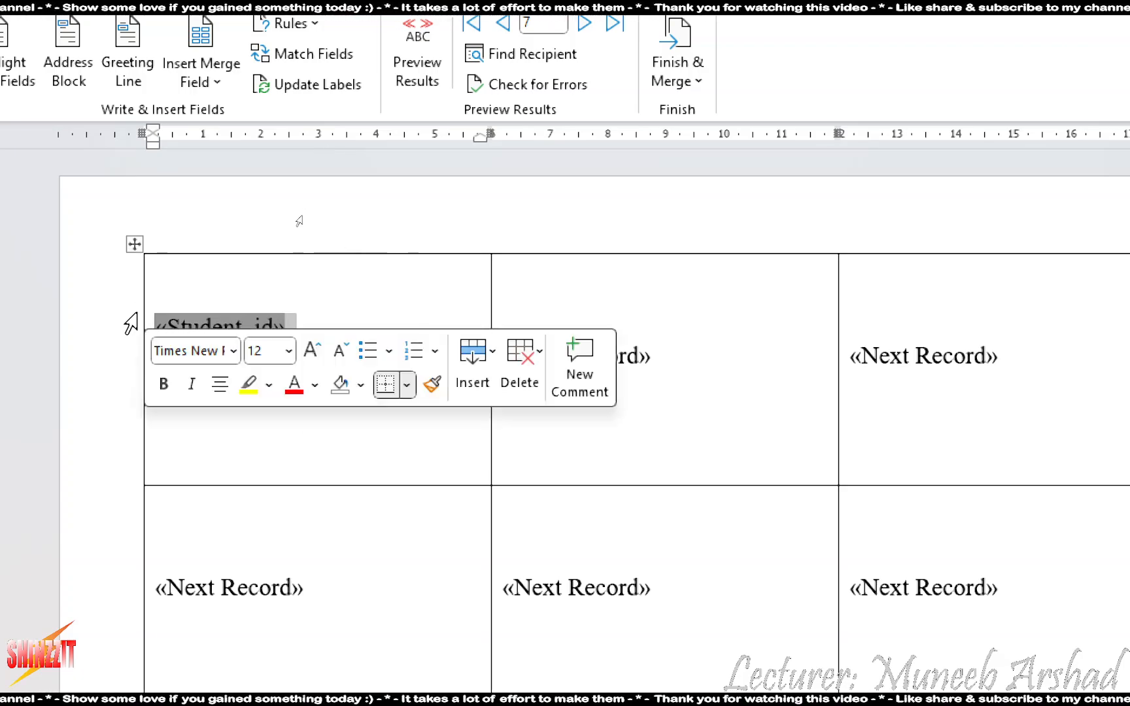
{"action": "key", "text": "super+plus"}
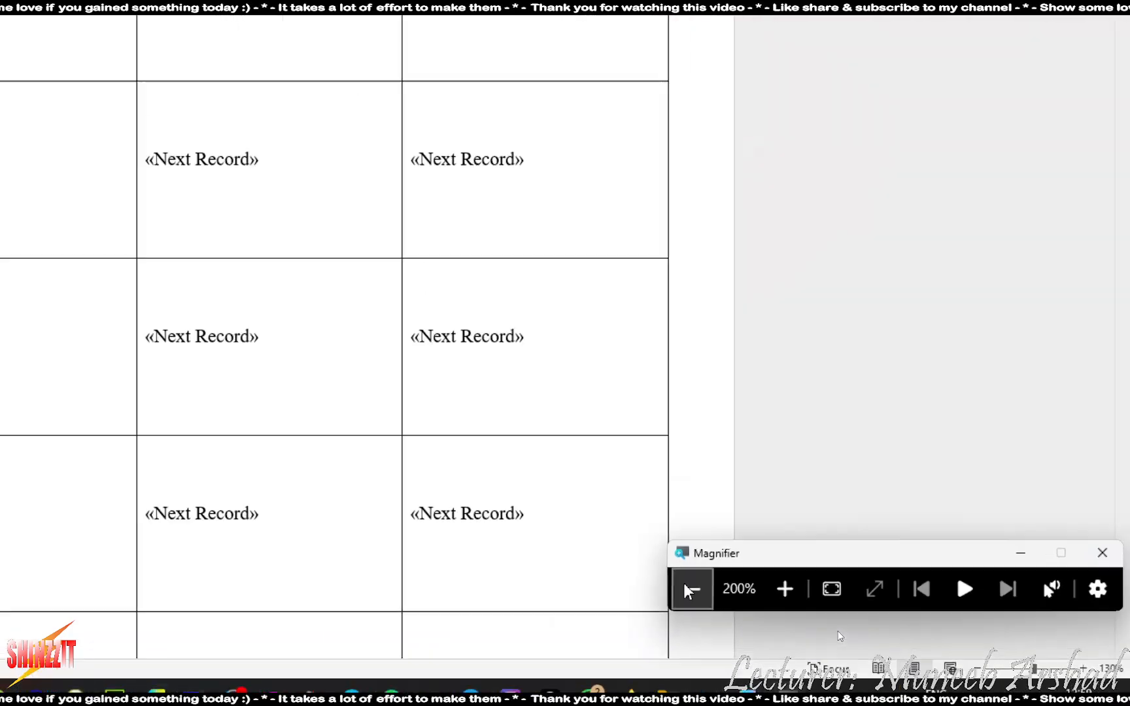
{"action": "left_click", "coordinate": [690, 591]}
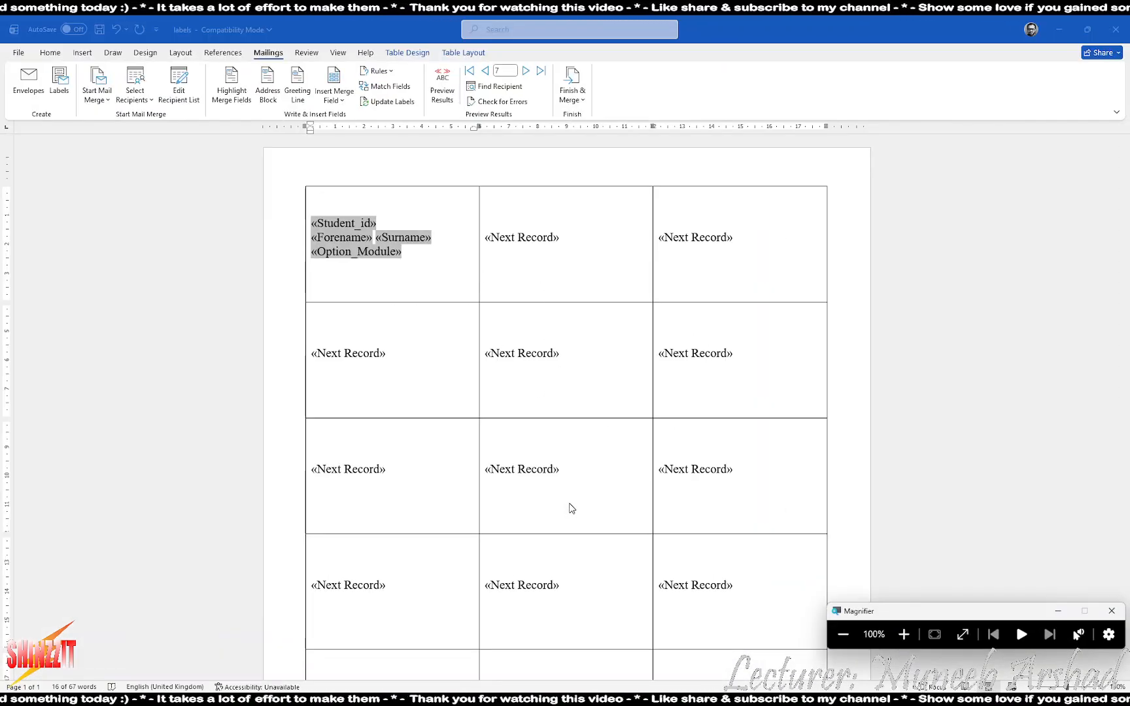
{"action": "left_click", "coordinate": [429, 266]}
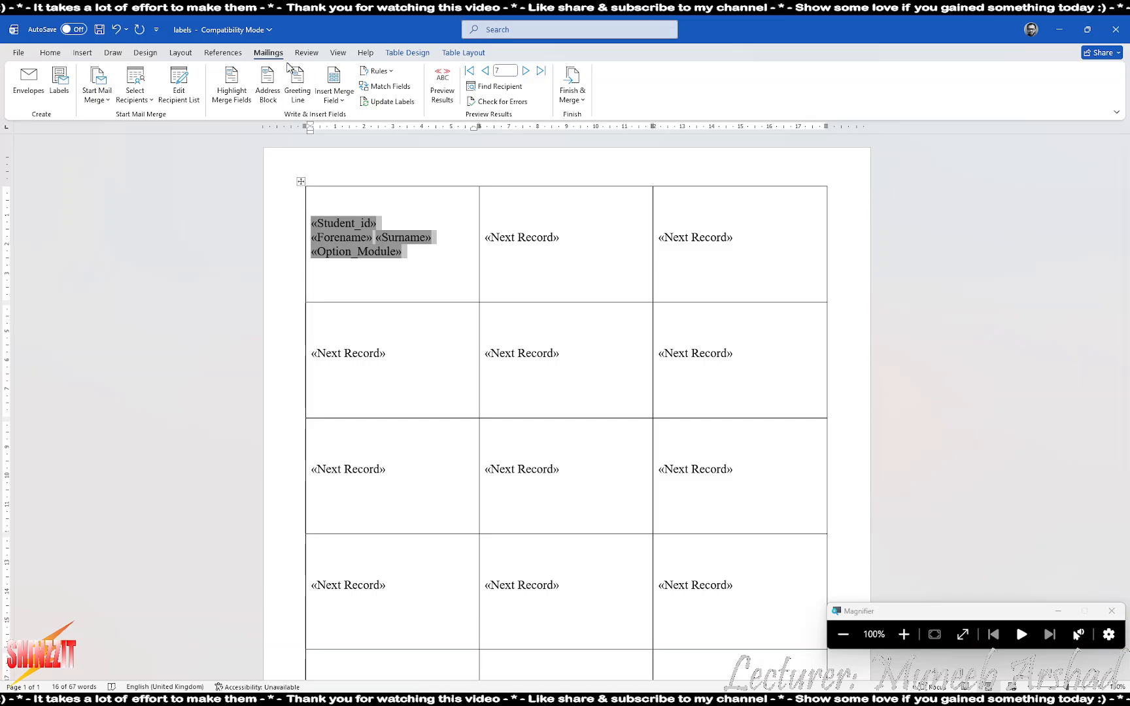
{"action": "left_click", "coordinate": [378, 103]}
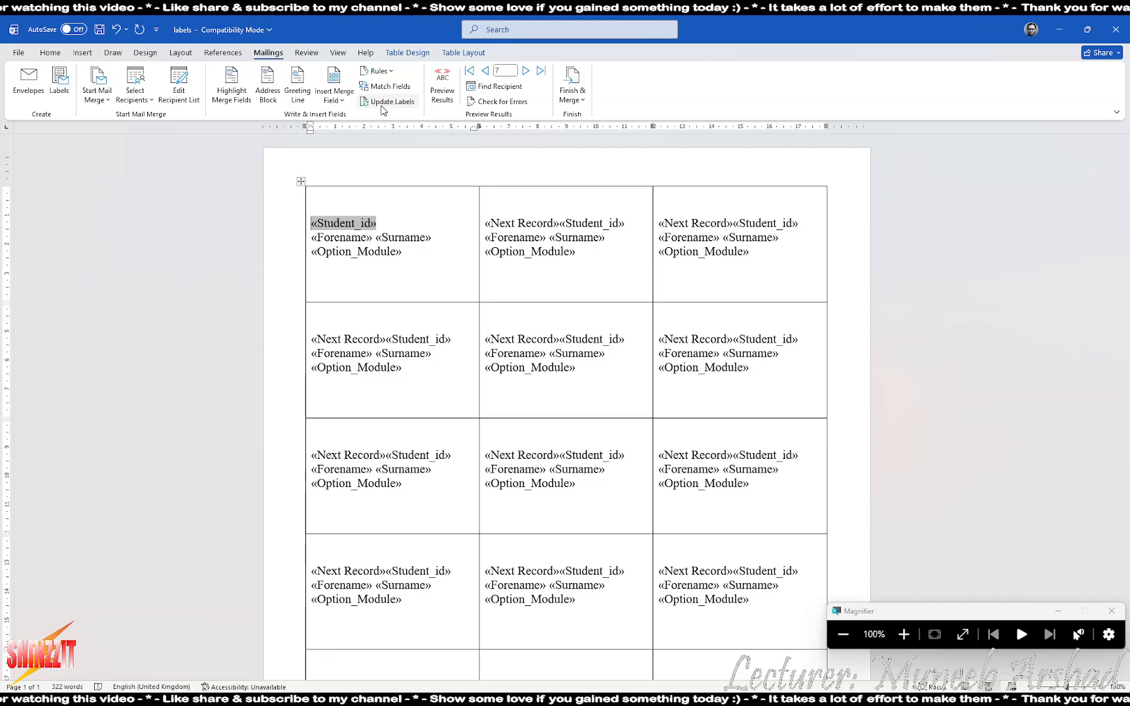
{"action": "scroll", "coordinate": [411, 172], "scroll_direction": "down", "scroll_amount": 4}
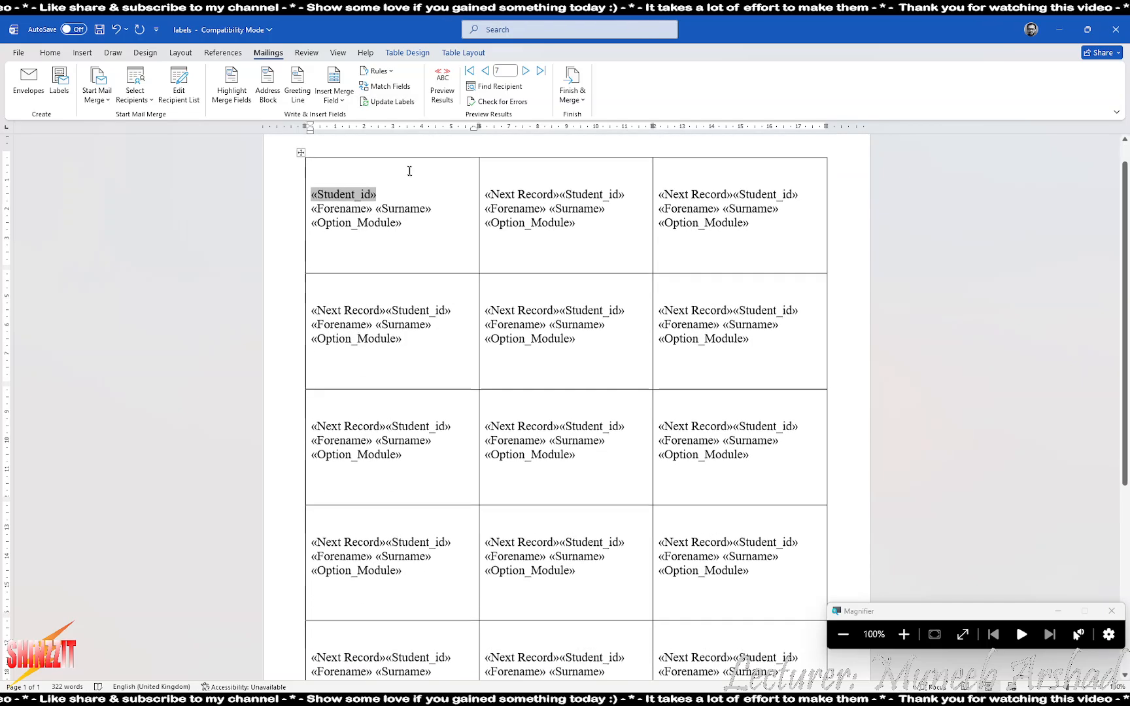
{"action": "scroll", "coordinate": [566, 392], "scroll_direction": "up", "scroll_amount": 5}
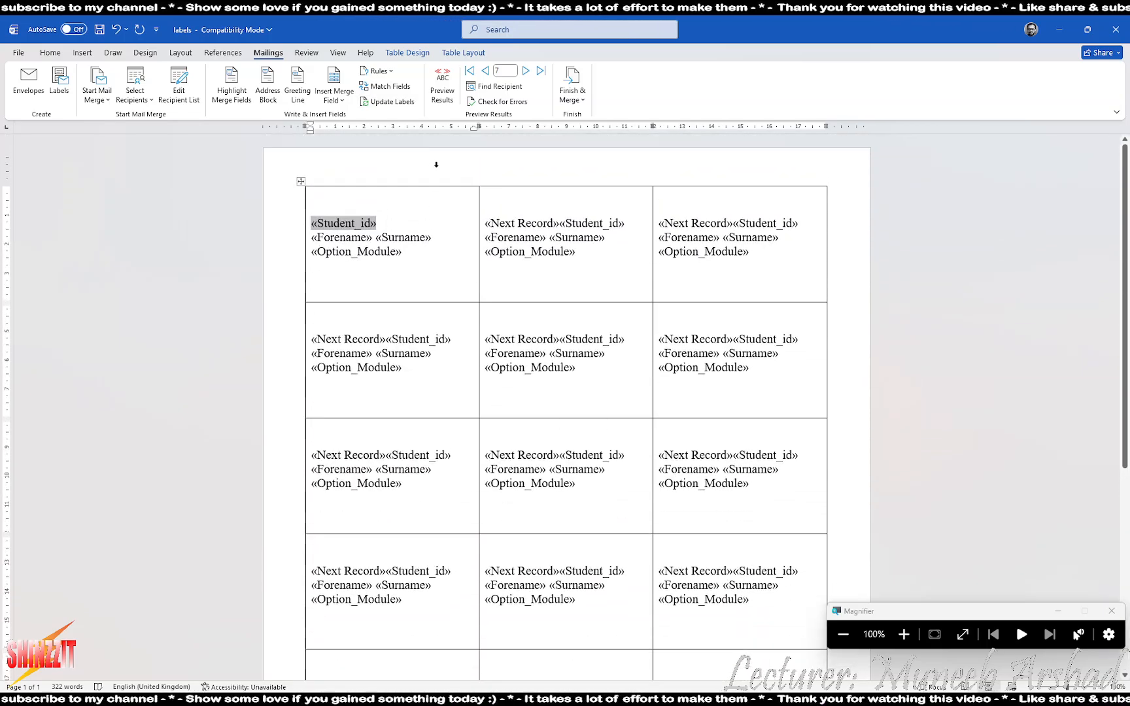
Finish the merge by editing all records into a new labels document
{"action": "left_click", "coordinate": [573, 98]}
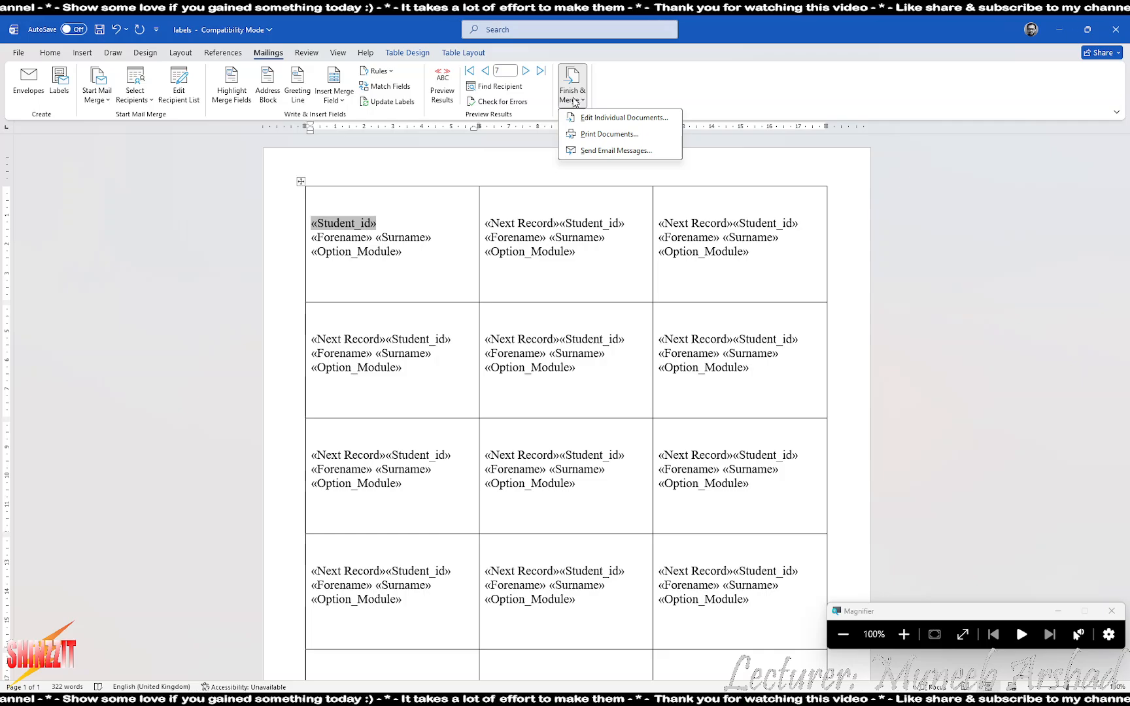
{"action": "left_click", "coordinate": [596, 119]}
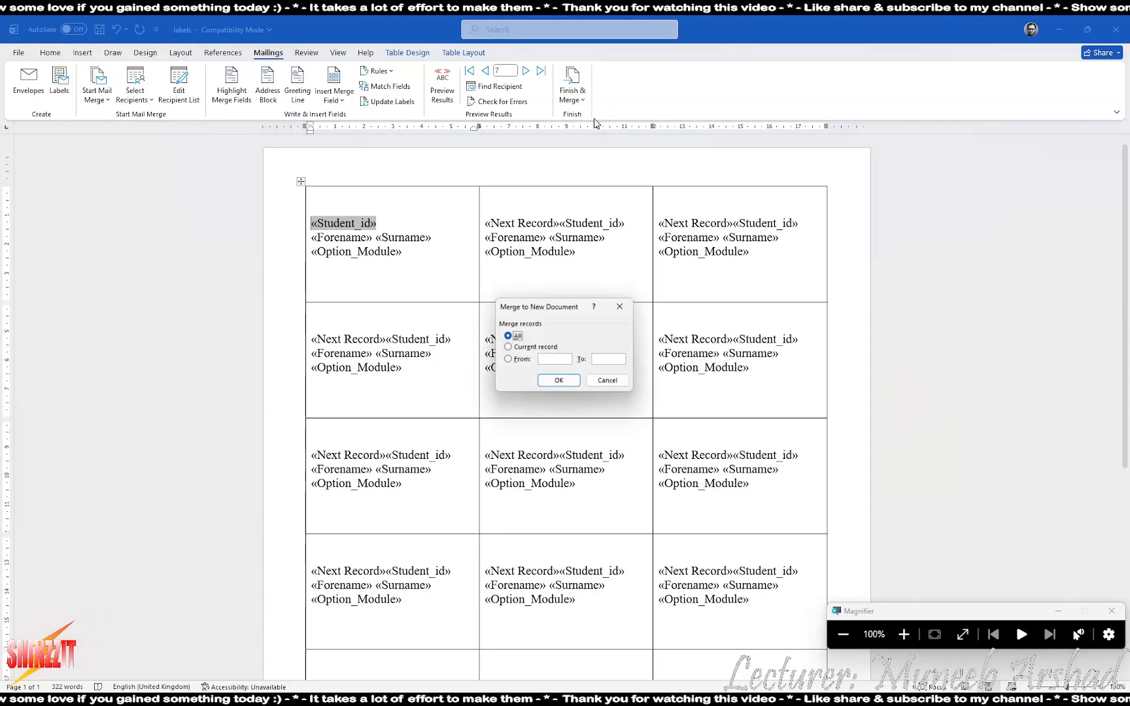
{"action": "left_click", "coordinate": [559, 382]}
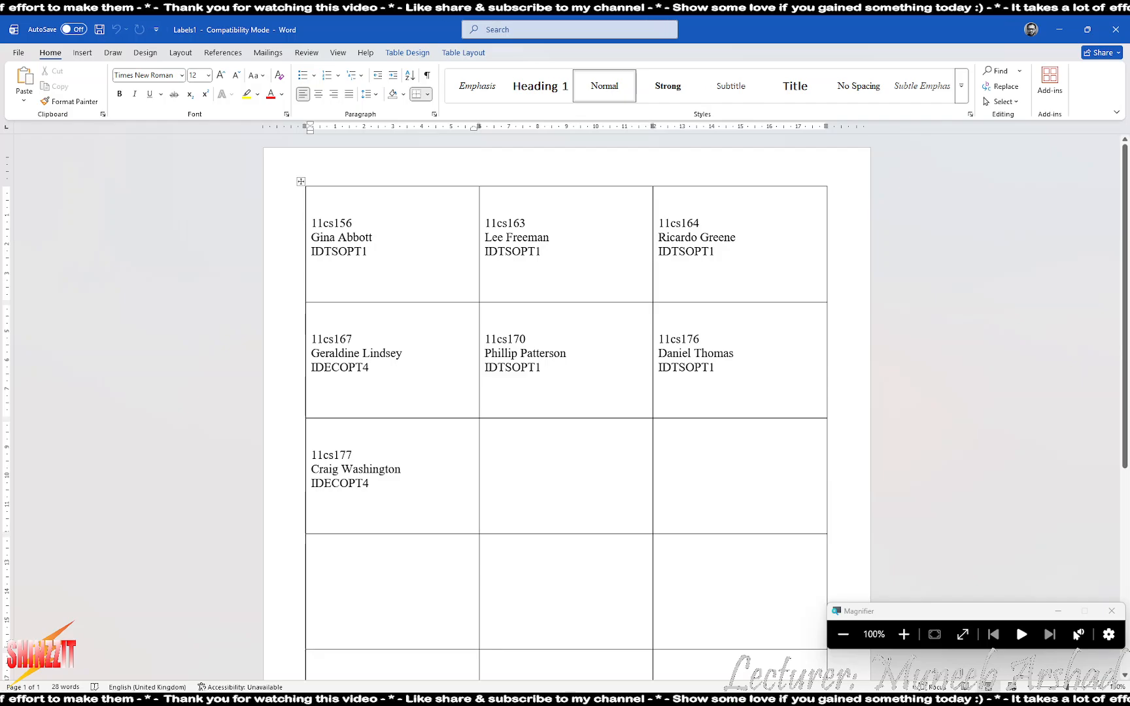
Scroll through the merged Labels1 labels, clear the selection, and switch back to the main labels document
{"action": "scroll", "coordinate": [492, 524], "scroll_direction": "down", "scroll_amount": 5}
{"action": "scroll", "coordinate": [566, 392], "scroll_direction": "down", "scroll_amount": 3}
{"action": "scroll", "coordinate": [429, 386], "scroll_direction": "up", "scroll_amount": 2}
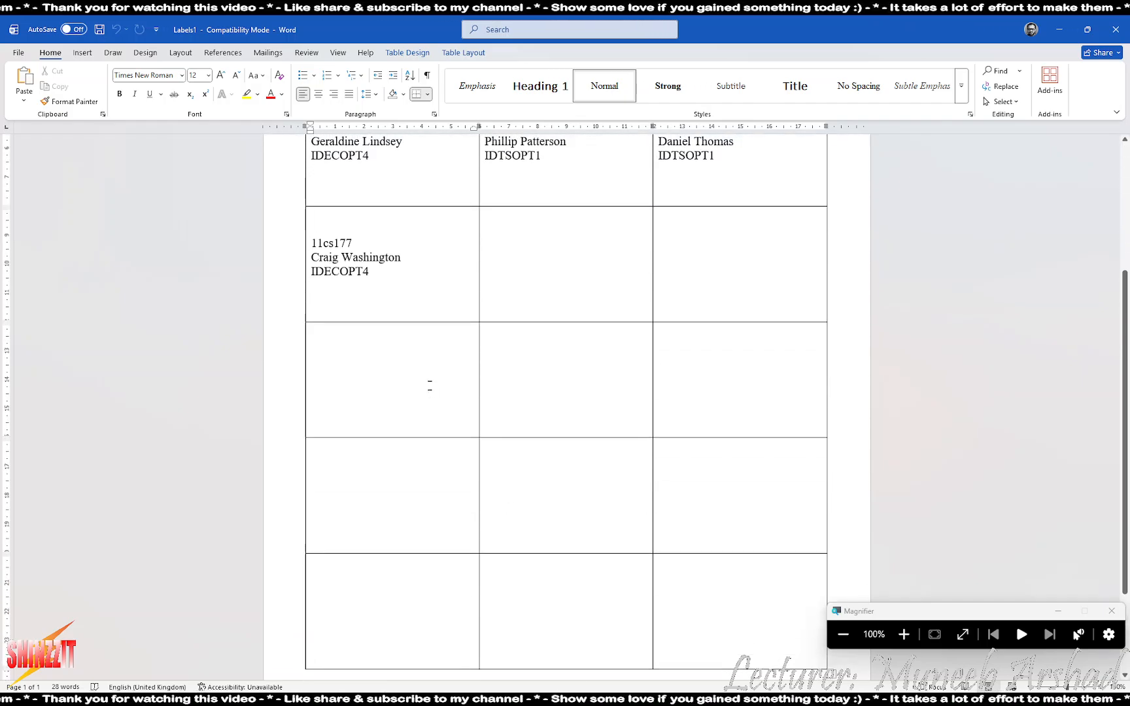
{"action": "left_click_drag", "start_coordinate": [429, 385], "coordinate": [730, 618]}
{"action": "scroll", "coordinate": [548, 386], "scroll_direction": "up", "scroll_amount": 6}
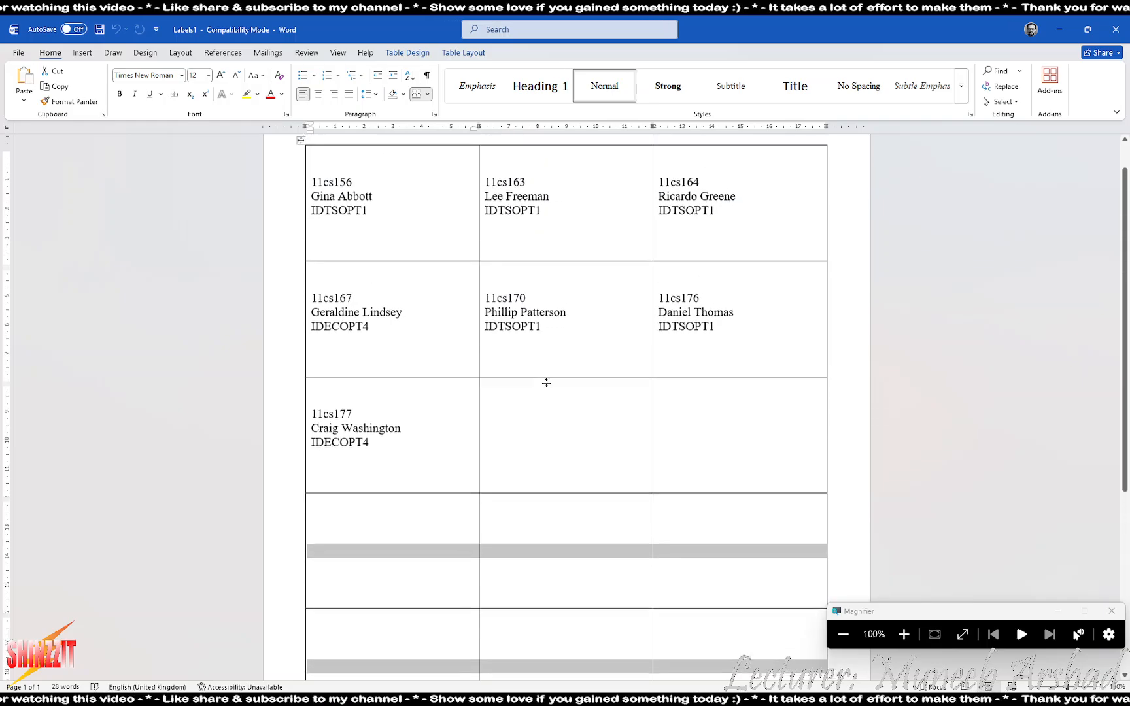
{"action": "left_click", "coordinate": [540, 409]}
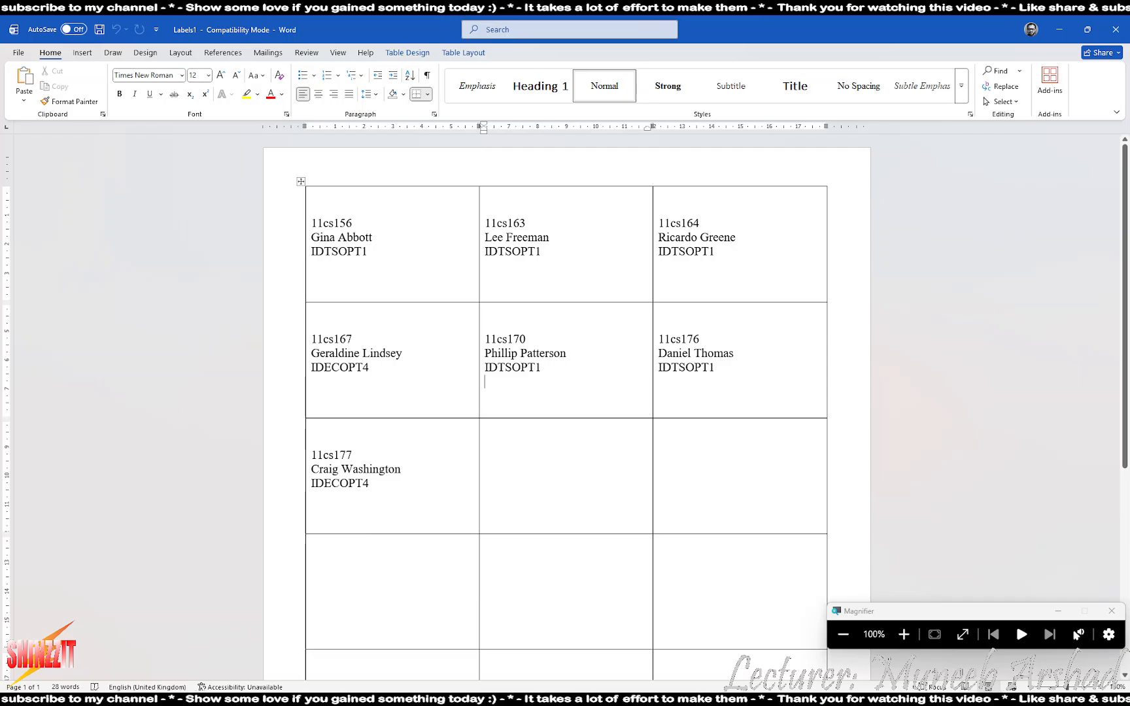
{"action": "key", "text": "alt+Tab"}
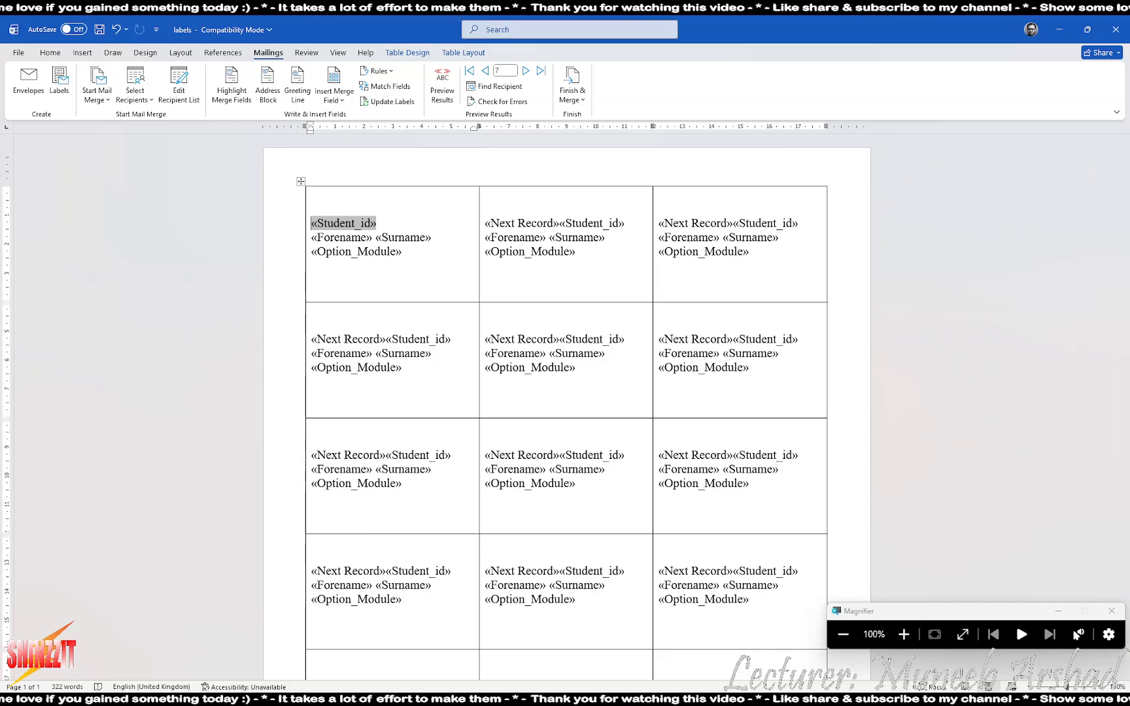
Read question 2 on the MM 12 task sheet, then open the Grant letter from the MM 12 folder
{"action": "key", "text": "alt+Tab"}
{"action": "scroll", "coordinate": [304, 472], "scroll_direction": "down", "scroll_amount": 5}
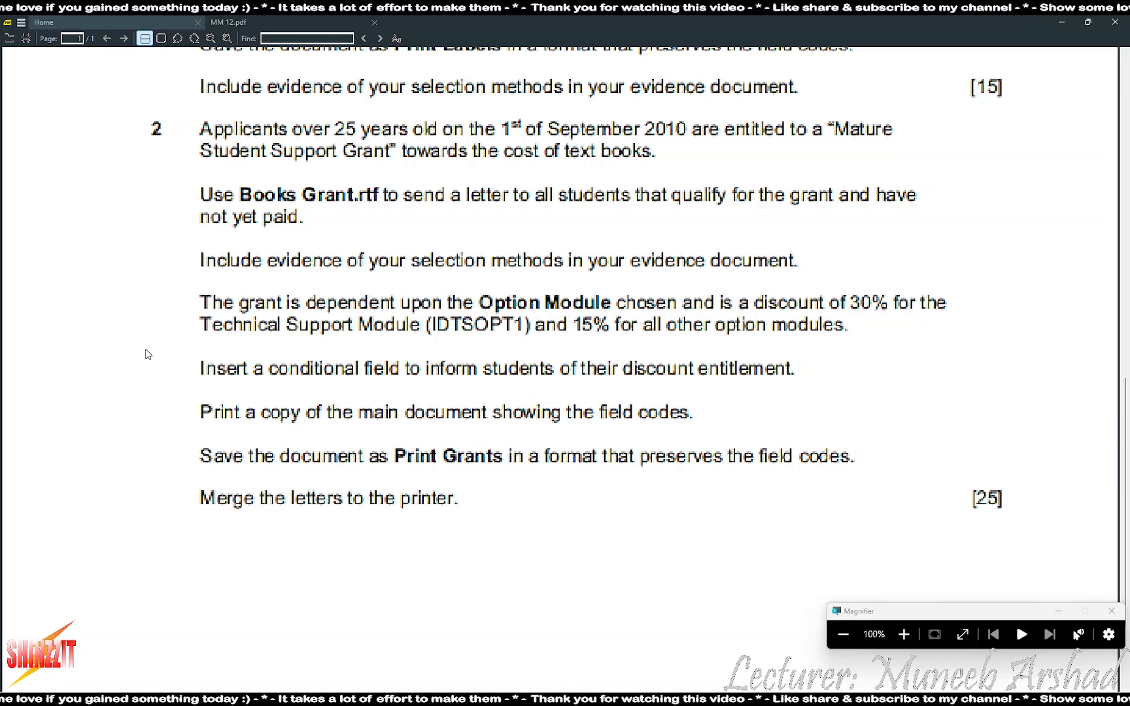
{"action": "left_click", "coordinate": [828, 699]}
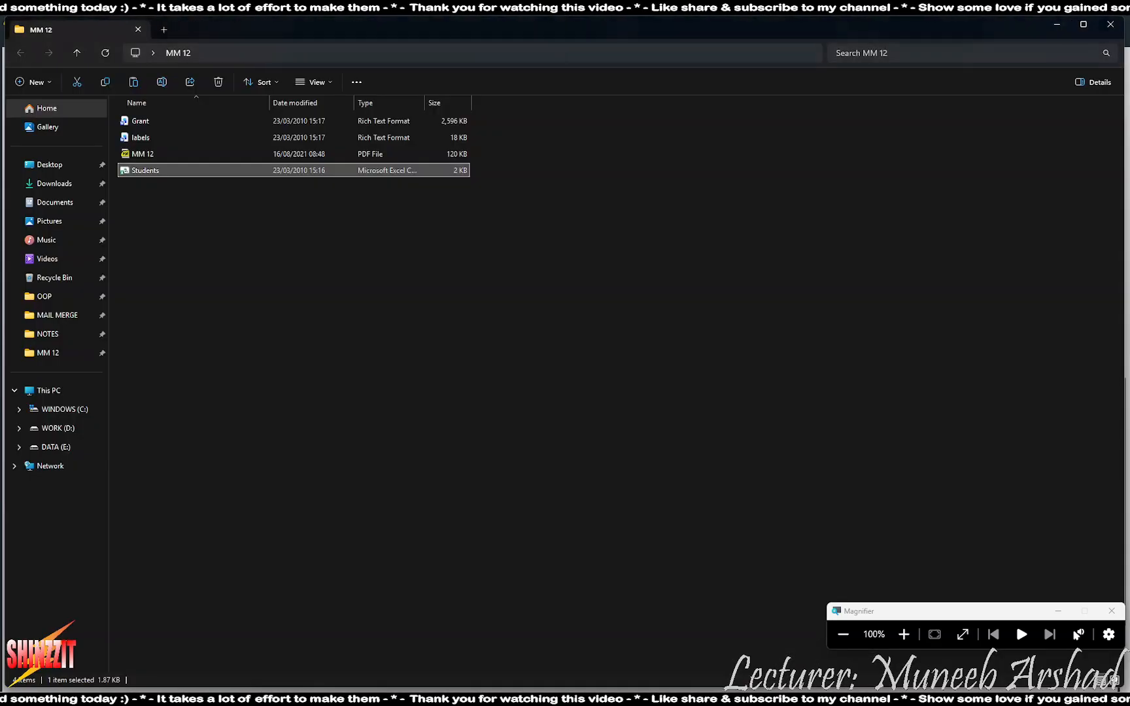
{"action": "double_click", "coordinate": [140, 121]}
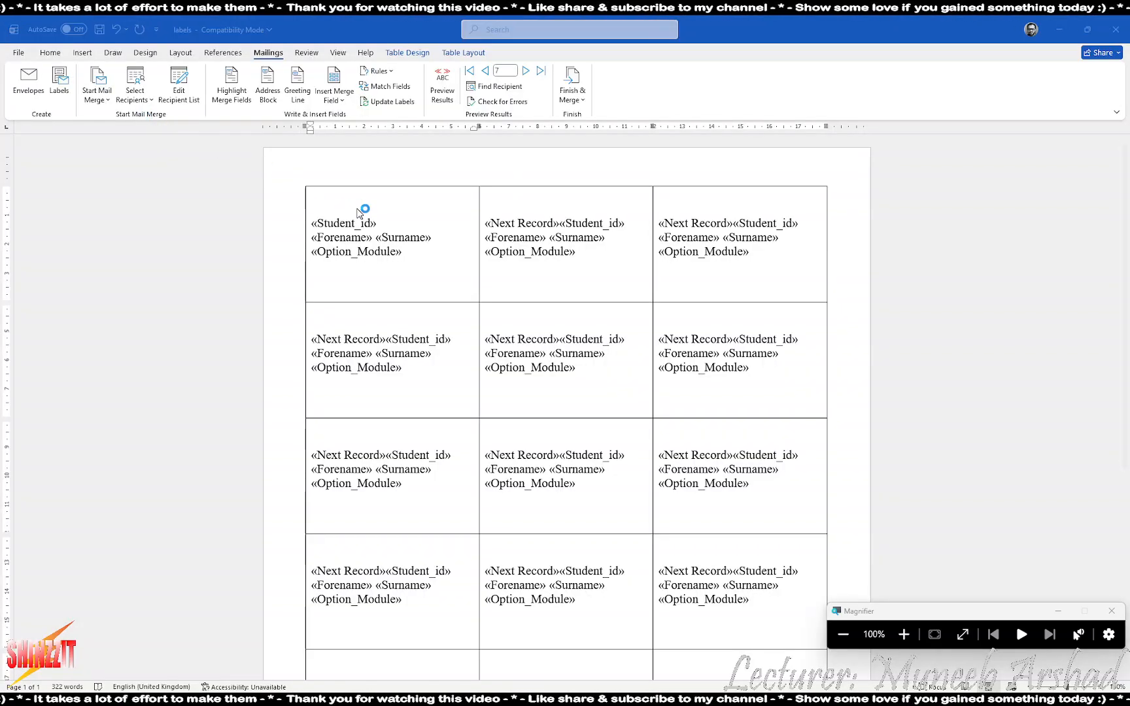
{"action": "scroll", "coordinate": [490, 367], "scroll_direction": "down", "scroll_amount": 5}
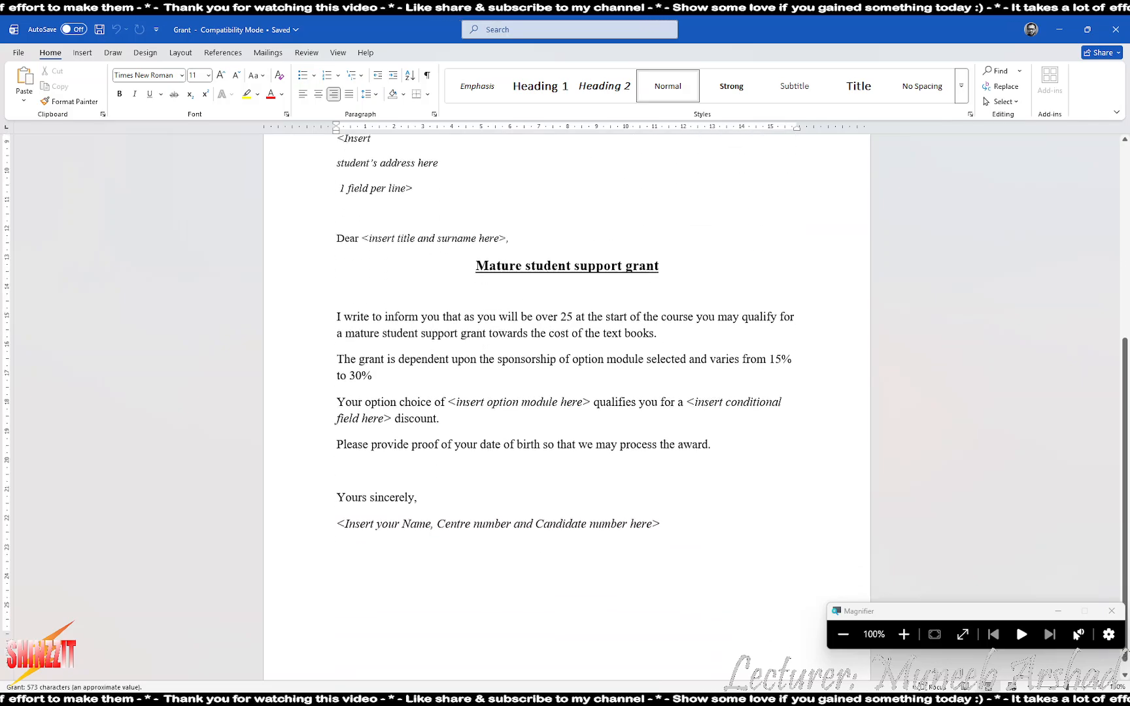
Select Desktop > MM 12 > Students as the Grant letter's existing recipient list
{"action": "scroll", "coordinate": [517, 324], "scroll_direction": "up", "scroll_amount": 5}
{"action": "scroll", "coordinate": [517, 324], "scroll_direction": "down", "scroll_amount": 5}
{"action": "scroll", "coordinate": [517, 324], "scroll_direction": "up", "scroll_amount": 5}
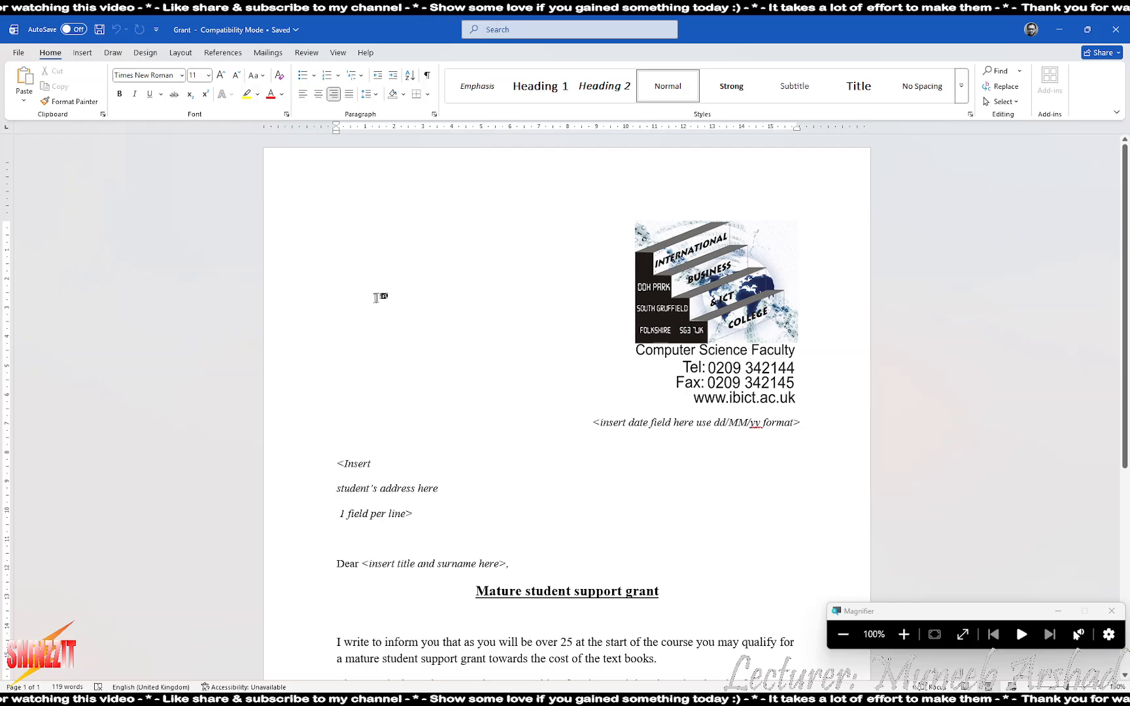
{"action": "left_click", "coordinate": [268, 53]}
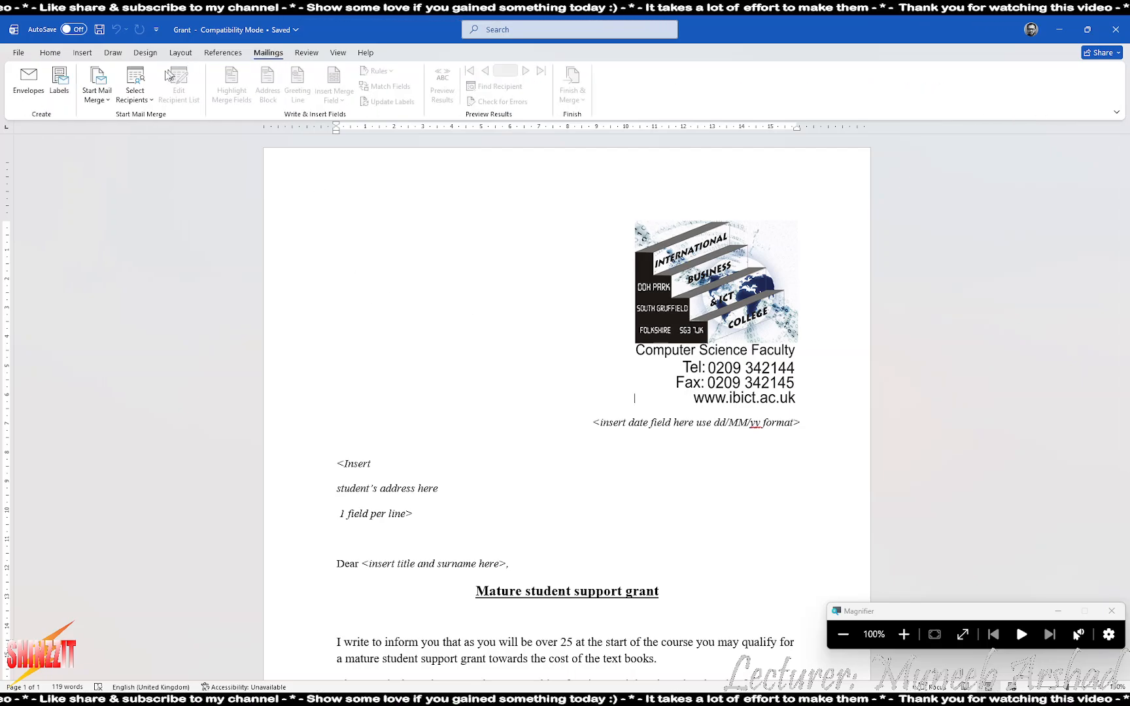
{"action": "left_click", "coordinate": [134, 91]}
{"action": "left_click", "coordinate": [169, 134]}
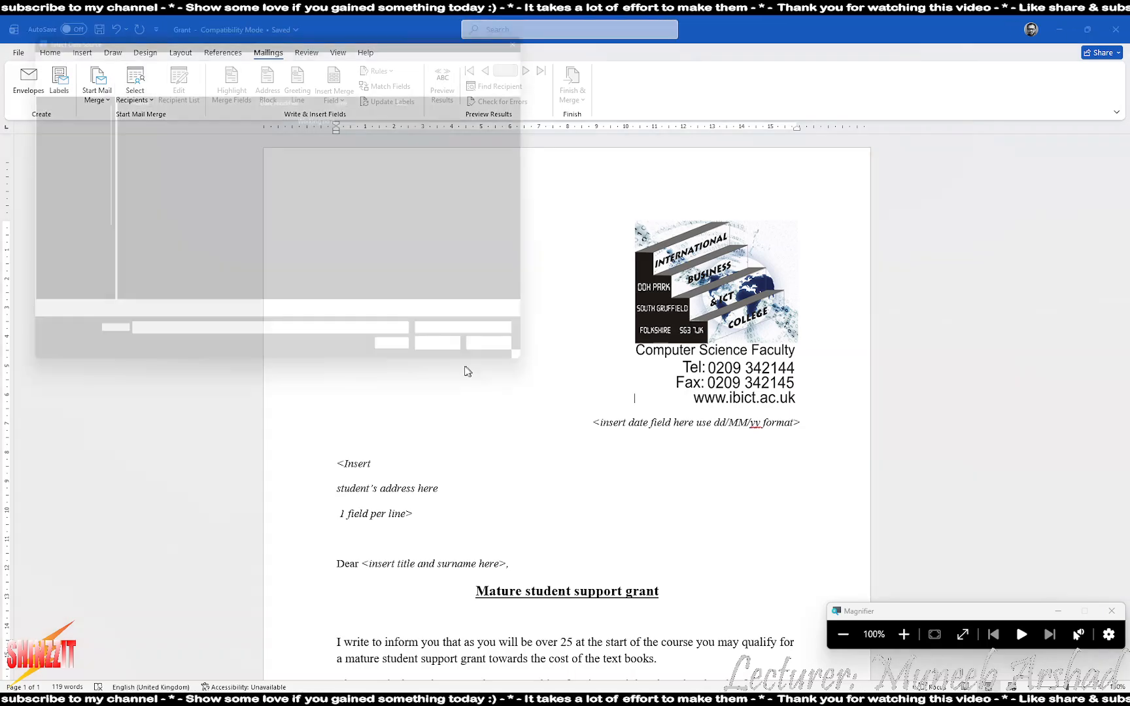
{"action": "left_click", "coordinate": [47, 153]}
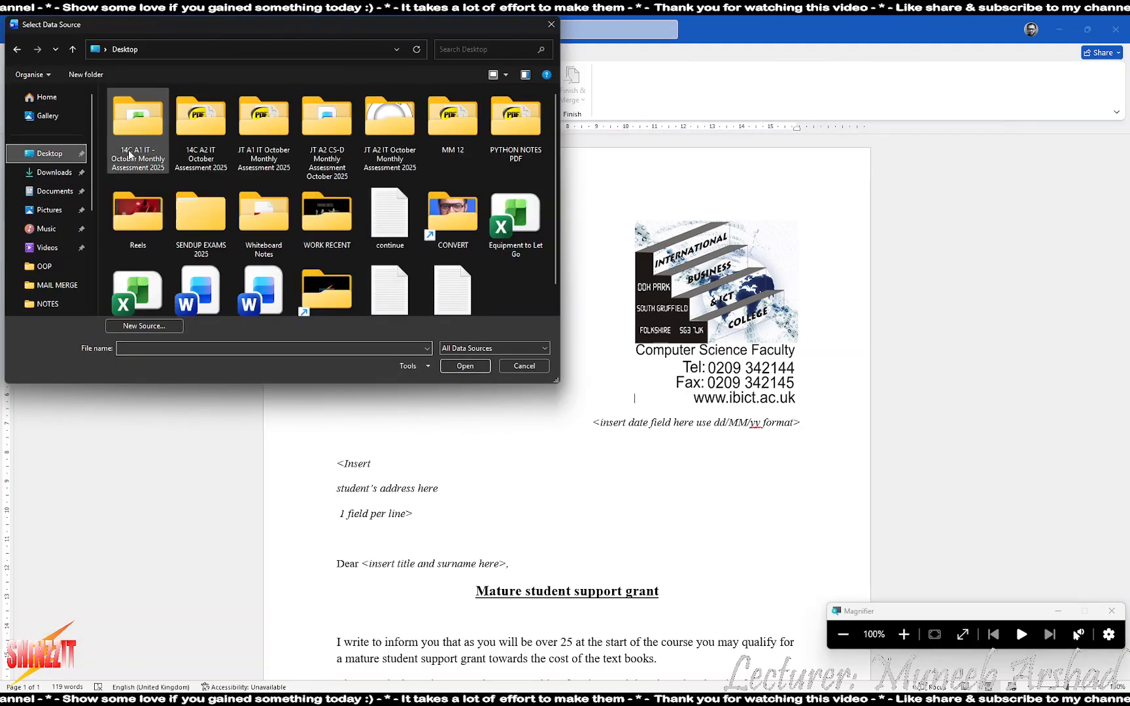
{"action": "double_click", "coordinate": [446, 116]}
{"action": "double_click", "coordinate": [130, 140]}
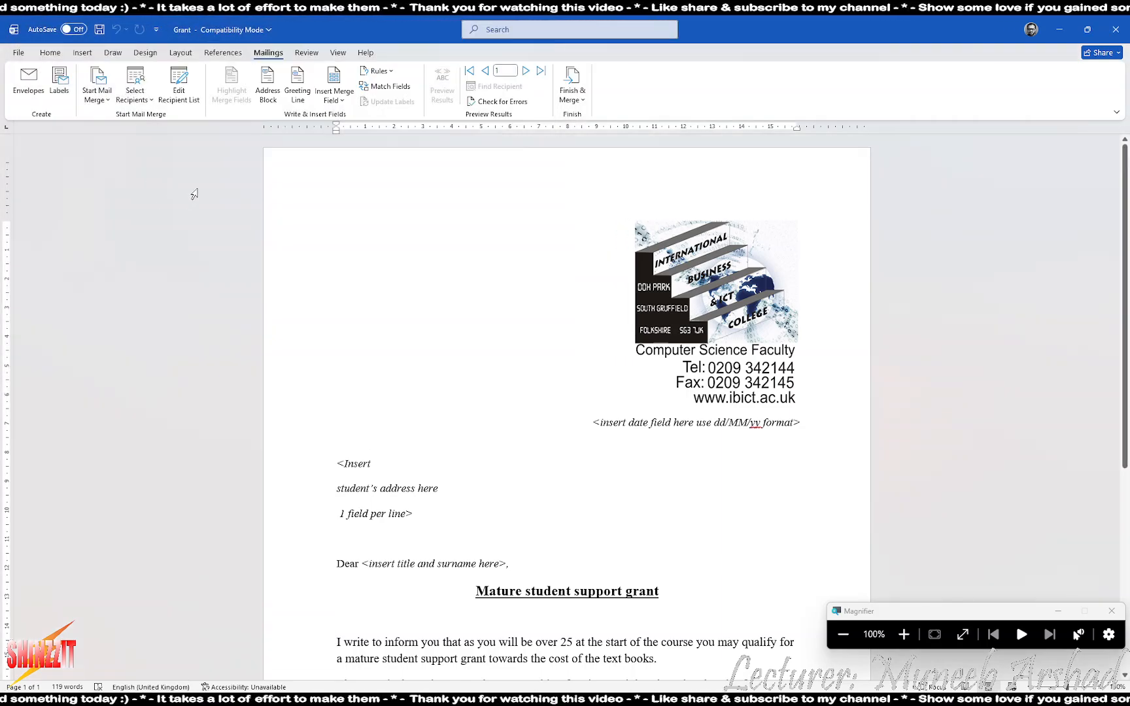
Insert a dd/MM/yy Date field (18/11/25) at the date placeholder and delete the placeholder text
{"action": "scroll", "coordinate": [677, 388], "scroll_direction": "up", "scroll_amount": 8}
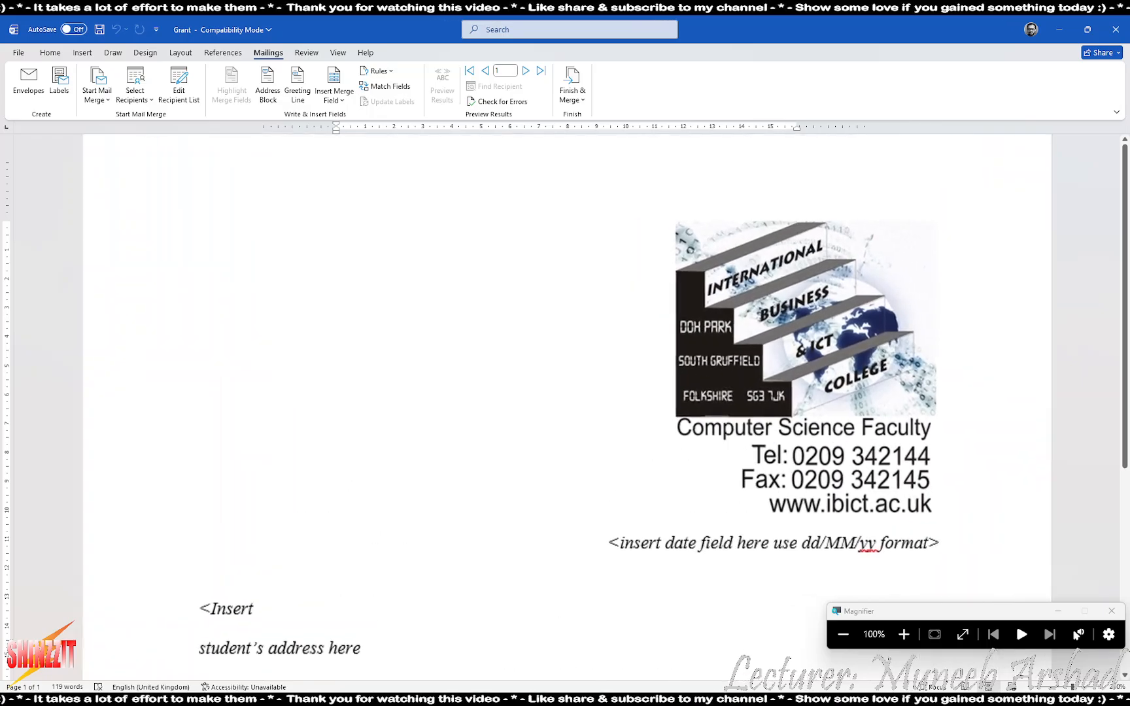
{"action": "scroll", "coordinate": [676, 389], "scroll_direction": "down", "scroll_amount": 9}
{"action": "scroll", "coordinate": [676, 388], "scroll_direction": "up", "scroll_amount": 3}
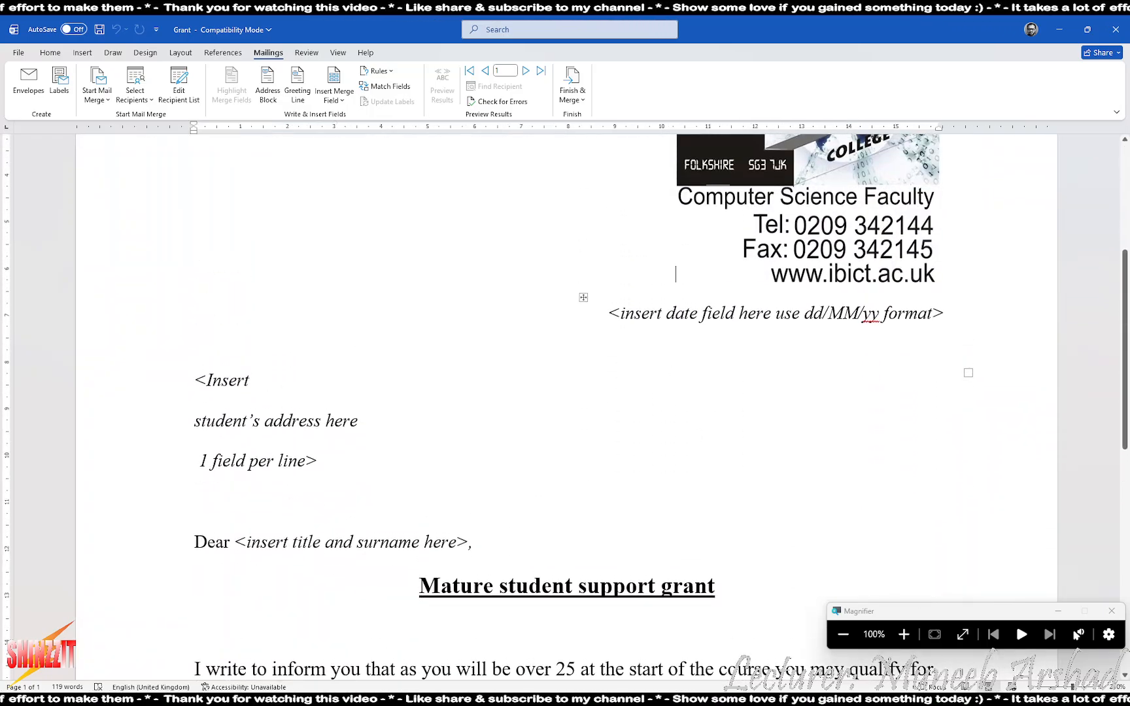
{"action": "left_click_drag", "start_coordinate": [608, 314], "coordinate": [944, 313]}
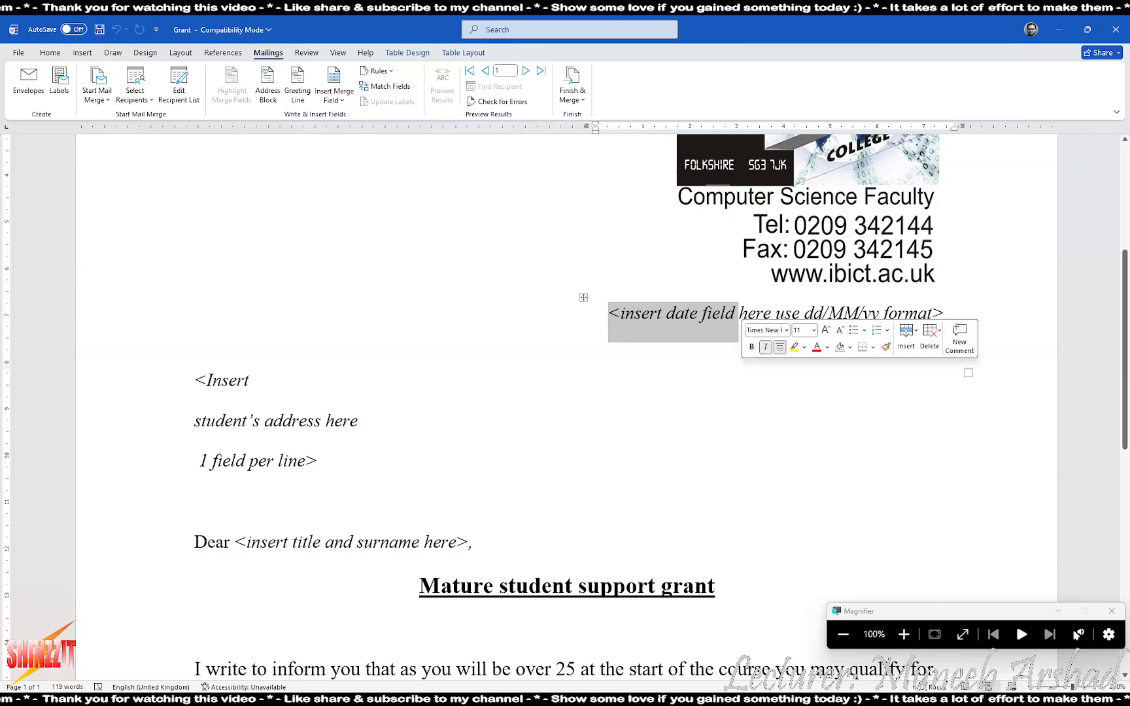
{"action": "left_click", "coordinate": [843, 313]}
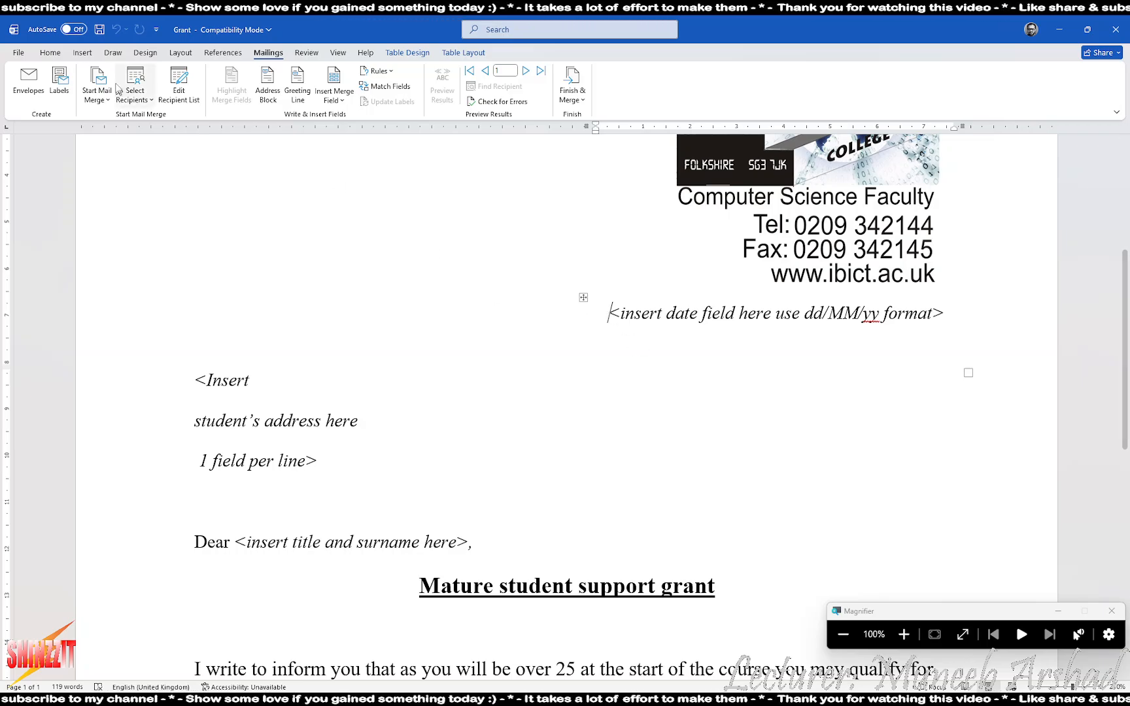
{"action": "left_click", "coordinate": [84, 52]}
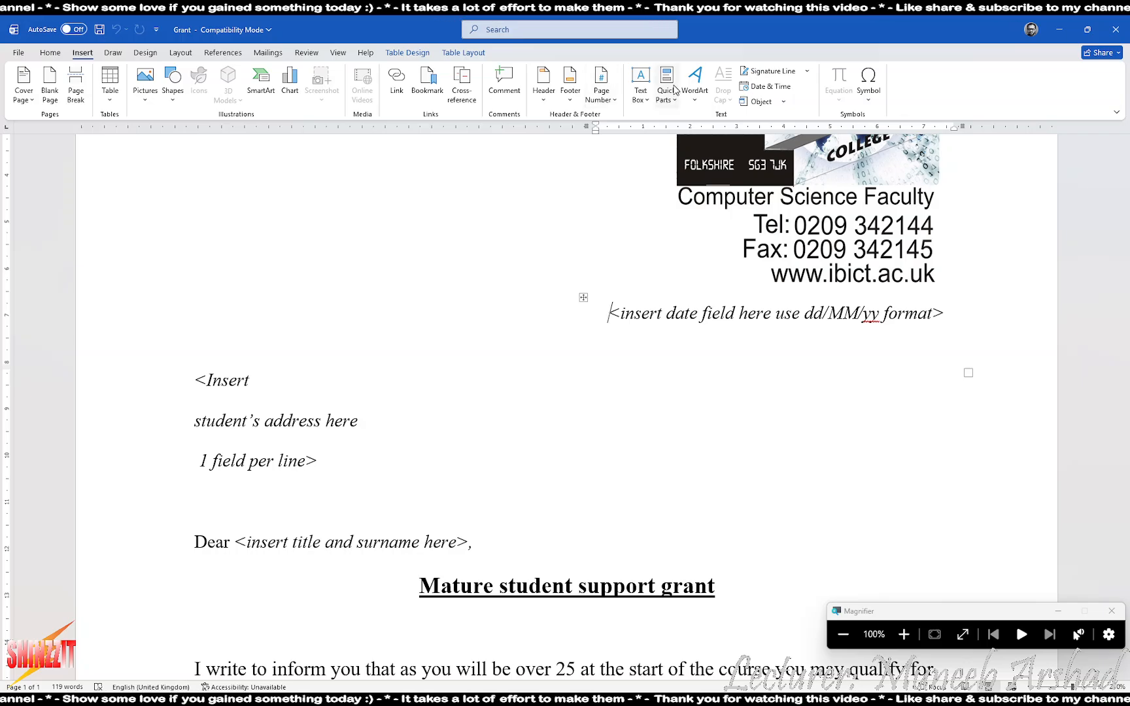
{"action": "left_click", "coordinate": [677, 91]}
{"action": "left_click", "coordinate": [690, 151]}
{"action": "scroll", "coordinate": [421, 376], "scroll_direction": "down", "scroll_amount": 4}
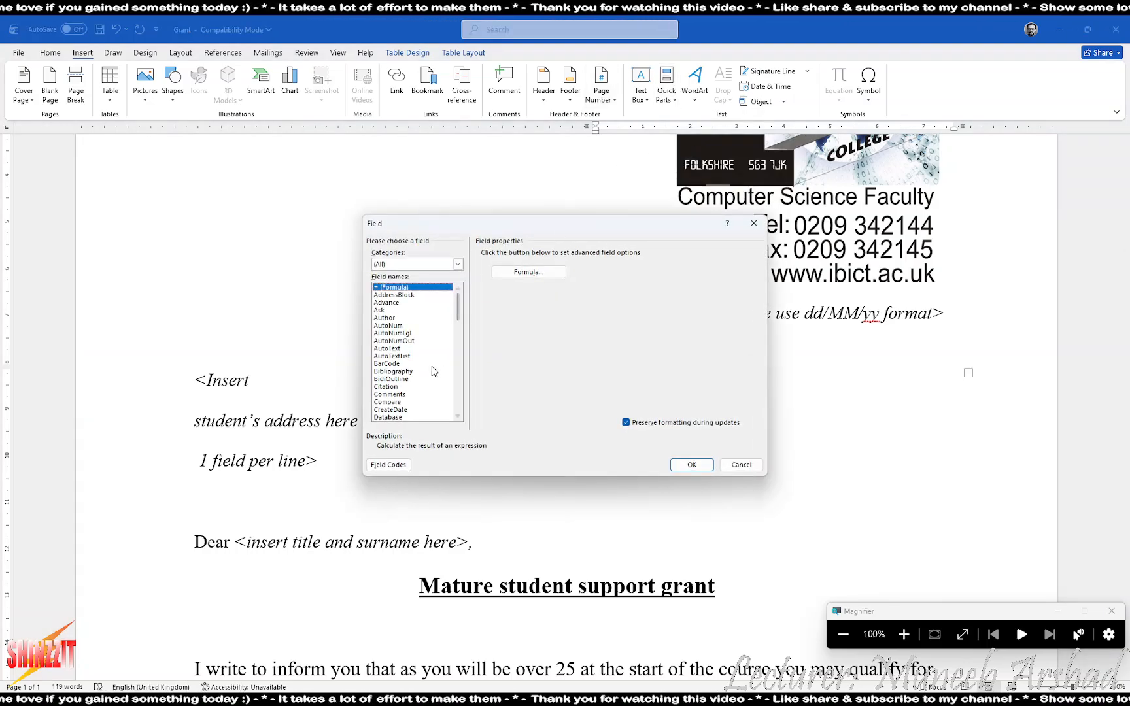
{"action": "scroll", "coordinate": [420, 378], "scroll_direction": "down", "scroll_amount": 2}
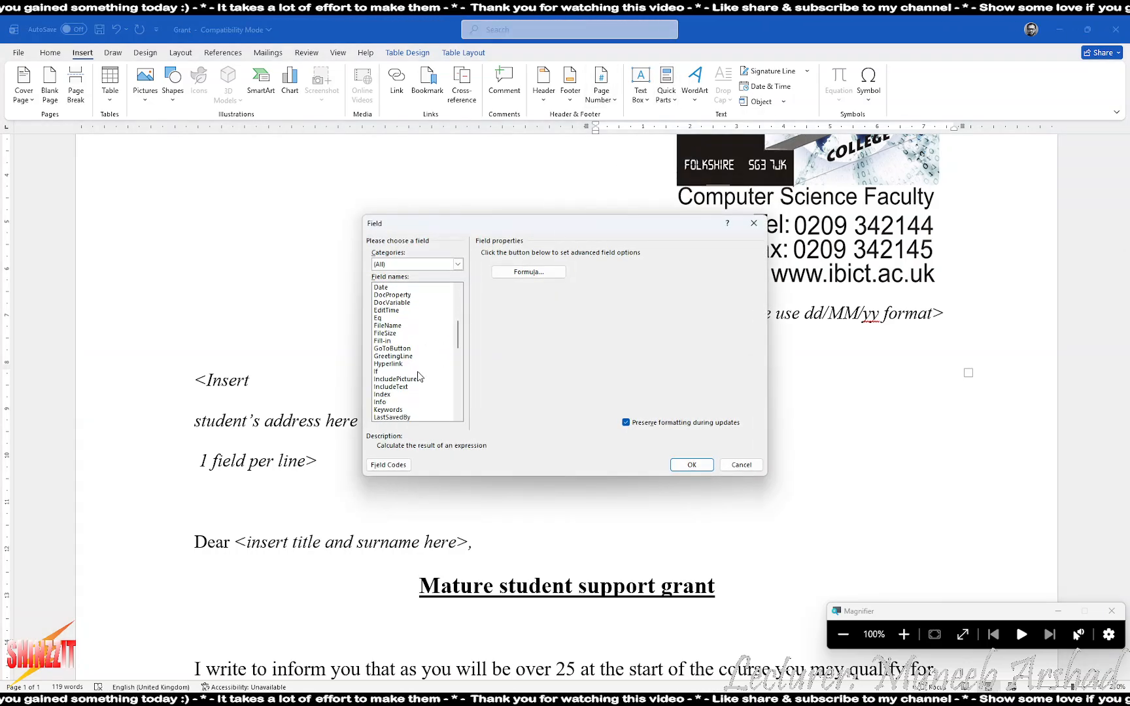
{"action": "left_click", "coordinate": [386, 289]}
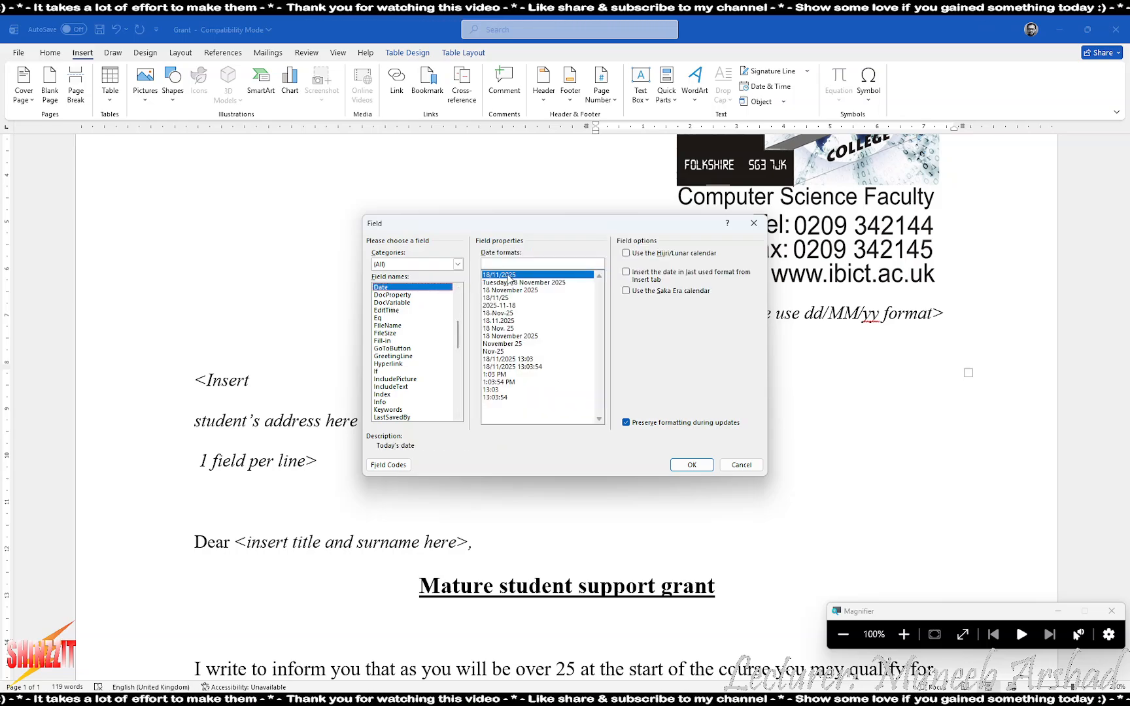
{"action": "left_click_drag", "start_coordinate": [581, 230], "coordinate": [434, 222]}
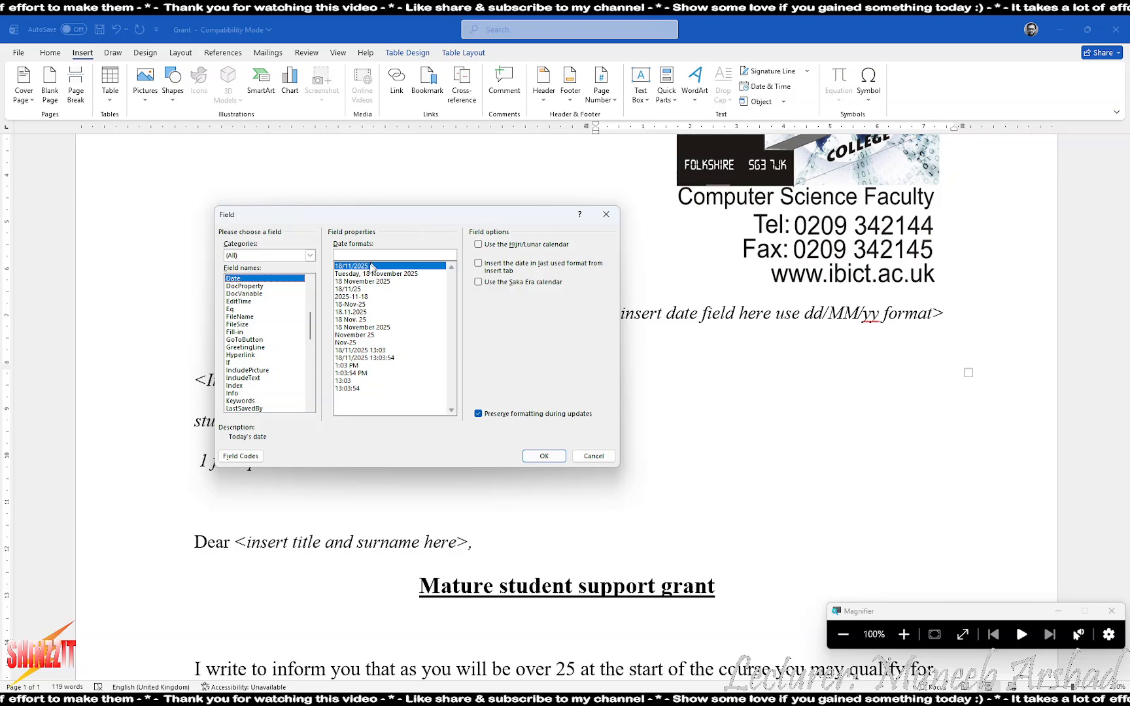
{"action": "left_click", "coordinate": [359, 289]}
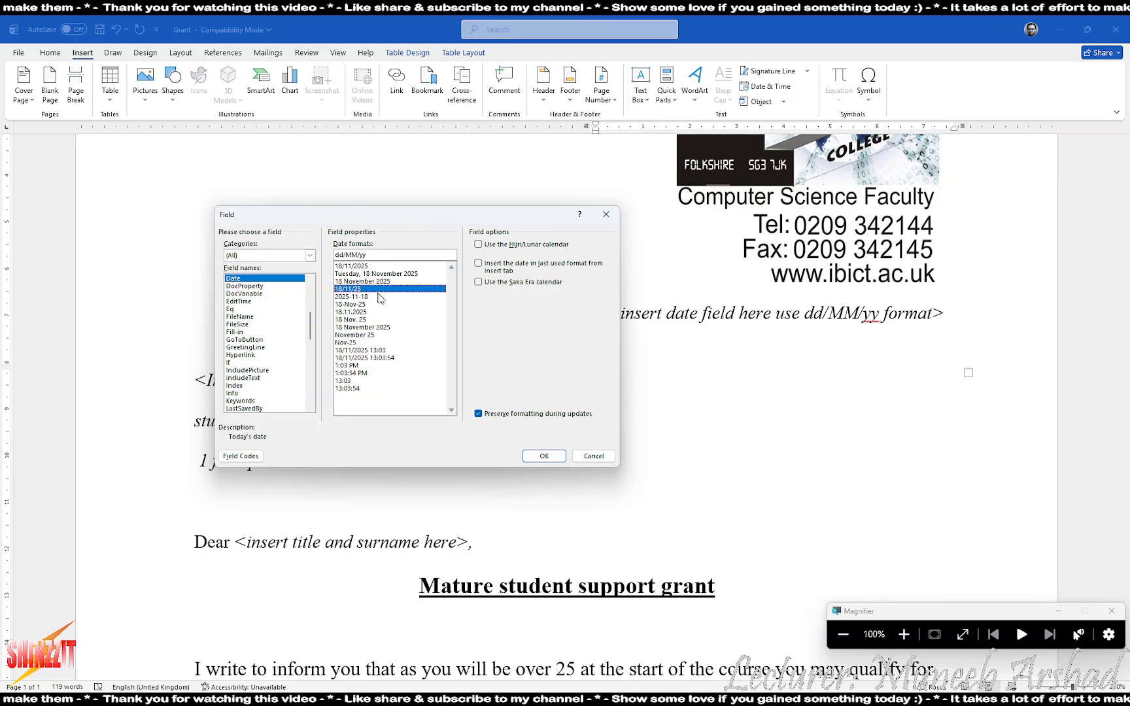
{"action": "left_click", "coordinate": [543, 456]}
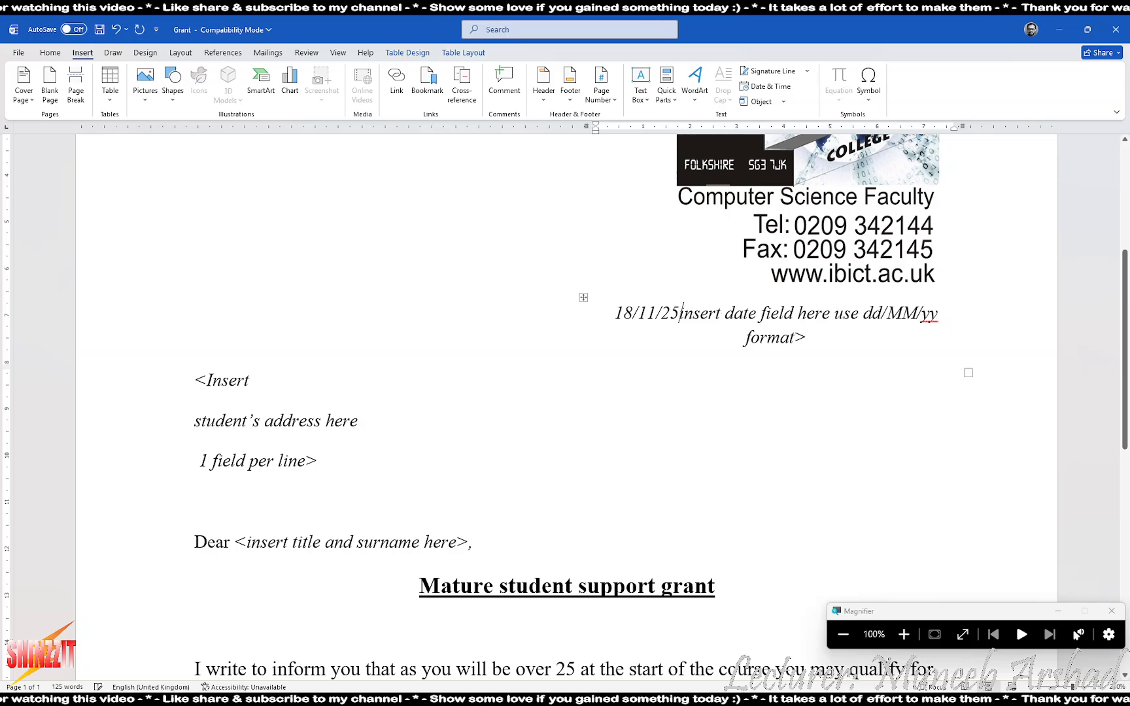
{"action": "key", "text": "Delete"}
{"action": "key", "text": "Delete"}
{"action": "key", "text": "Delete"}
{"action": "key", "text": "Delete"}
{"action": "key", "text": "Delete"}
{"action": "key", "text": "Delete"}
{"action": "key", "text": "Delete"}
{"action": "key", "text": "Delete"}
{"action": "key", "text": "Delete"}
{"action": "key", "text": "Delete"}
{"action": "key", "text": "Delete"}
{"action": "key", "text": "Delete"}
{"action": "key", "text": "Delete"}
{"action": "key", "text": "Delete"}
{"action": "key", "text": "Delete"}
{"action": "key", "text": "Delete"}
{"action": "key", "text": "Delete"}
{"action": "key", "text": "Delete"}
{"action": "key", "text": "Delete"}
{"action": "key", "text": "Delete"}
{"action": "key", "text": "Delete"}
{"action": "key", "text": "Delete"}
{"action": "key", "text": "Delete"}
{"action": "key", "text": "Delete"}
{"action": "key", "text": "Delete"}
{"action": "key", "text": "Delete"}
{"action": "key", "text": "Delete"}
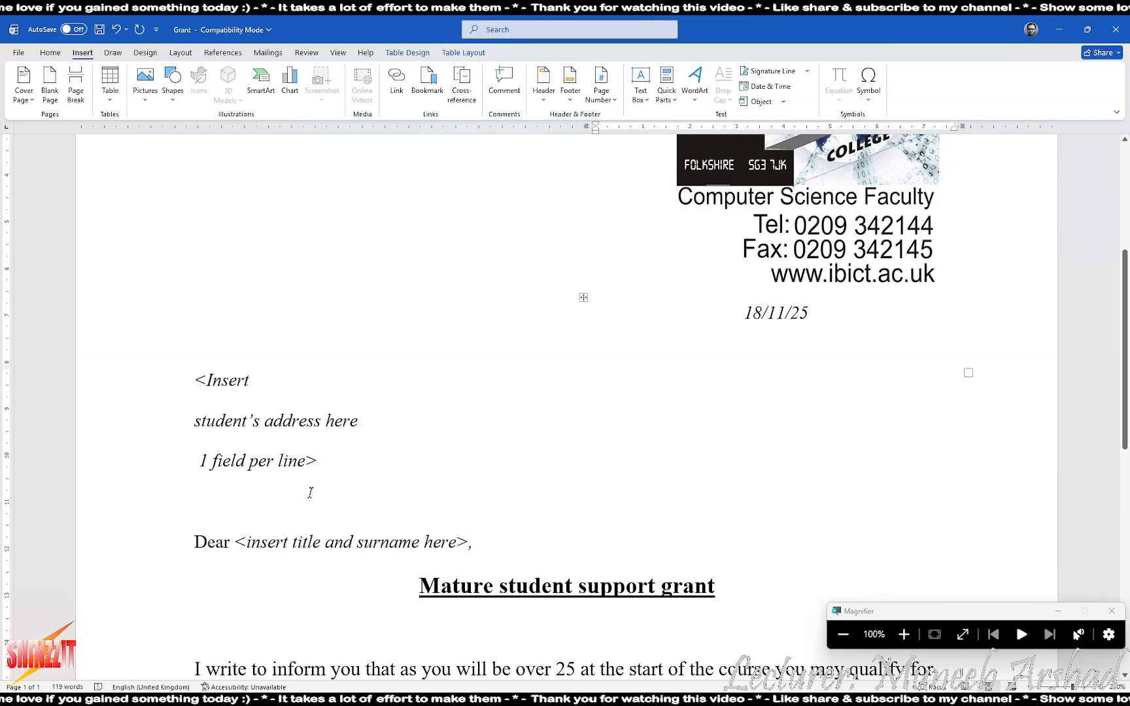
Insert the «Address» merge field on its own line at the address placeholder
{"action": "left_click_drag", "start_coordinate": [324, 484], "coordinate": [160, 384]}
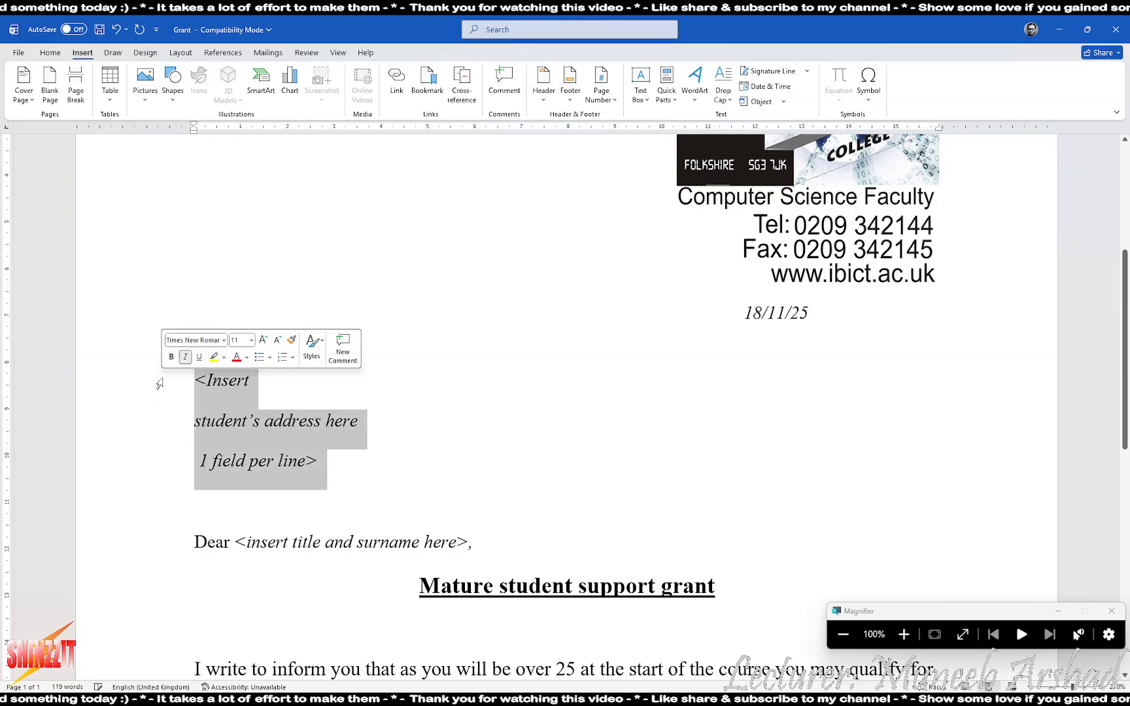
{"action": "left_click", "coordinate": [206, 385]}
{"action": "left_click", "coordinate": [197, 383]}
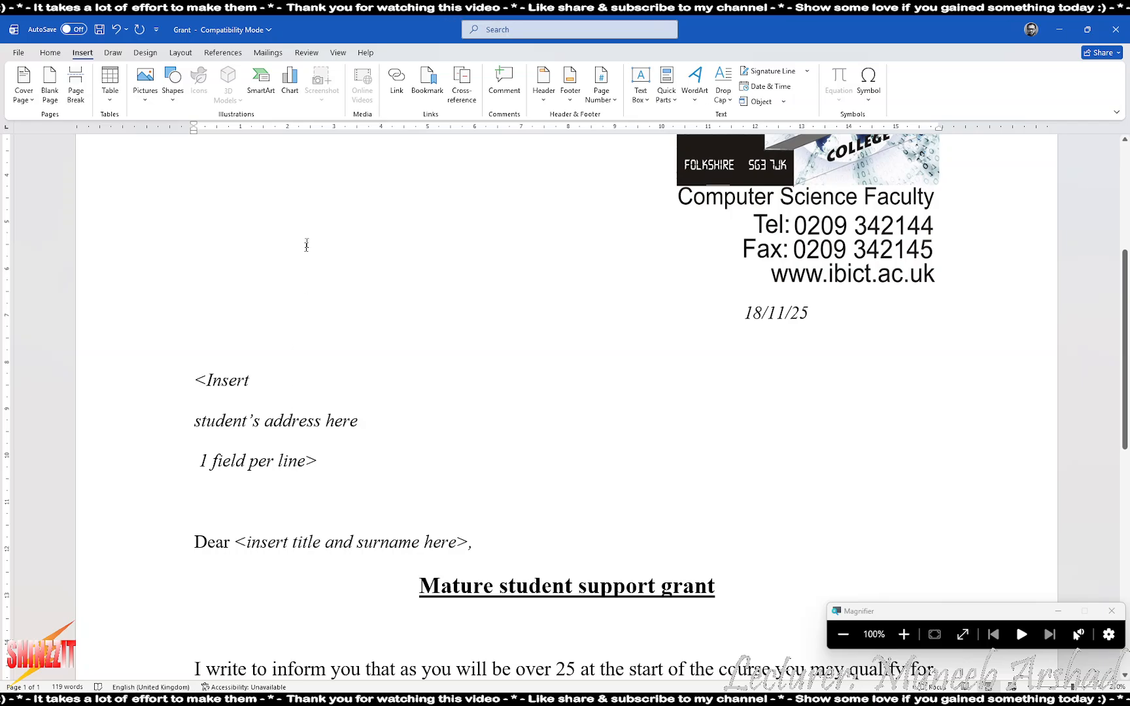
{"action": "left_click", "coordinate": [267, 54]}
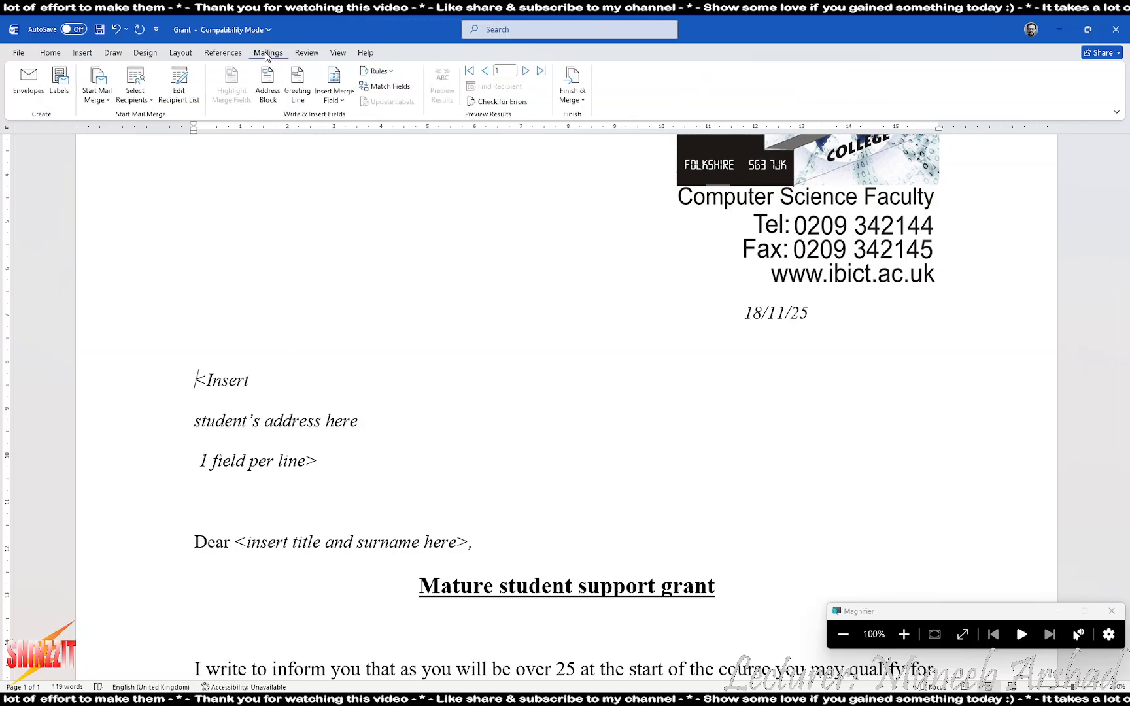
{"action": "left_click", "coordinate": [344, 101]}
{"action": "left_click", "coordinate": [348, 178]}
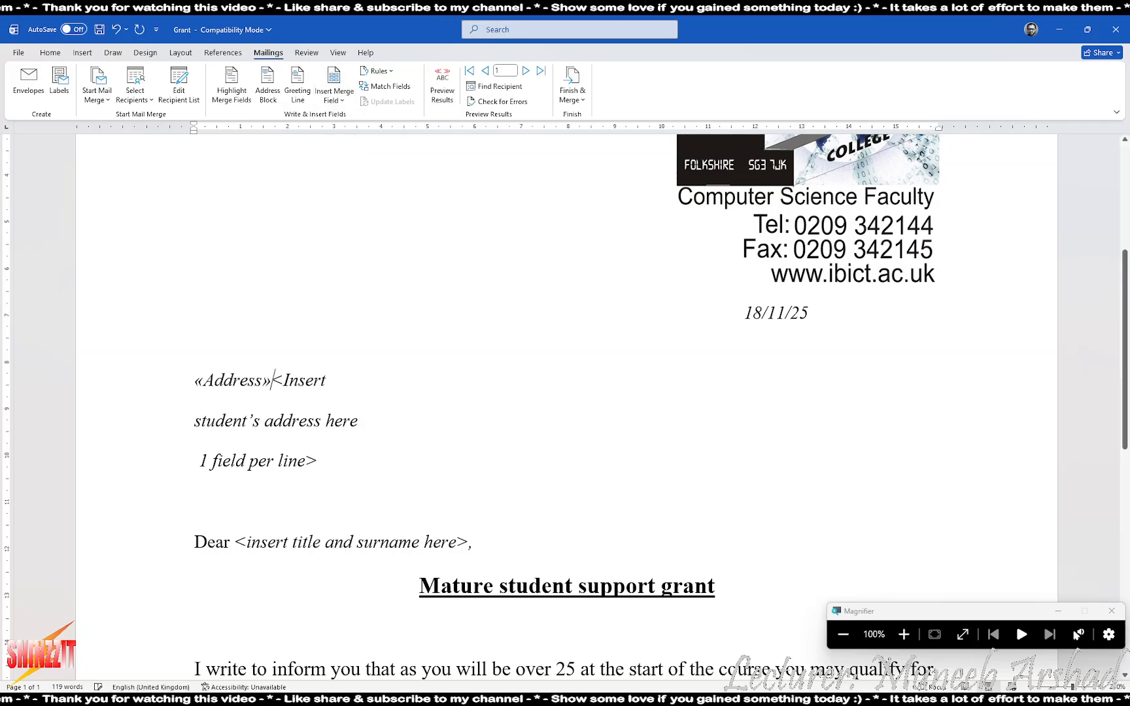
{"action": "key", "text": "Return"}
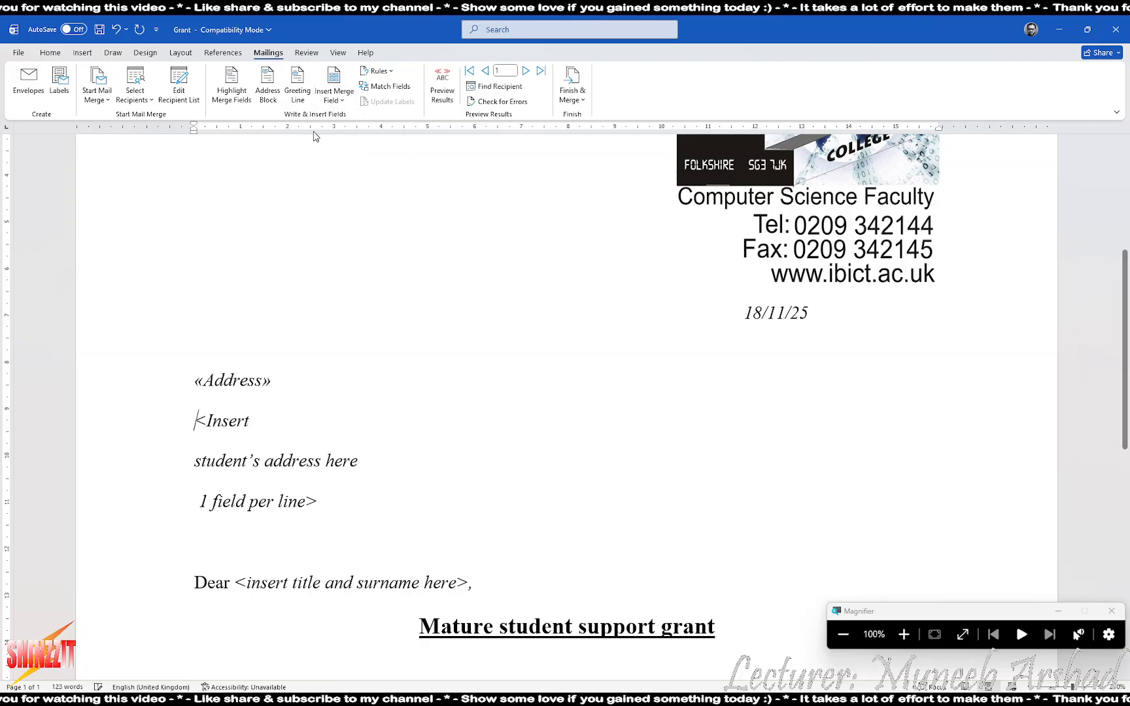
Add «Address2», «Address3» and «Address4» merge fields, each on its own line
{"action": "left_click", "coordinate": [330, 101]}
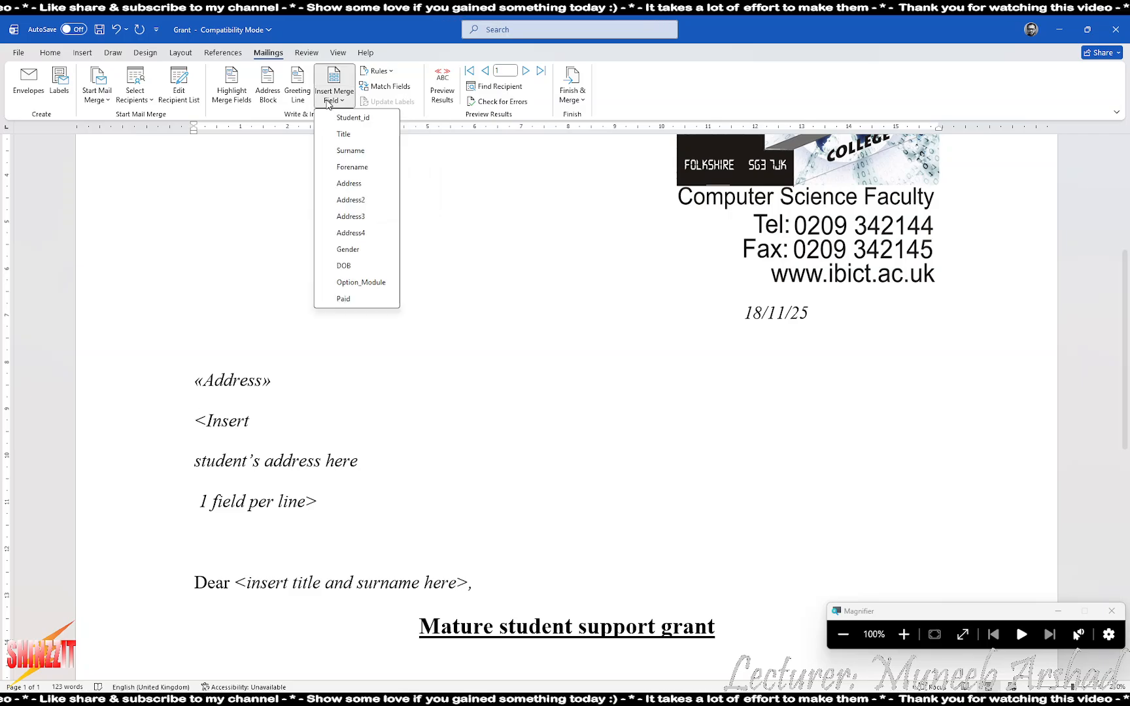
{"action": "left_click", "coordinate": [346, 201]}
{"action": "key", "text": "Return"}
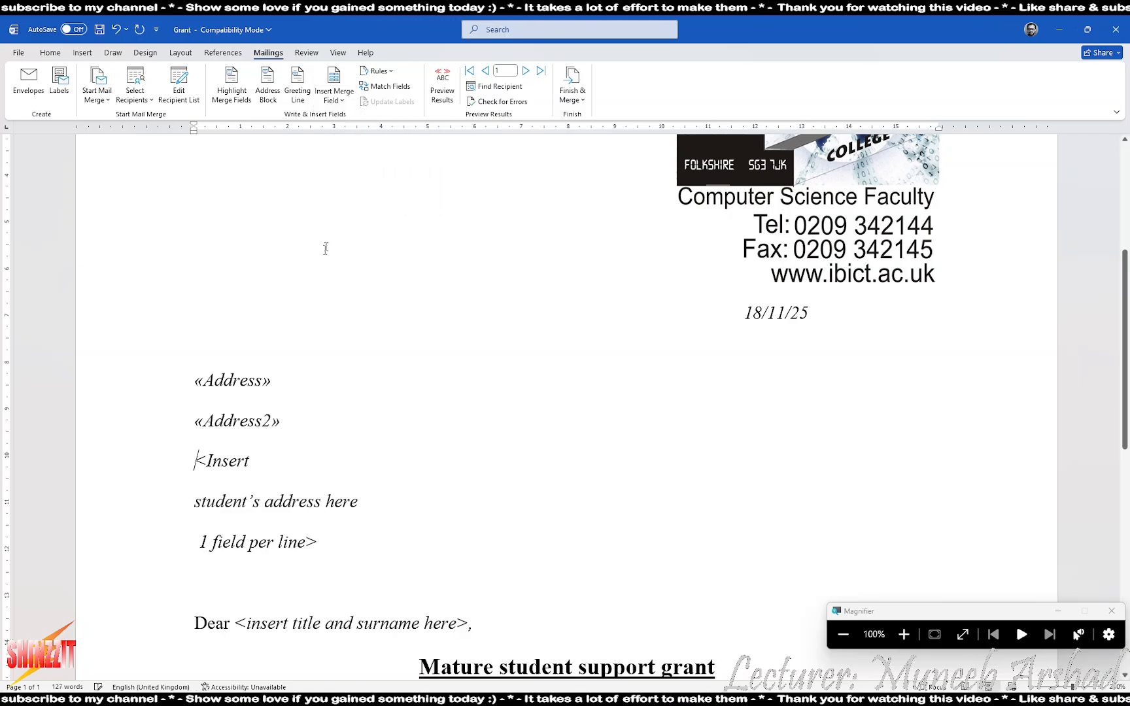
{"action": "left_click", "coordinate": [330, 102]}
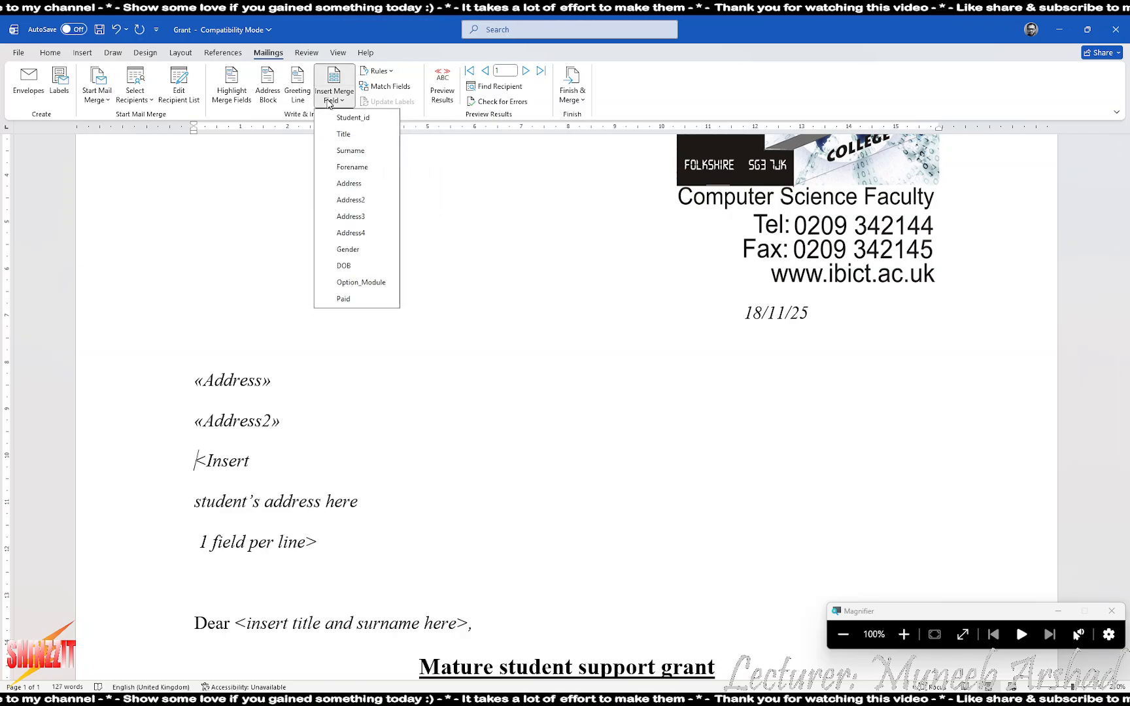
{"action": "left_click", "coordinate": [350, 216]}
{"action": "key", "text": "Return"}
{"action": "left_click", "coordinate": [331, 101]}
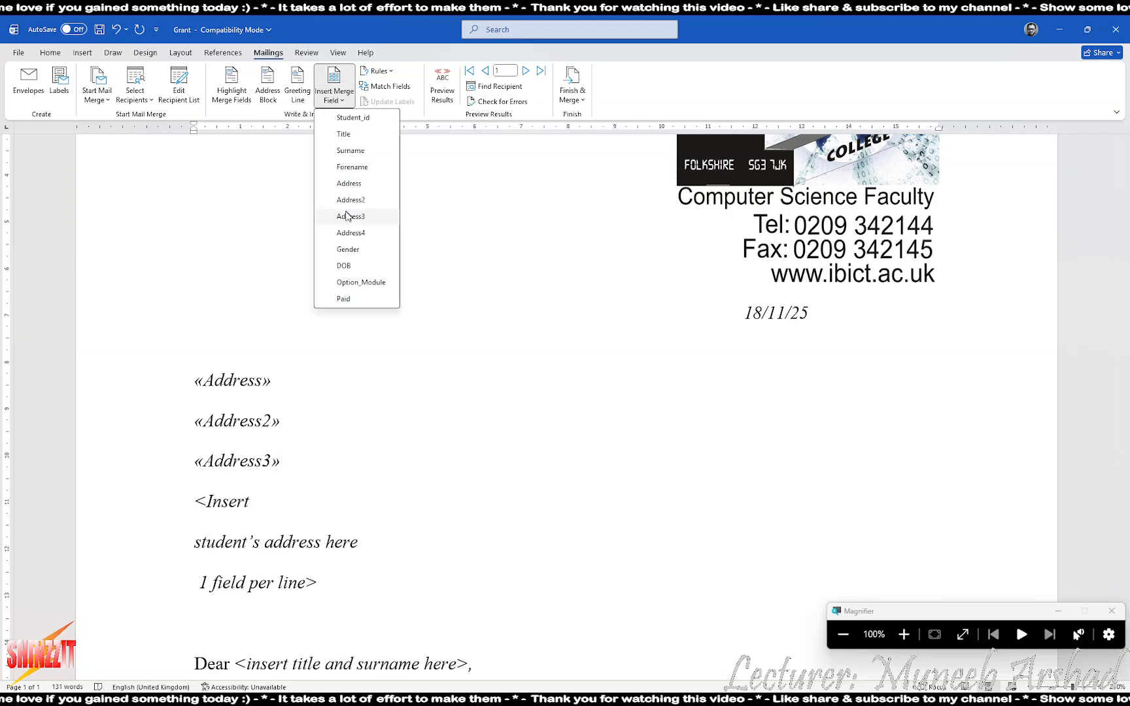
{"action": "left_click", "coordinate": [350, 231]}
{"action": "key", "text": "Return"}
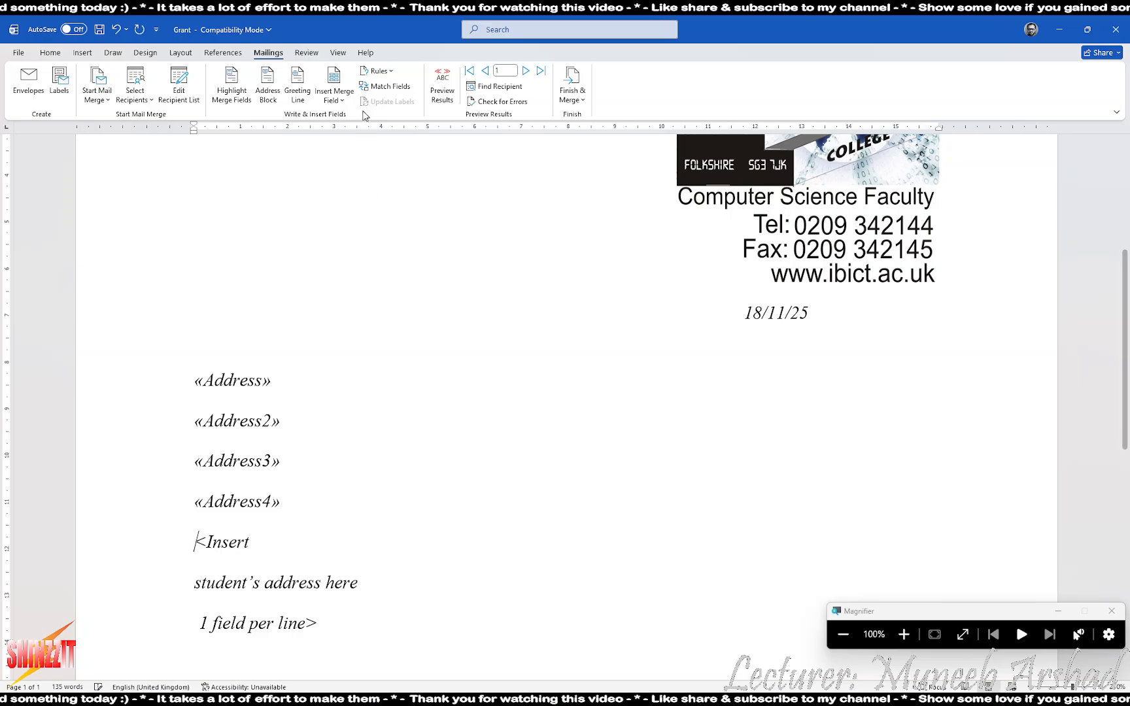
{"action": "left_click", "coordinate": [334, 97]}
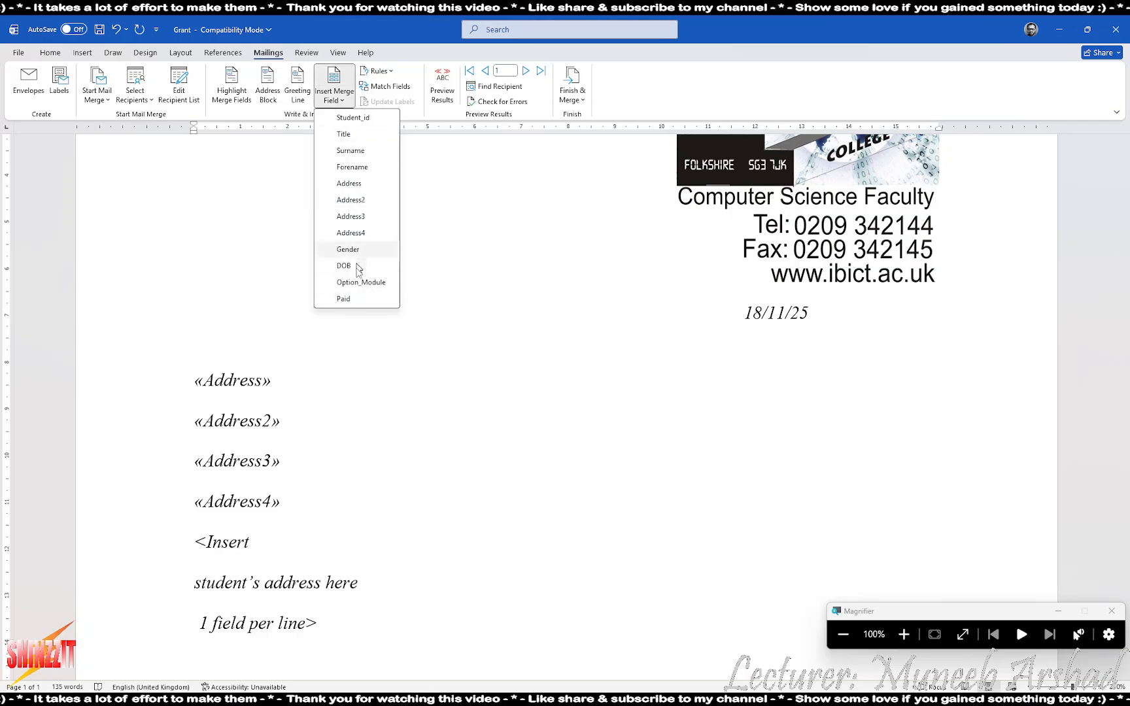
{"action": "left_click", "coordinate": [261, 527]}
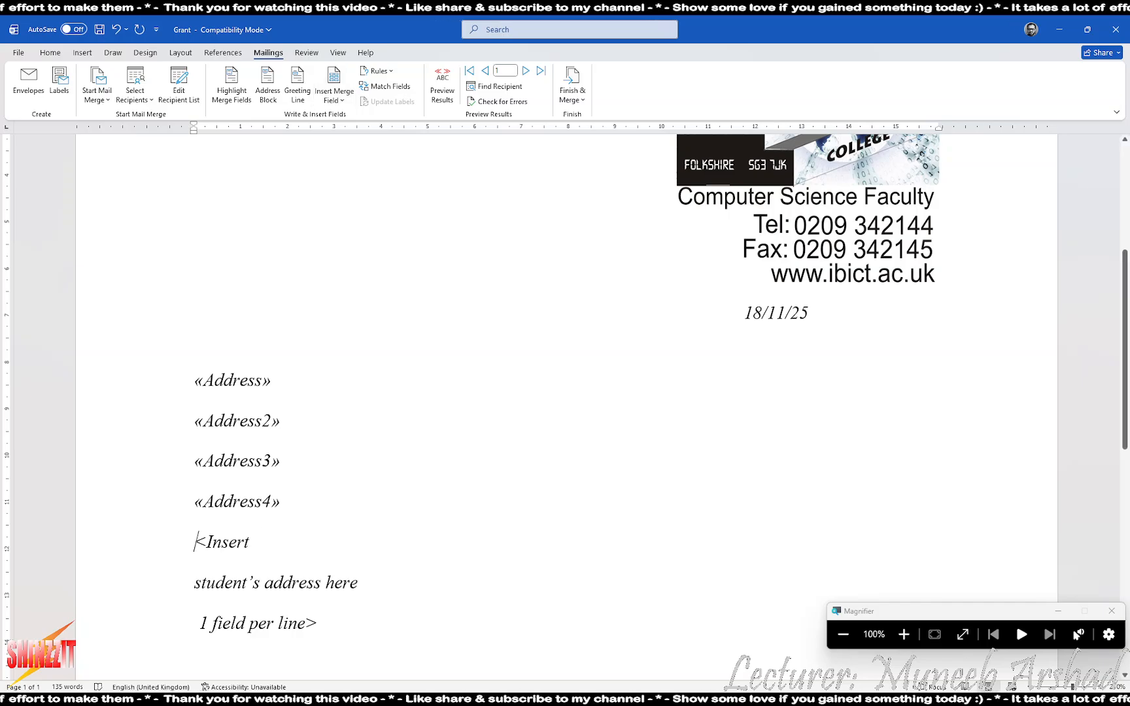
Delete the leftover address placeholder and instruction lines
{"action": "left_click_drag", "start_coordinate": [330, 624], "coordinate": [193, 550]}
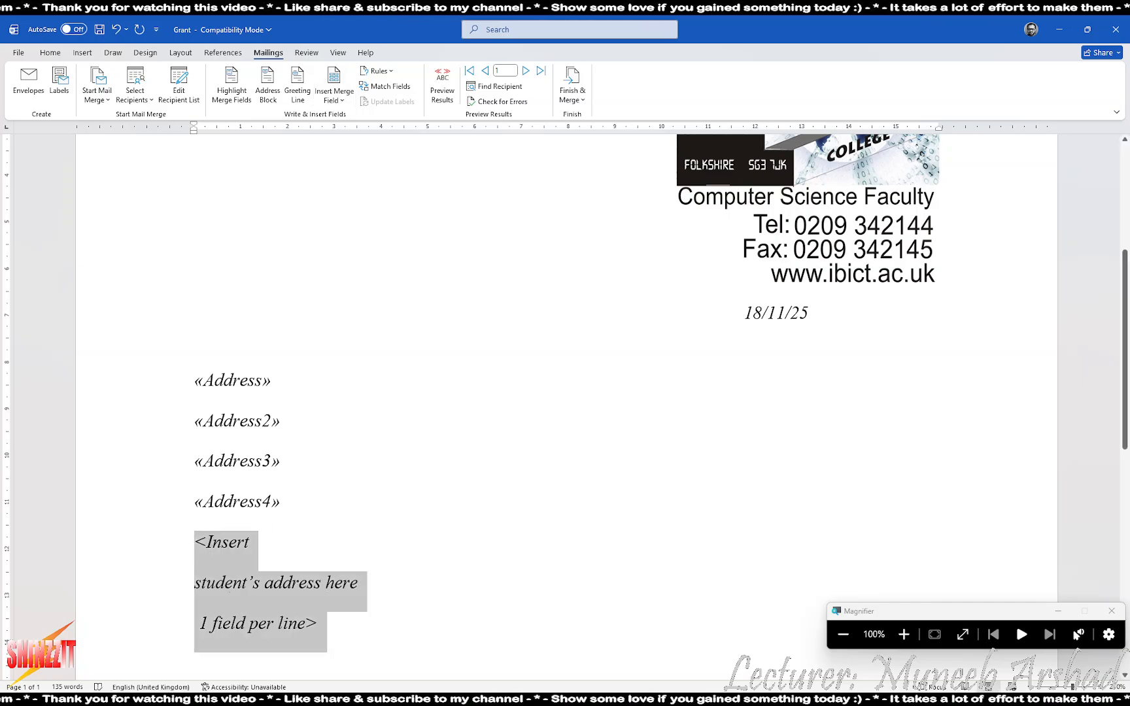
{"action": "left_click", "coordinate": [182, 550]}
{"action": "key", "text": "Delete"}
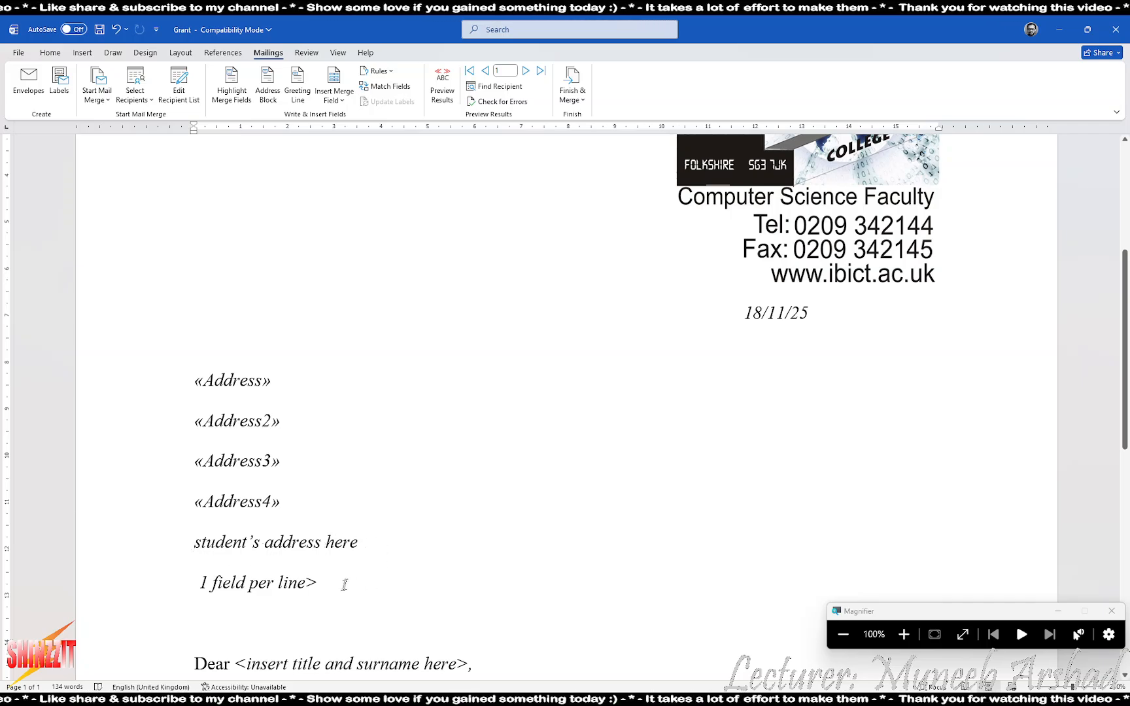
{"action": "left_click_drag", "start_coordinate": [345, 584], "coordinate": [196, 543]}
{"action": "key", "text": "Delete"}
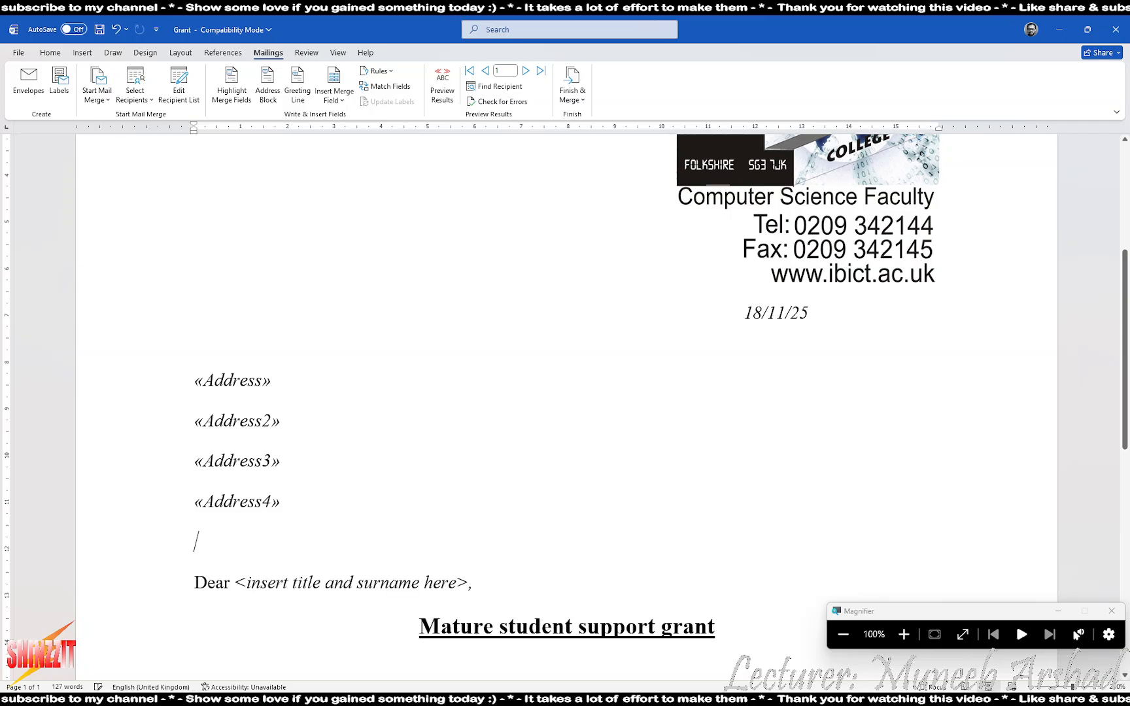
{"action": "scroll", "coordinate": [331, 527], "scroll_direction": "down", "scroll_amount": 3}
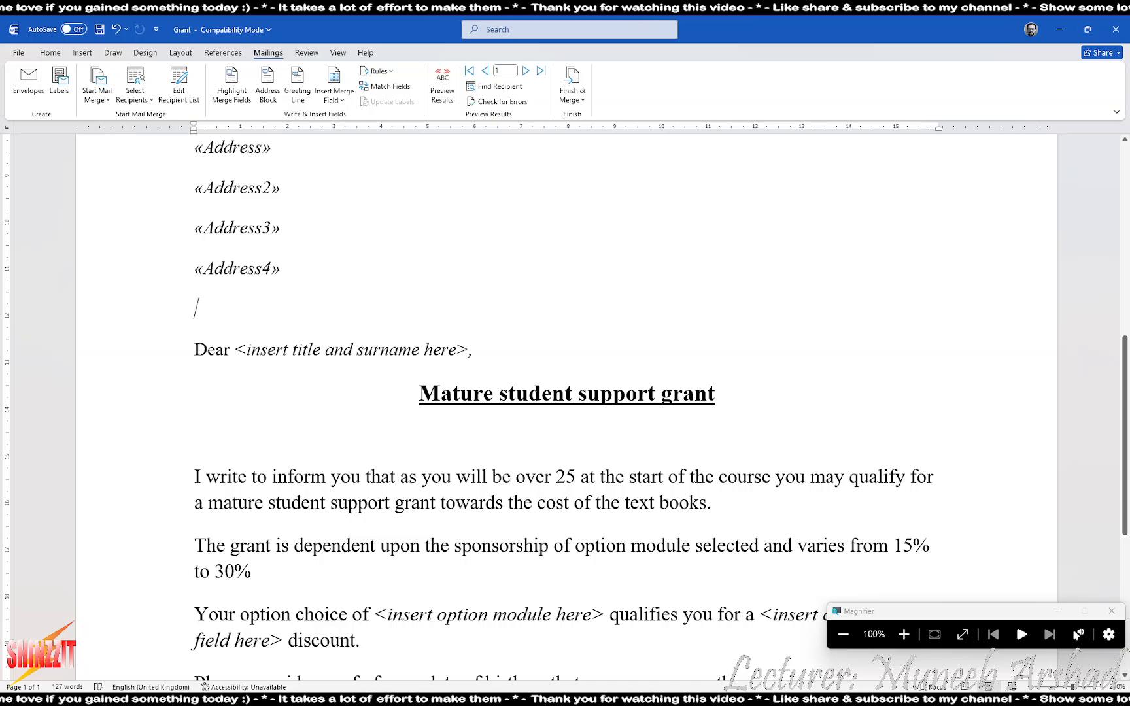
Greet the student as 'Dear «Title» «Surname»' and delete the name placeholder
{"action": "left_click", "coordinate": [334, 97]}
{"action": "left_click", "coordinate": [337, 134]}
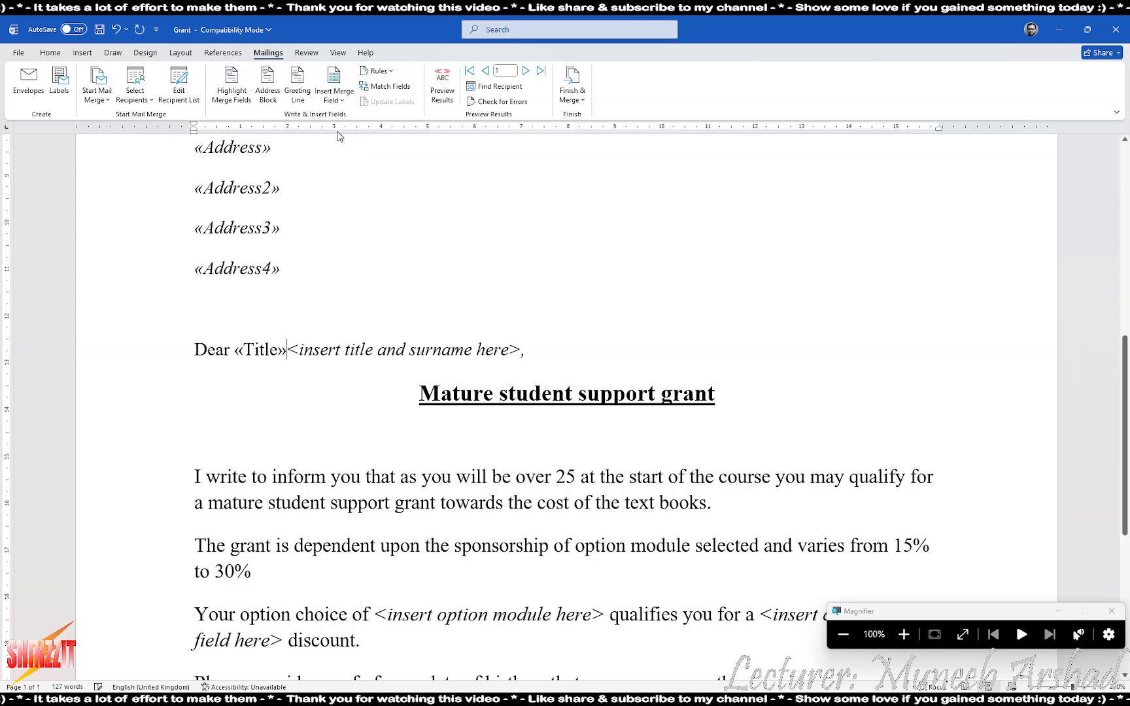
{"action": "left_click", "coordinate": [334, 97]}
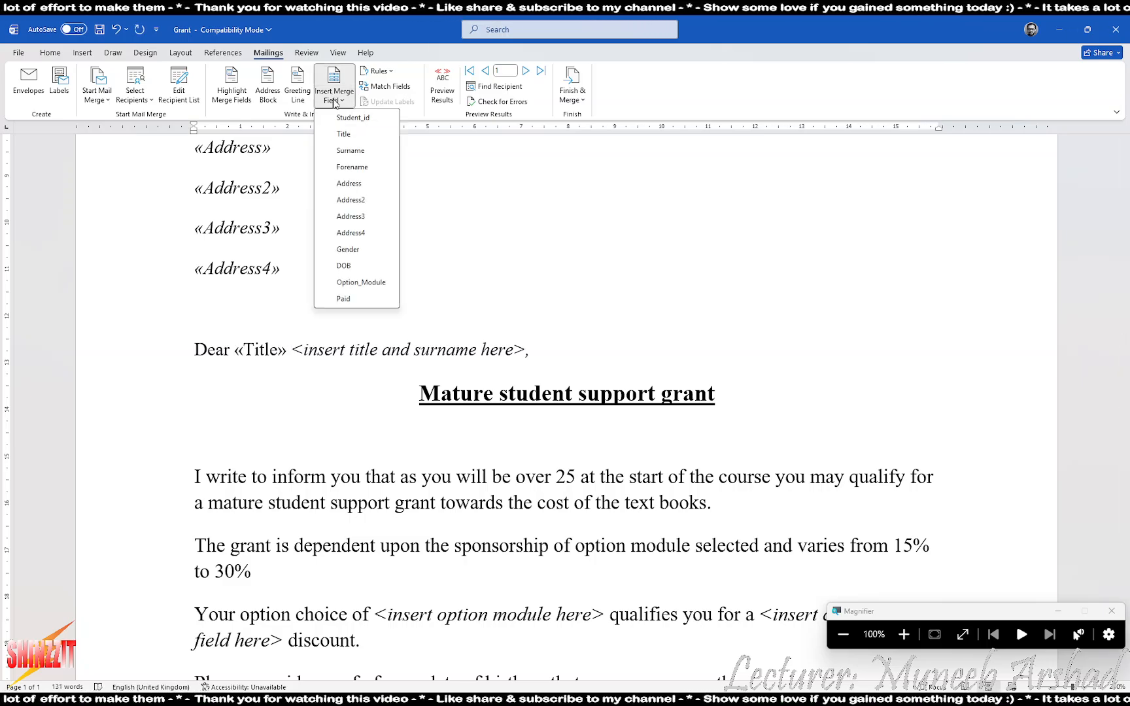
{"action": "left_click", "coordinate": [350, 149]}
{"action": "key", "text": "Delete"}
{"action": "key", "text": "Delete"}
{"action": "key", "text": "Delete"}
{"action": "key", "text": "Delete"}
{"action": "key", "text": "Delete"}
{"action": "key", "text": "Delete"}
{"action": "key", "text": "Delete"}
{"action": "key", "text": "Delete"}
{"action": "key", "text": "Delete"}
{"action": "key", "text": "Delete"}
{"action": "key", "text": "Delete"}
{"action": "key", "text": "Delete"}
{"action": "key", "text": "Delete"}
{"action": "key", "text": "Delete"}
{"action": "key", "text": "Delete"}
{"action": "key", "text": "Delete"}
{"action": "key", "text": "Delete"}
{"action": "key", "text": "Delete"}
{"action": "key", "text": "Delete"}
{"action": "key", "text": "Delete"}
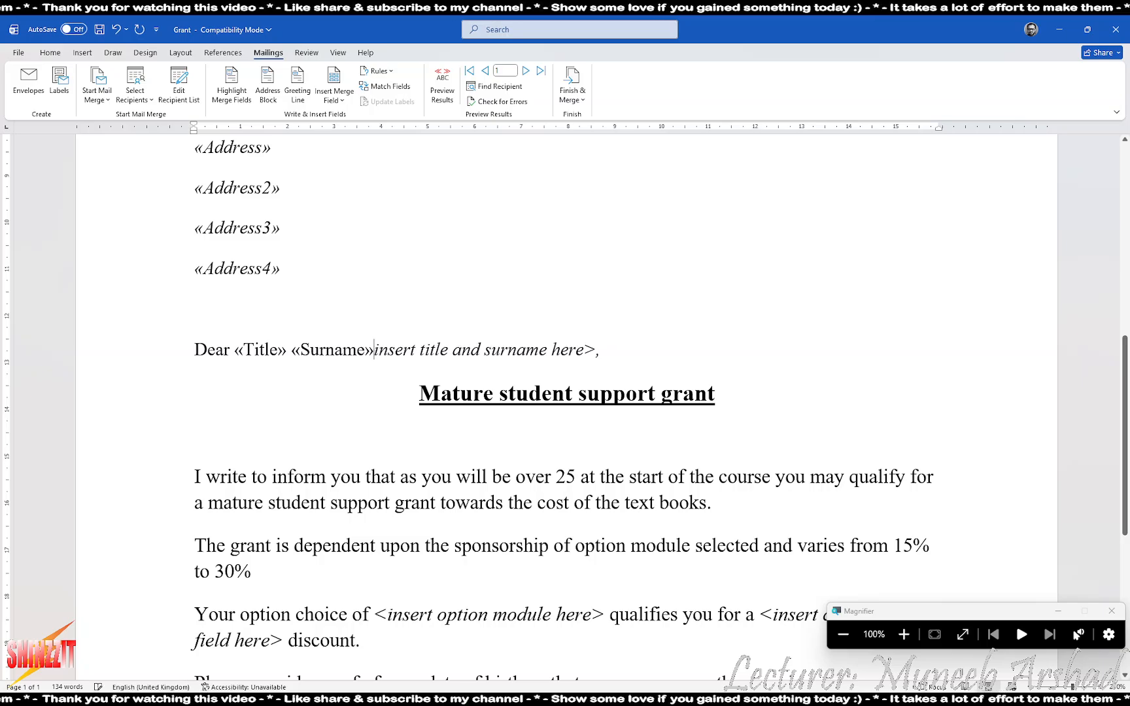
{"action": "key", "text": "Delete"}
{"action": "key", "text": "Delete"}
{"action": "key", "text": "Delete"}
{"action": "key", "text": "Delete"}
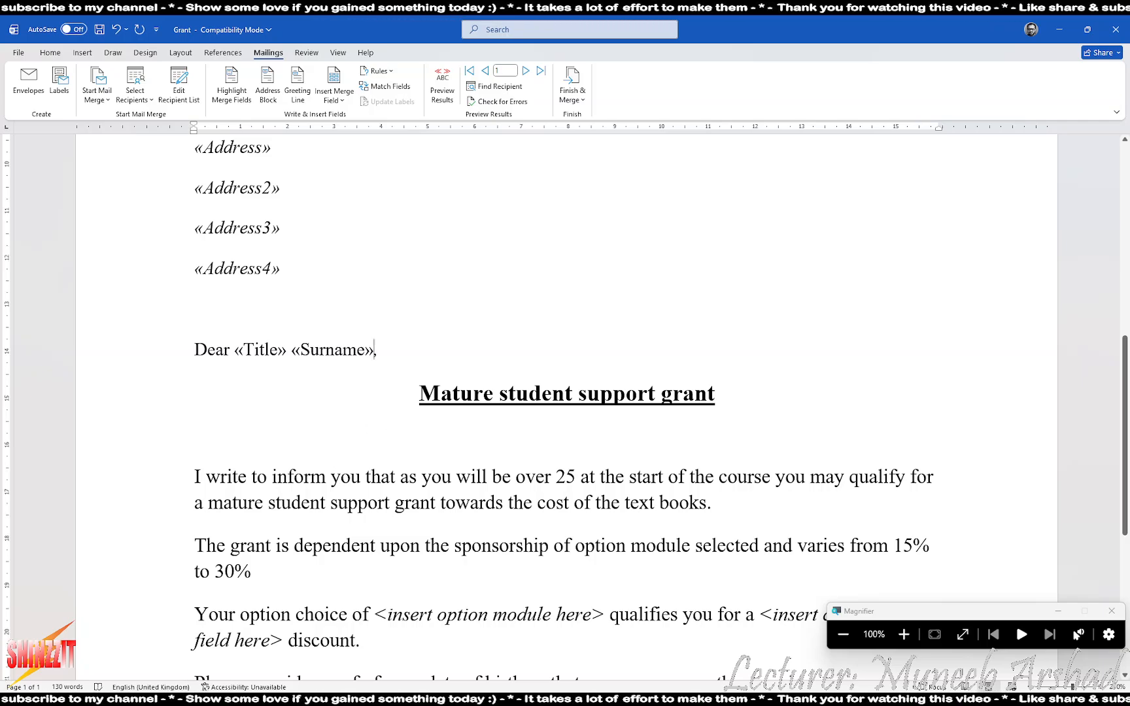
Replace '<insert option module here>' with the «Option_Module» merge field
{"action": "scroll", "coordinate": [566, 393], "scroll_direction": "down", "scroll_amount": 3}
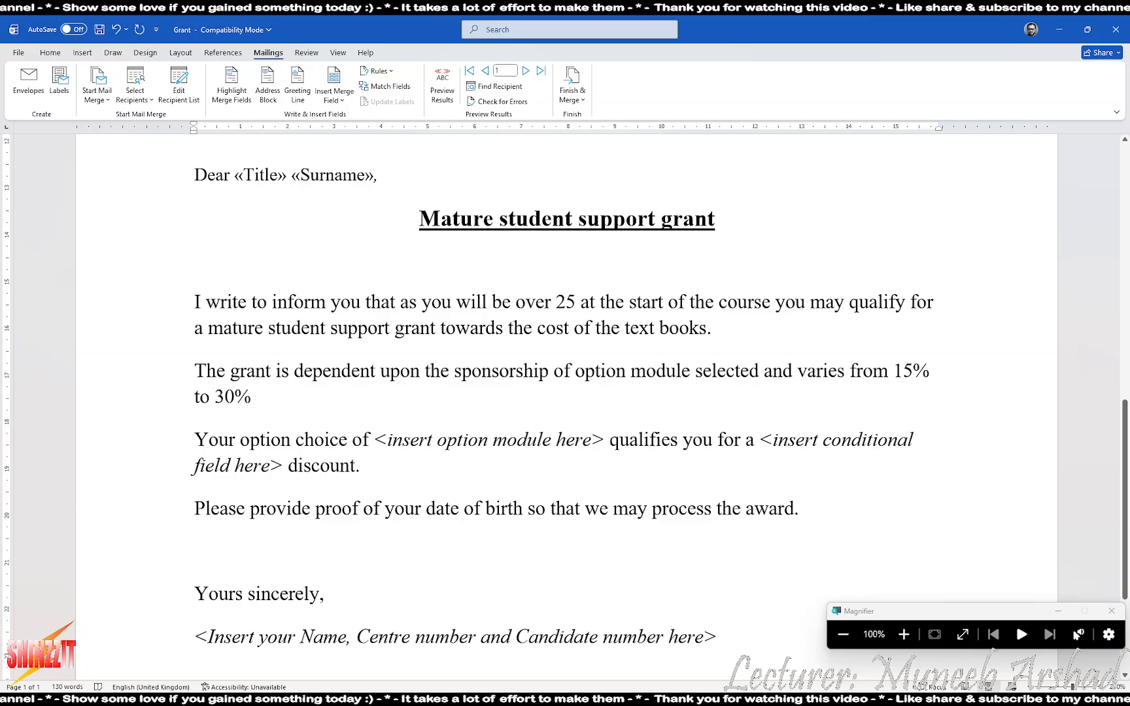
{"action": "scroll", "coordinate": [381, 396], "scroll_direction": "down", "scroll_amount": 1}
{"action": "left_click_drag", "start_coordinate": [374, 386], "coordinate": [605, 385]}
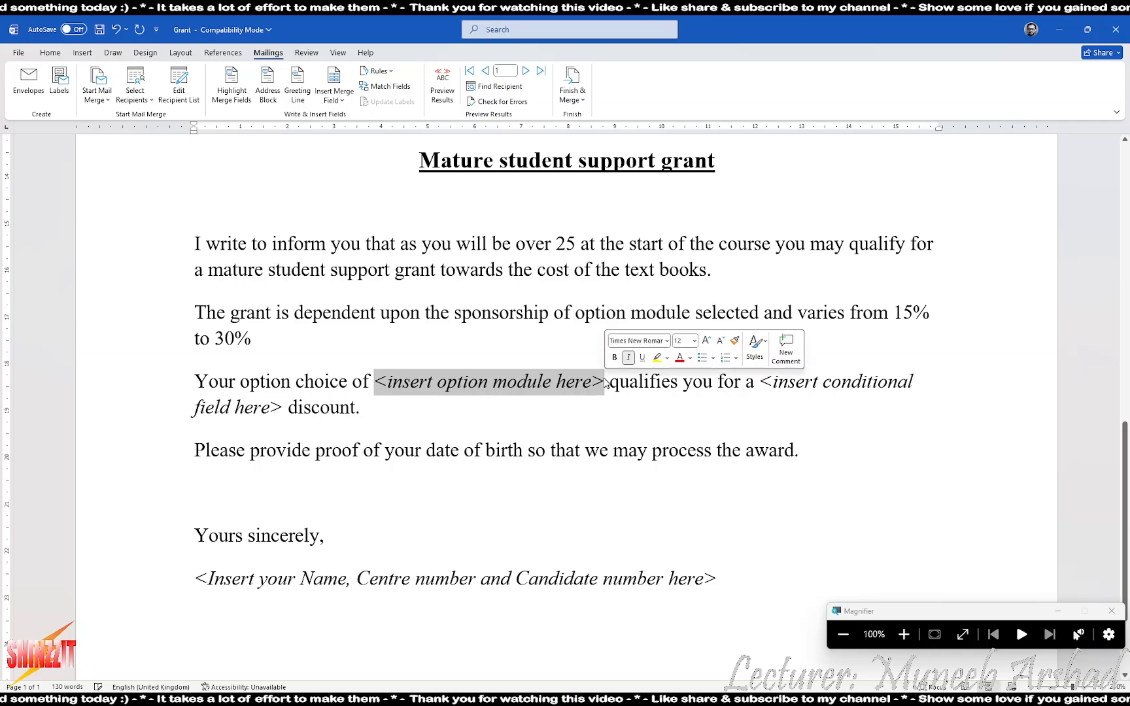
{"action": "left_click", "coordinate": [343, 100]}
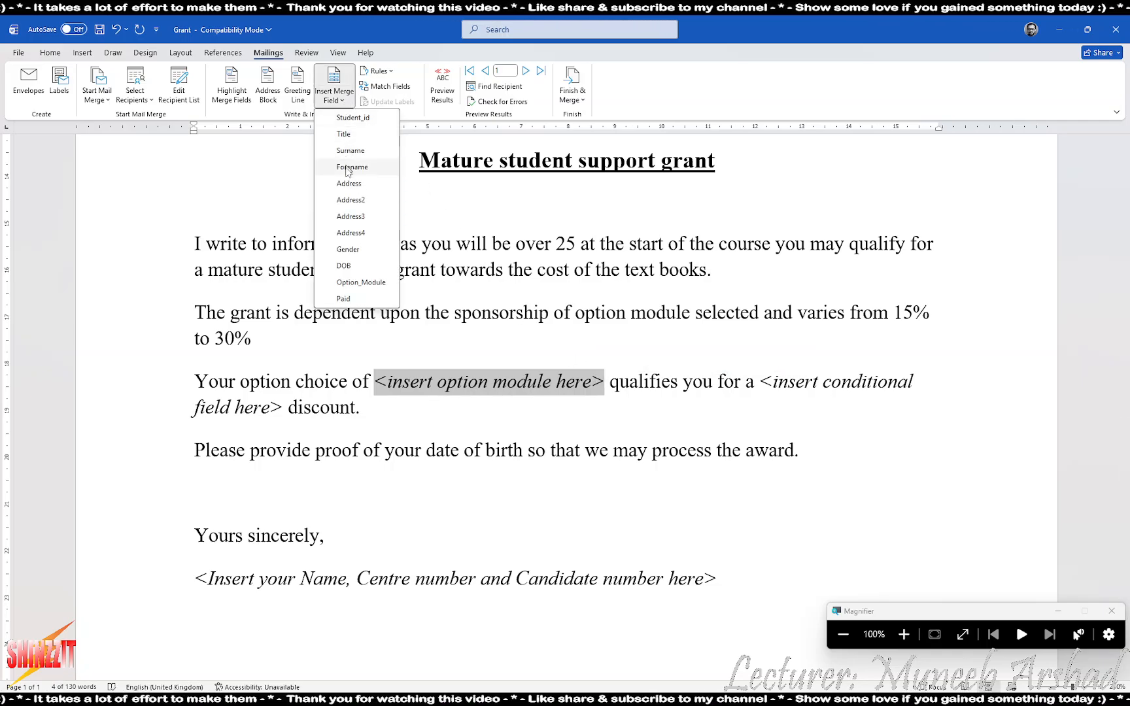
{"action": "left_click", "coordinate": [361, 283]}
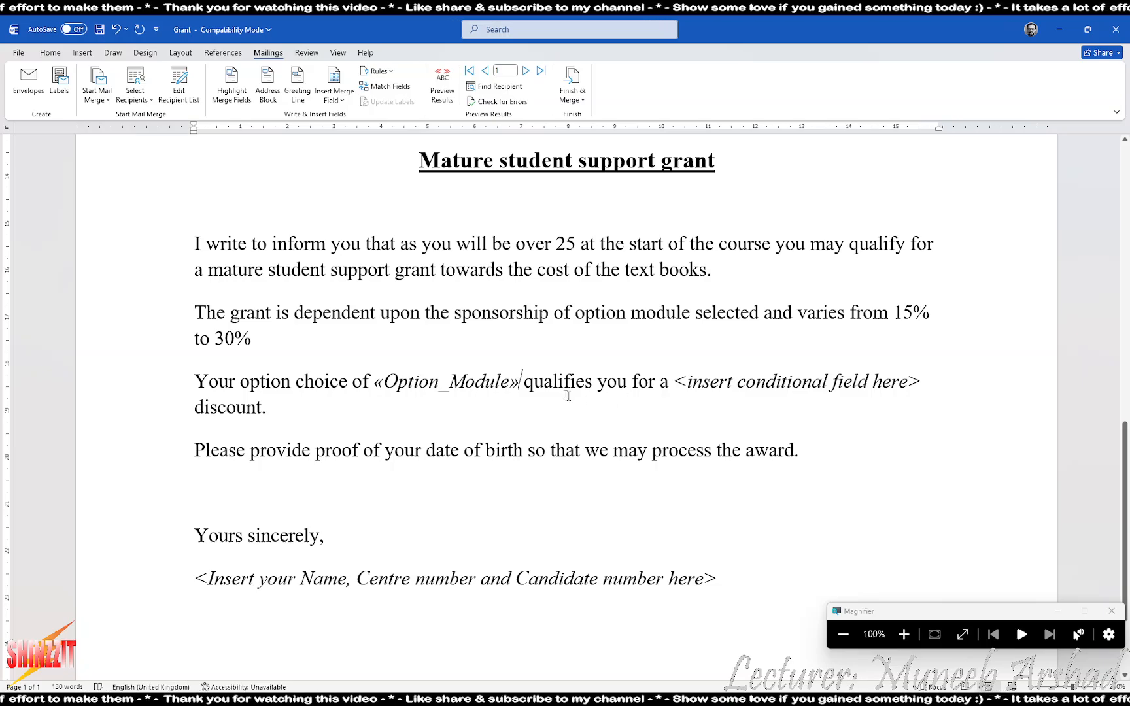
{"action": "left_click_drag", "start_coordinate": [674, 382], "coordinate": [926, 384]}
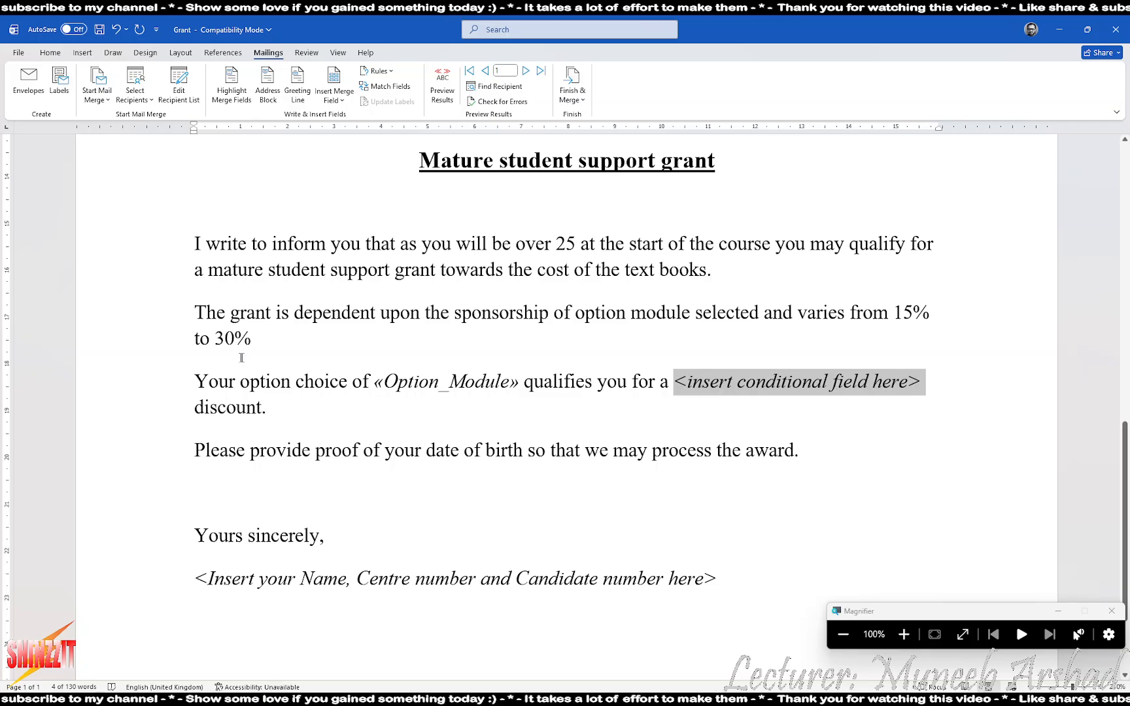
After checking the task sheet, put the cursor before the discount placeholder and open Mailings > Rules
{"action": "key", "text": "alt+Tab"}
{"action": "key", "text": "alt+Tab"}
{"action": "key", "text": "alt+Tab"}
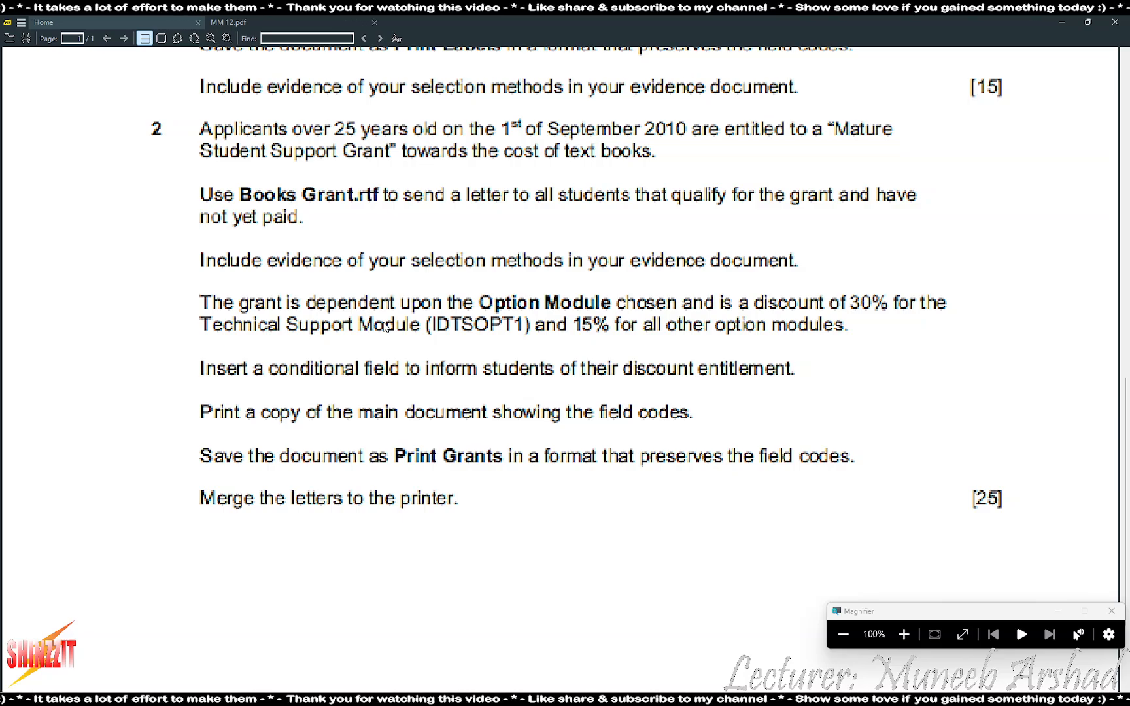
{"action": "key", "text": "alt+Tab"}
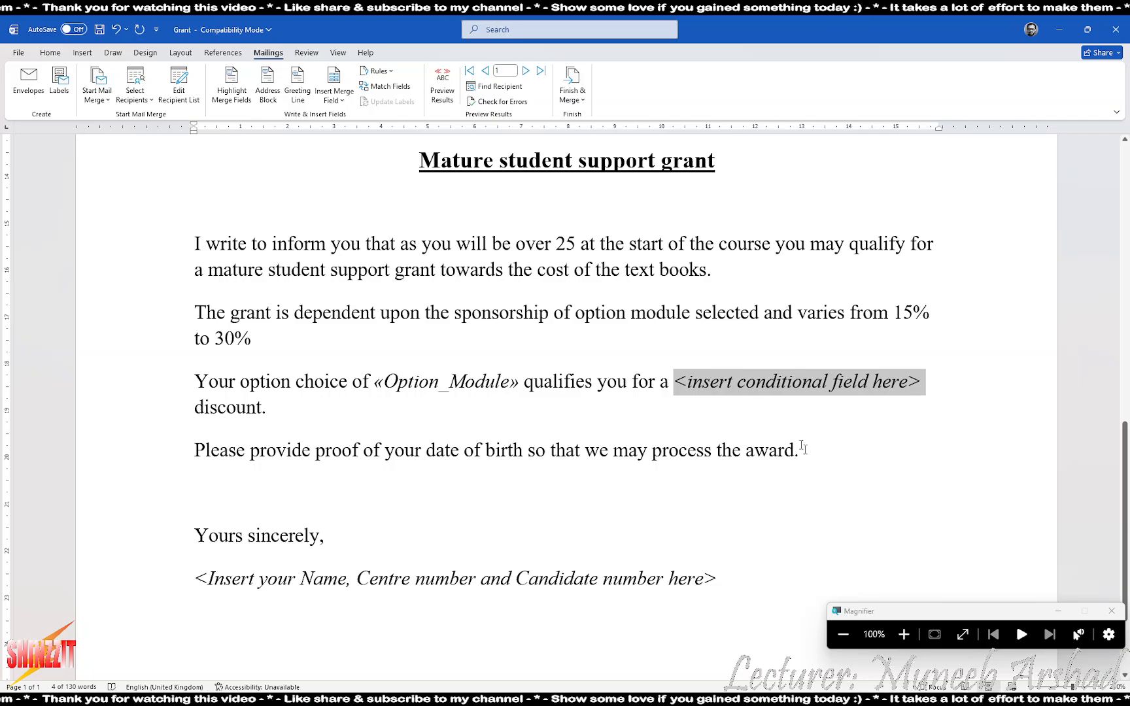
{"action": "left_click", "coordinate": [904, 634]}
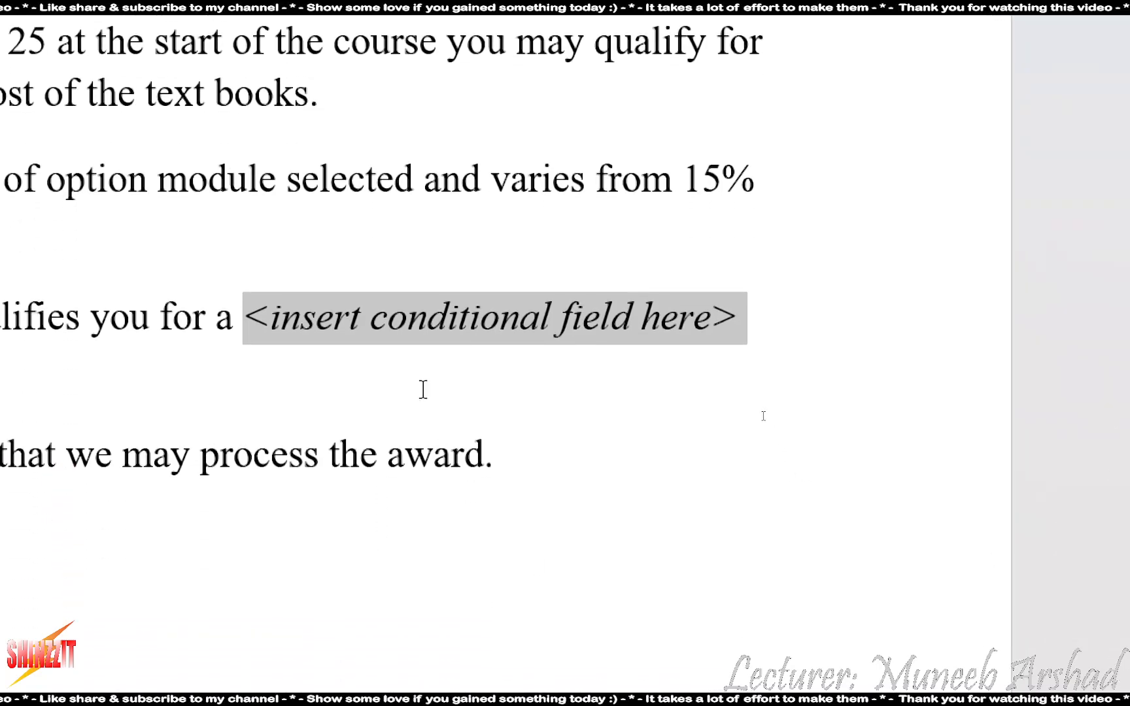
{"action": "left_click", "coordinate": [273, 364]}
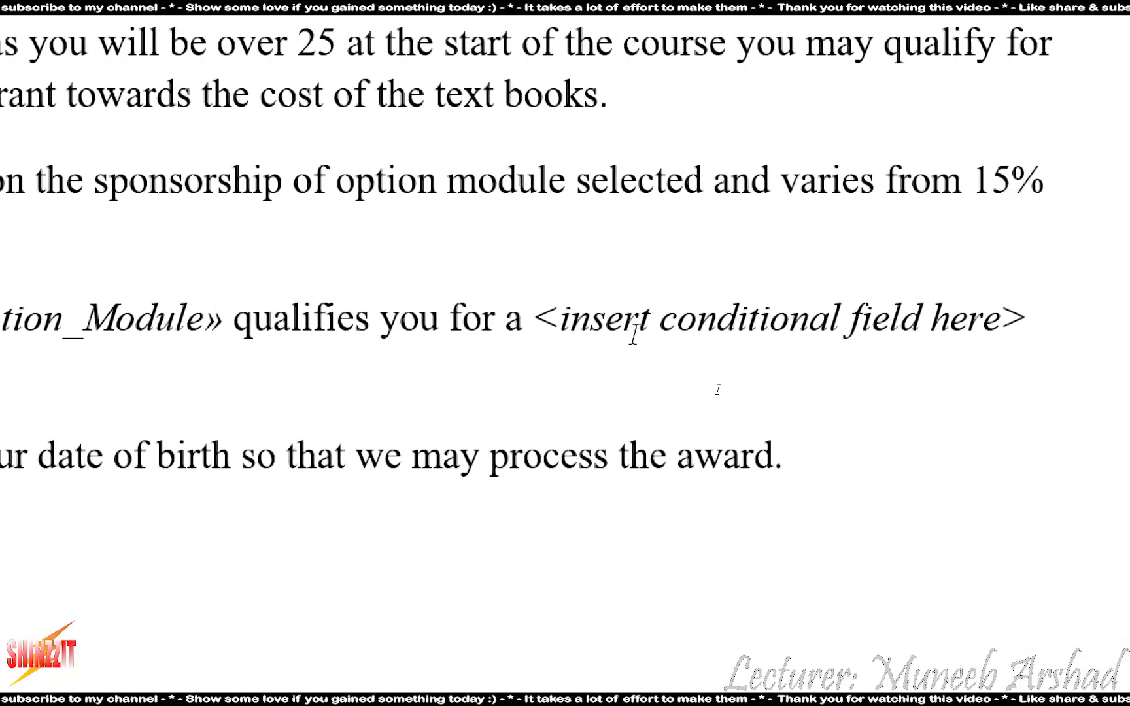
{"action": "left_click", "coordinate": [536, 318]}
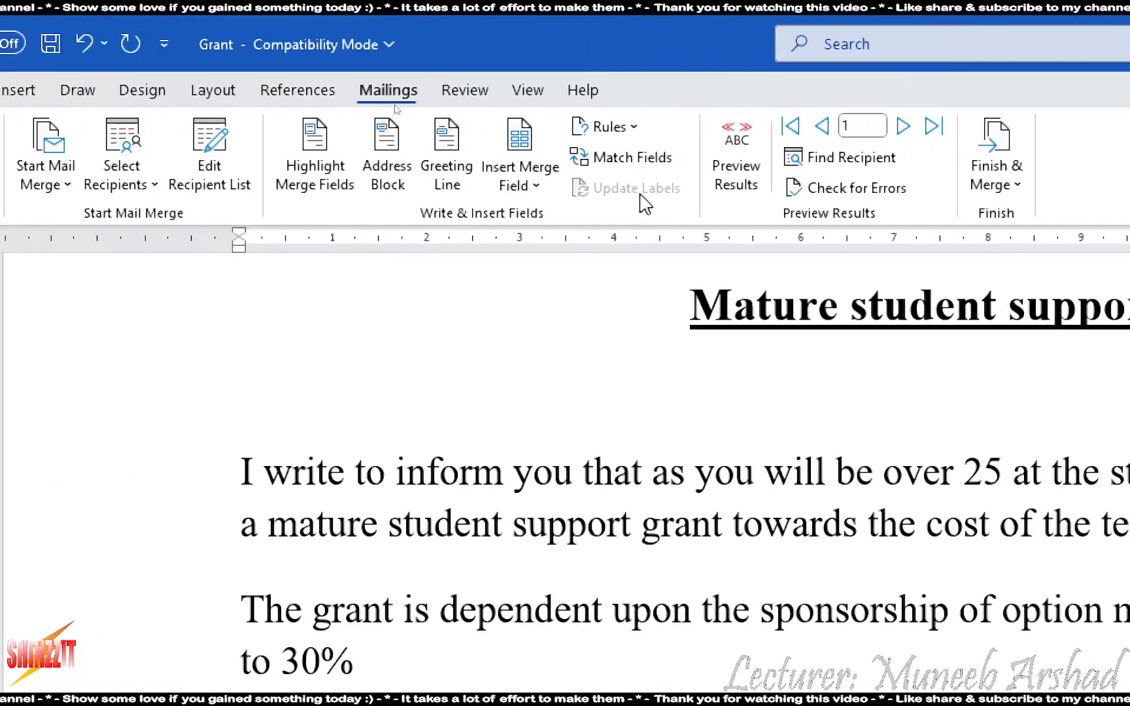
{"action": "left_click", "coordinate": [601, 125]}
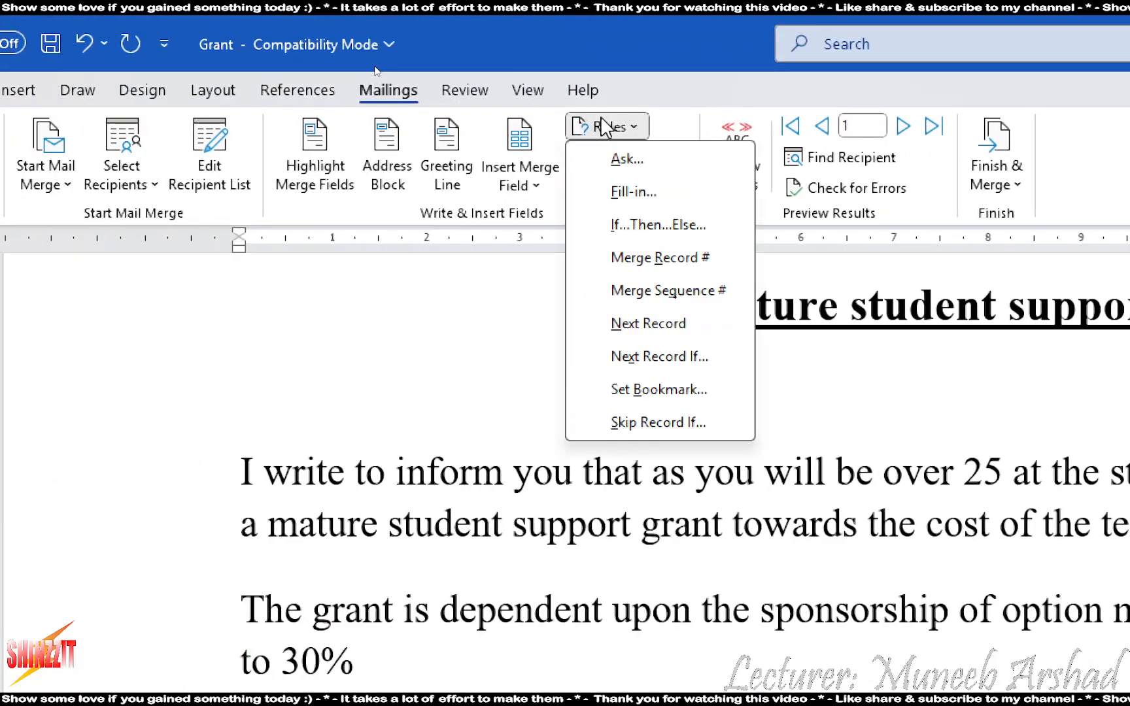
Start an If…Then…Else rule testing the Option_Module field, checking the exam paper for details
{"action": "left_click", "coordinate": [638, 226]}
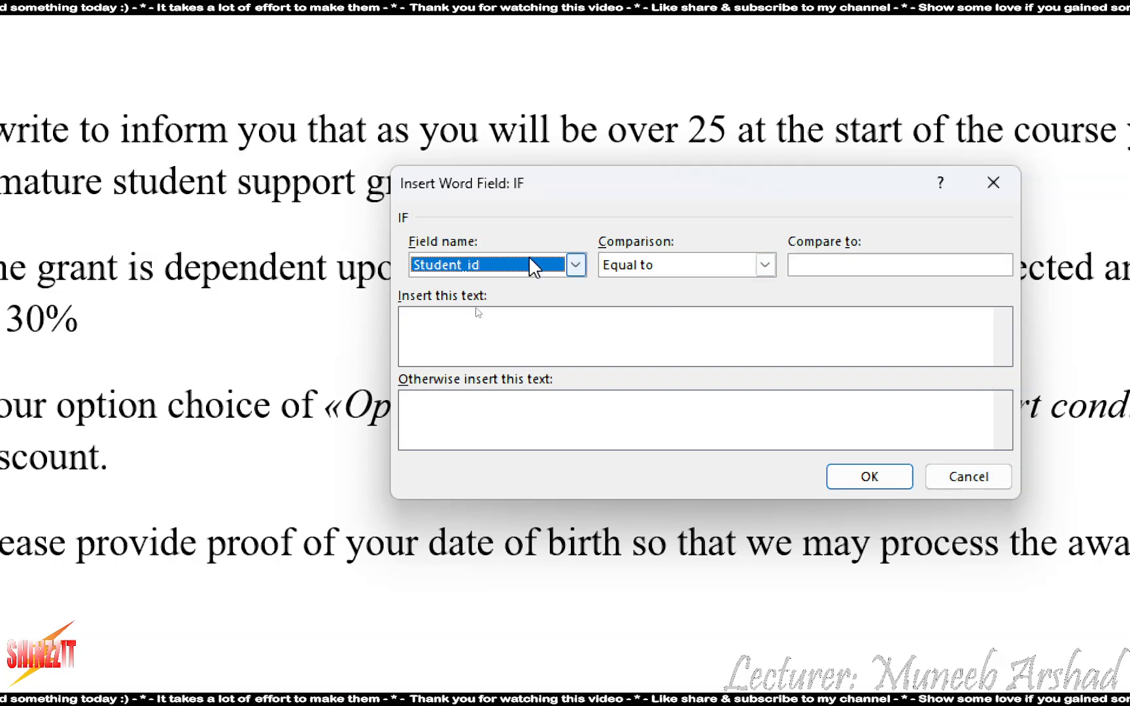
{"action": "left_click", "coordinate": [530, 265]}
{"action": "scroll", "coordinate": [506, 320], "scroll_direction": "down", "scroll_amount": 2}
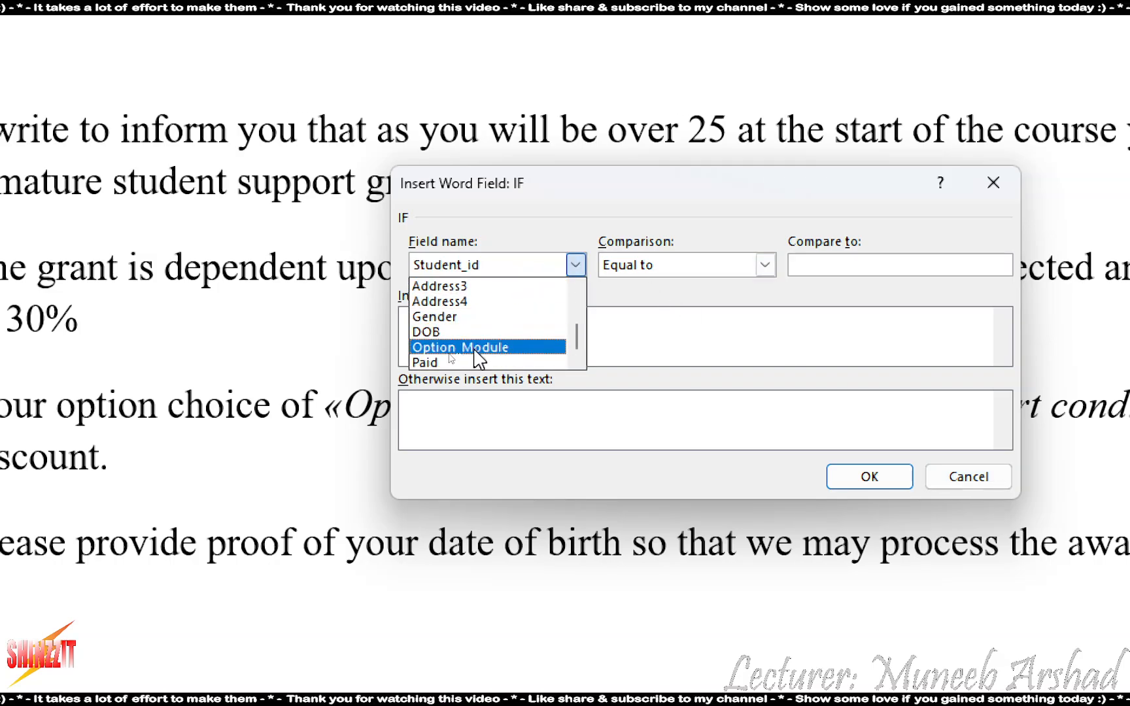
{"action": "left_click", "coordinate": [479, 348]}
{"action": "left_click", "coordinate": [792, 264]}
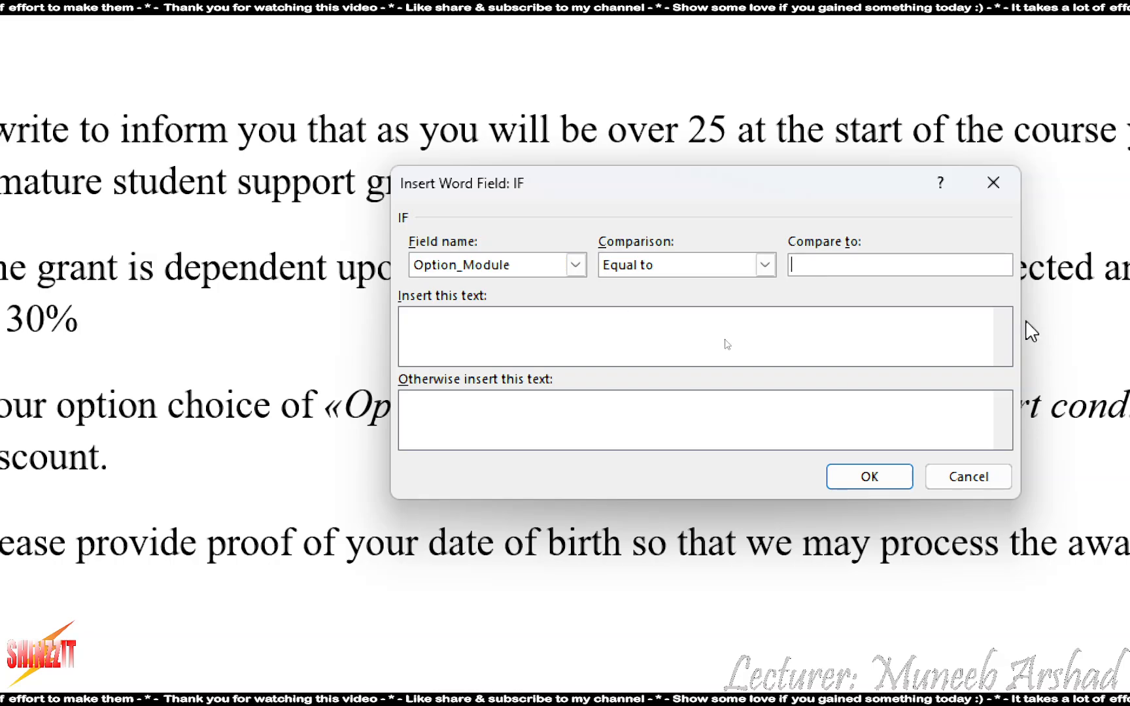
{"action": "left_click", "coordinate": [559, 548]}
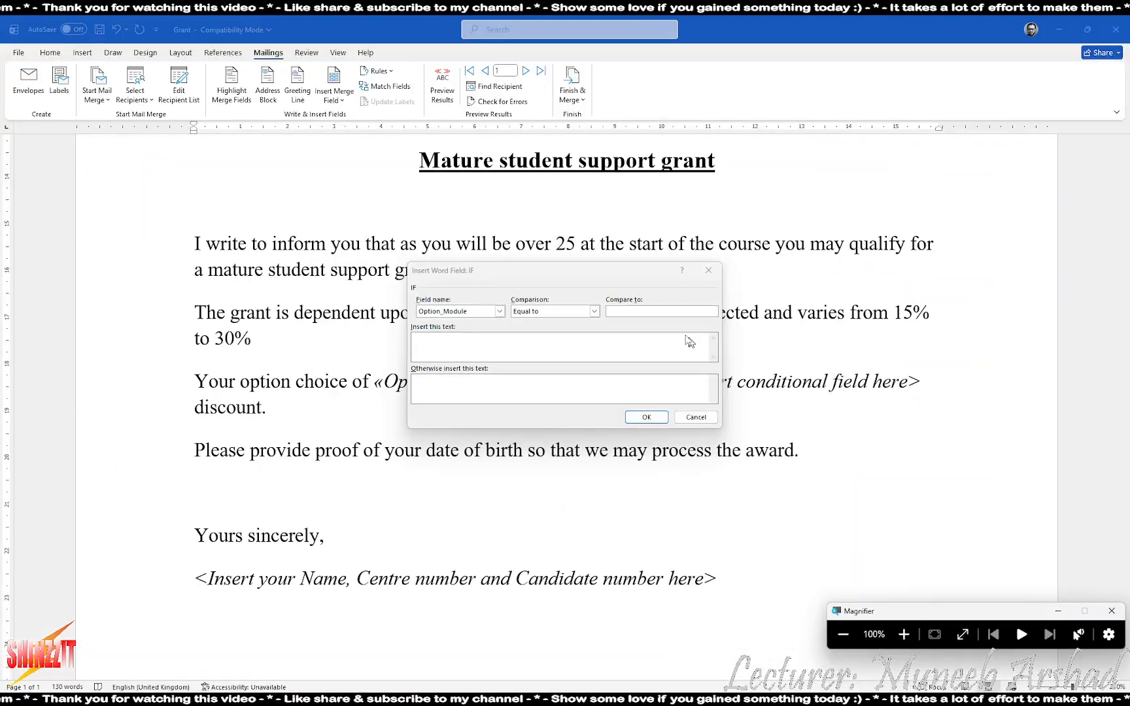
{"action": "key", "text": "alt+Tab"}
{"action": "left_click", "coordinate": [683, 325]}
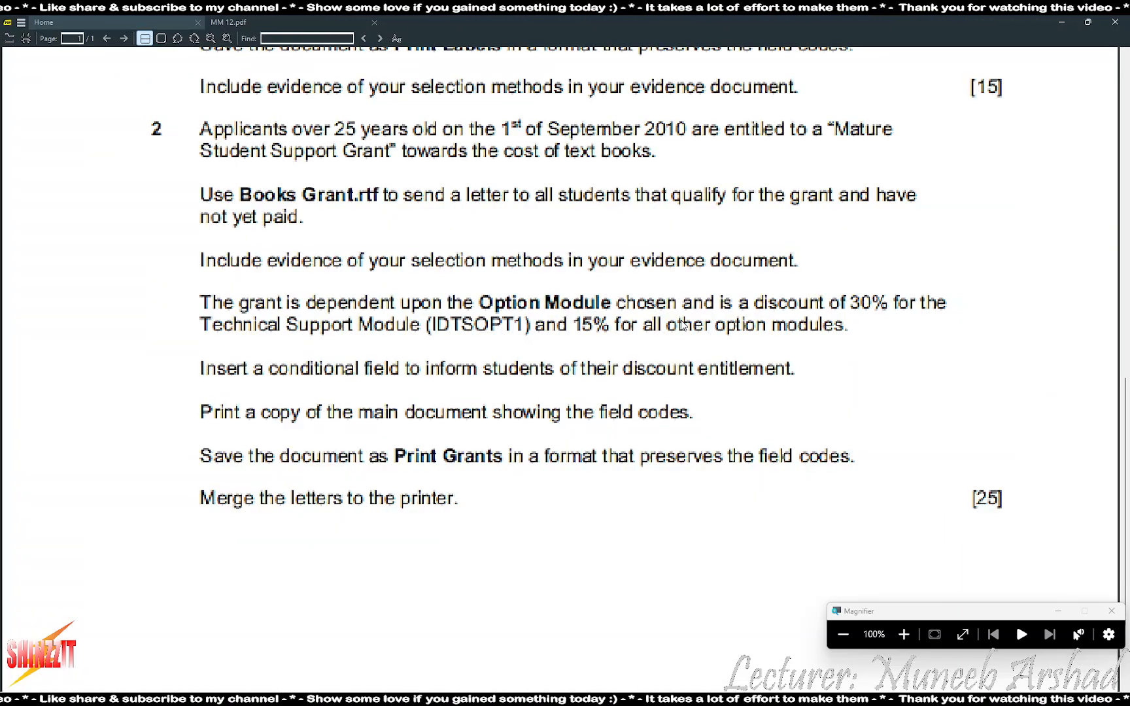
{"action": "key", "text": "alt+Tab"}
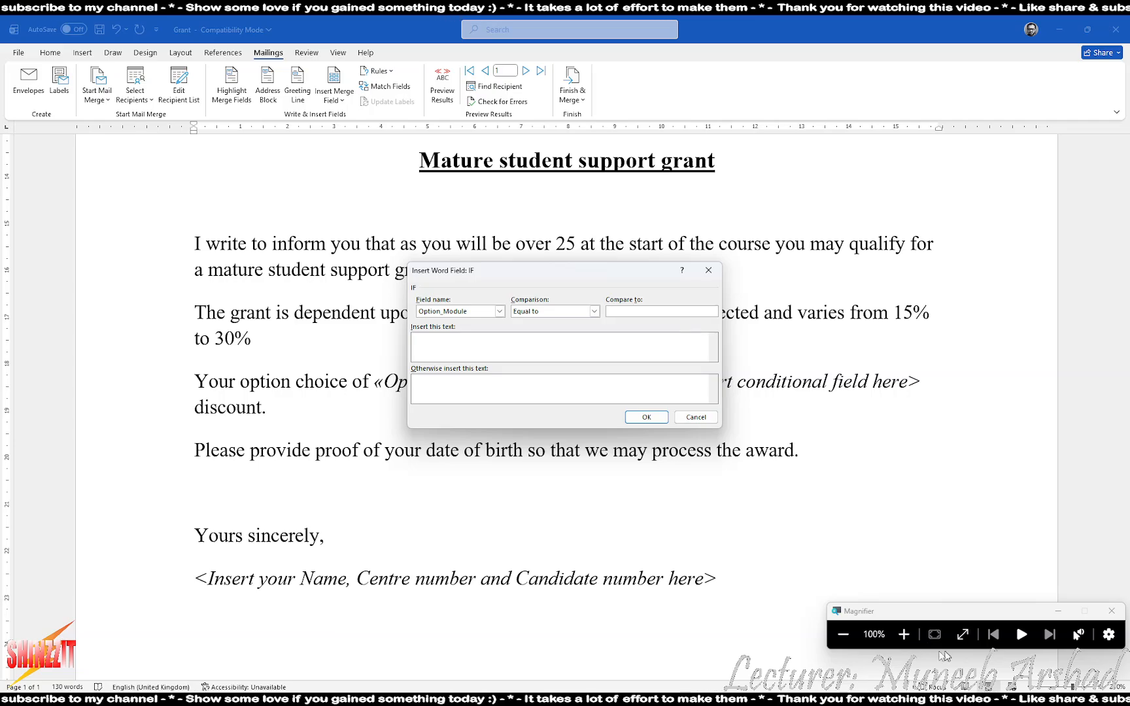
{"action": "left_click", "coordinate": [905, 635]}
Compare against IDTSOPT1, showing 30% when matched and 15% otherwise, and insert the field
{"action": "left_click", "coordinate": [938, 374]}
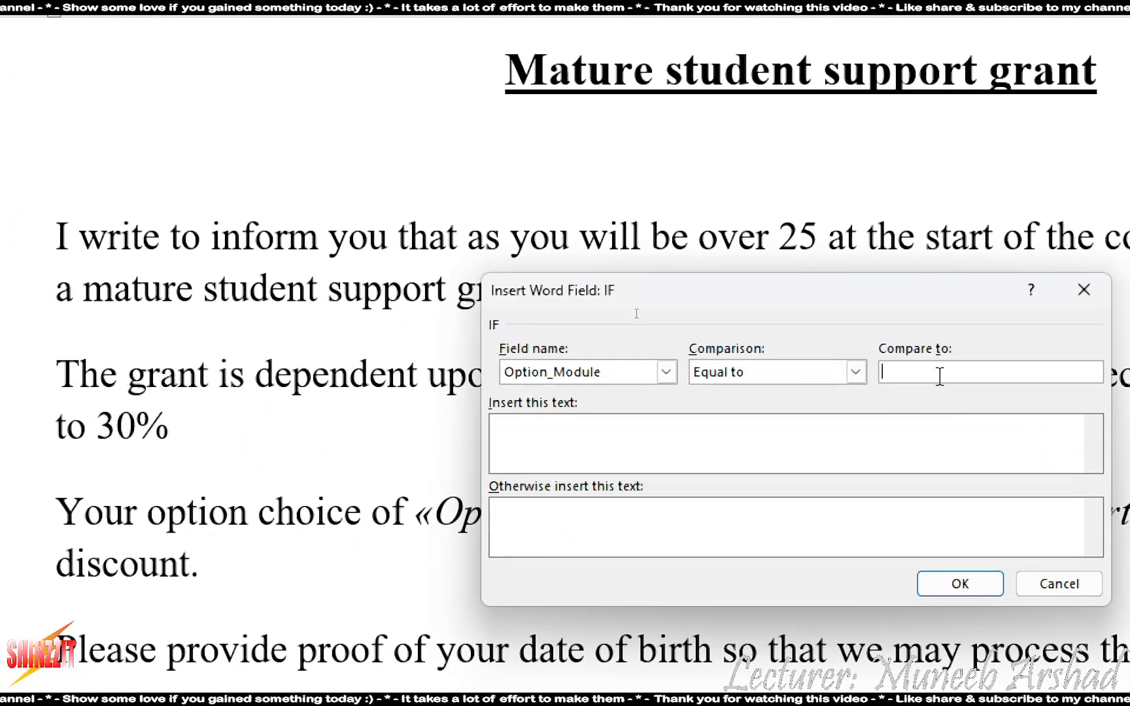
{"action": "type", "text": "IDTSOPT"}
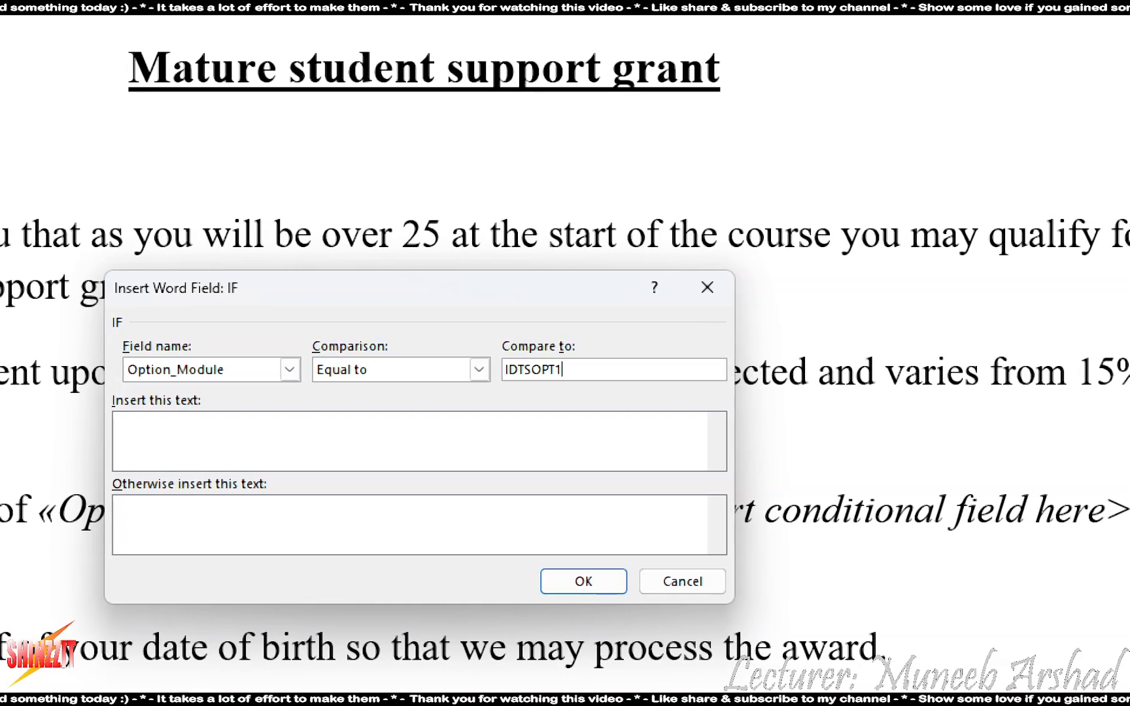
{"action": "type", "text": "1"}
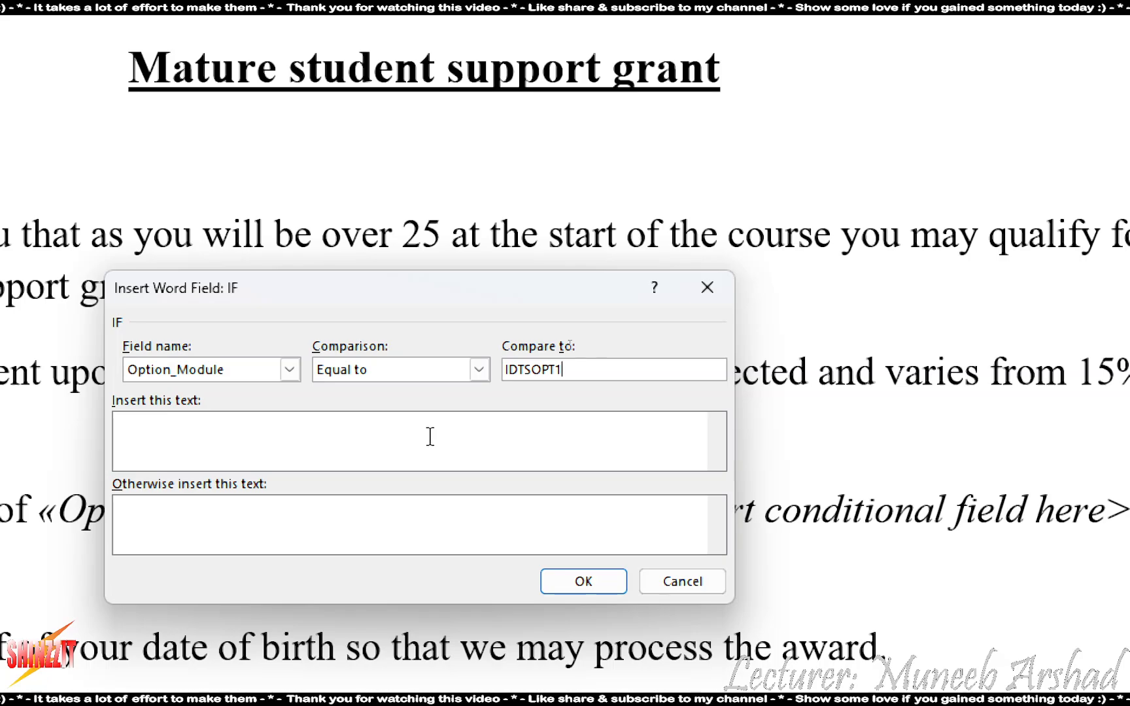
{"action": "left_click", "coordinate": [429, 429]}
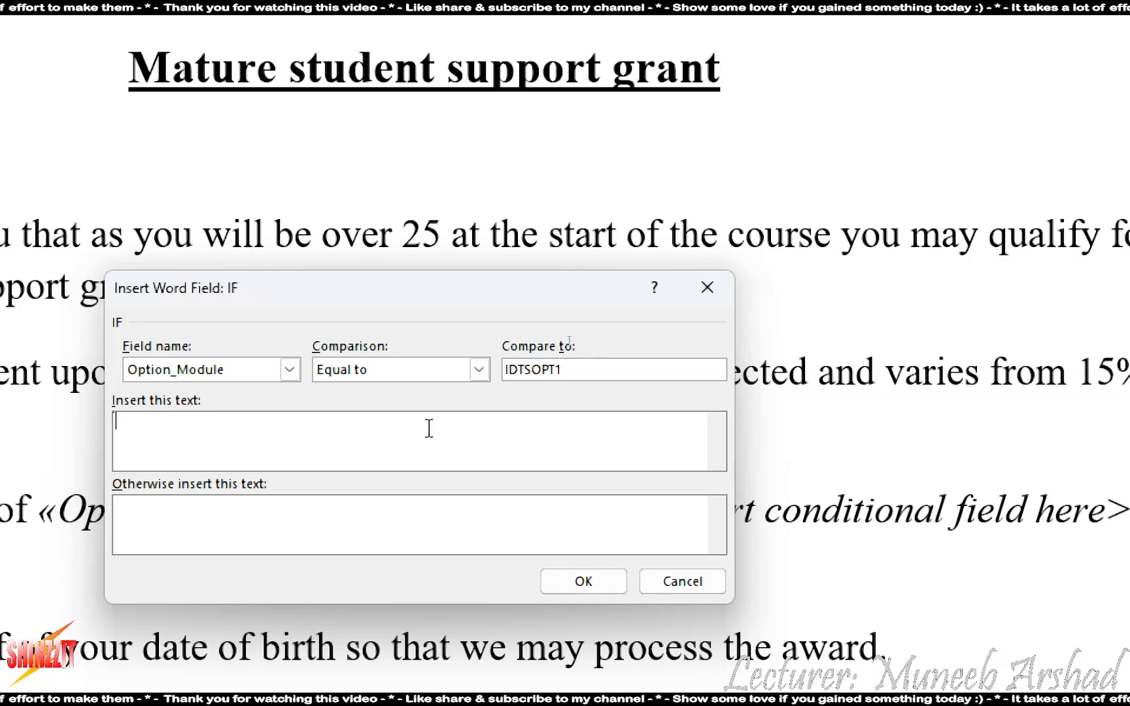
{"action": "type", "text": "30%"}
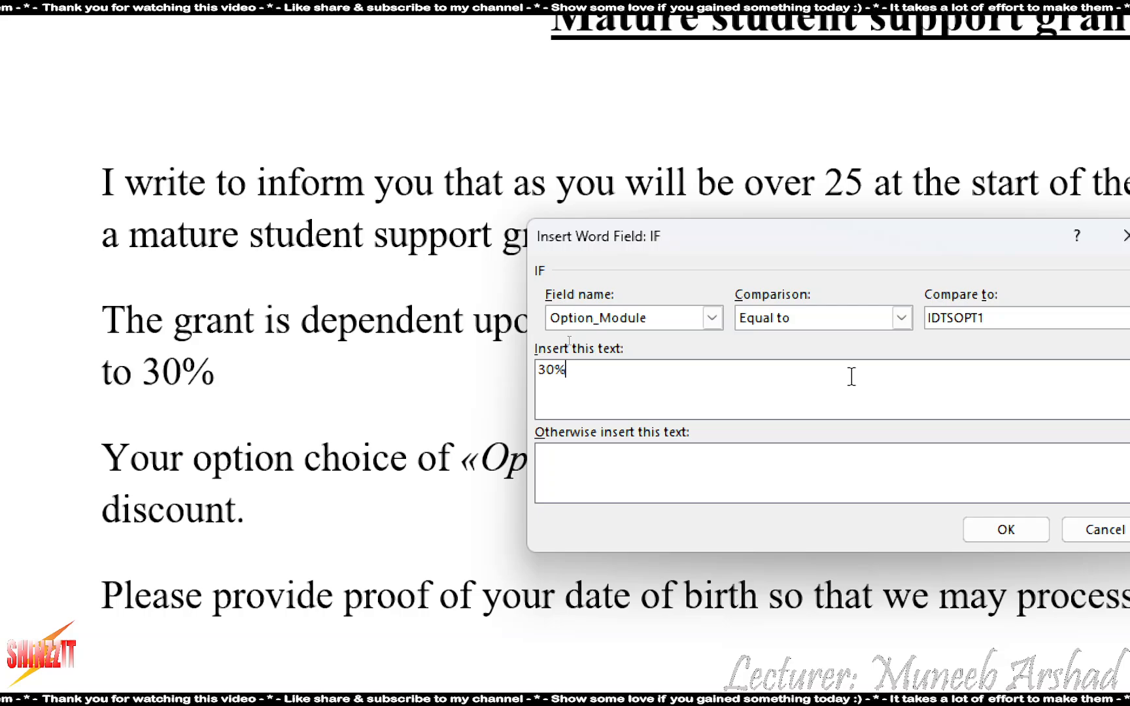
{"action": "left_click", "coordinate": [800, 469]}
{"action": "type", "text": "15%"}
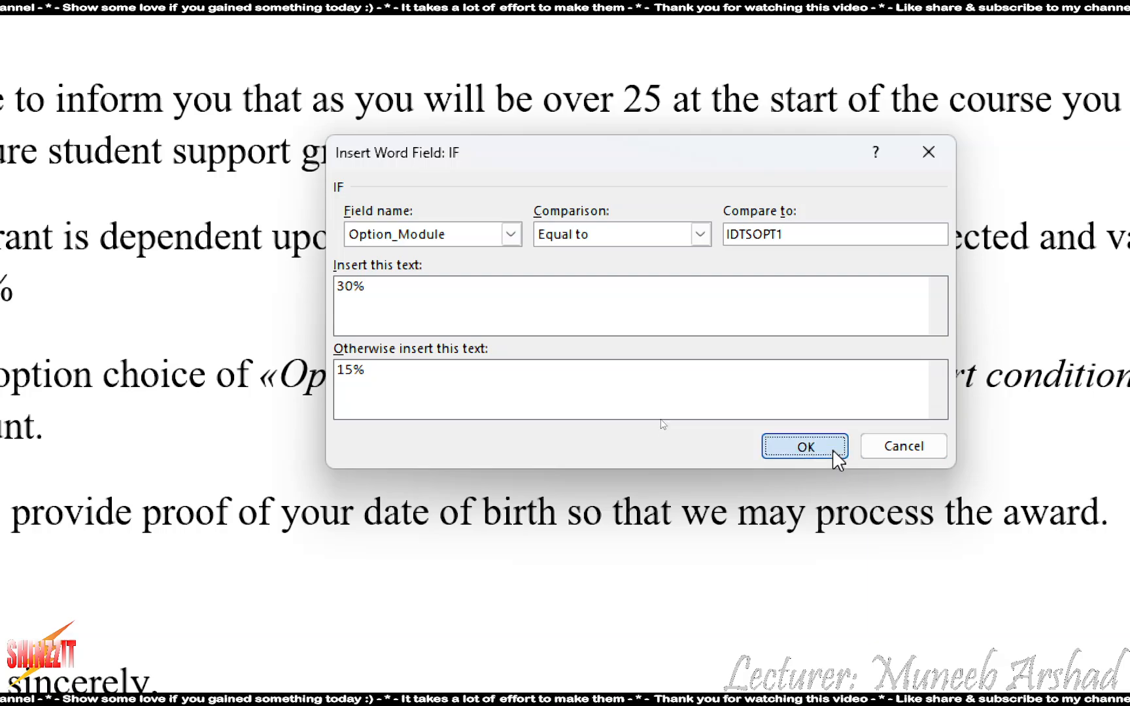
{"action": "left_click", "coordinate": [833, 449]}
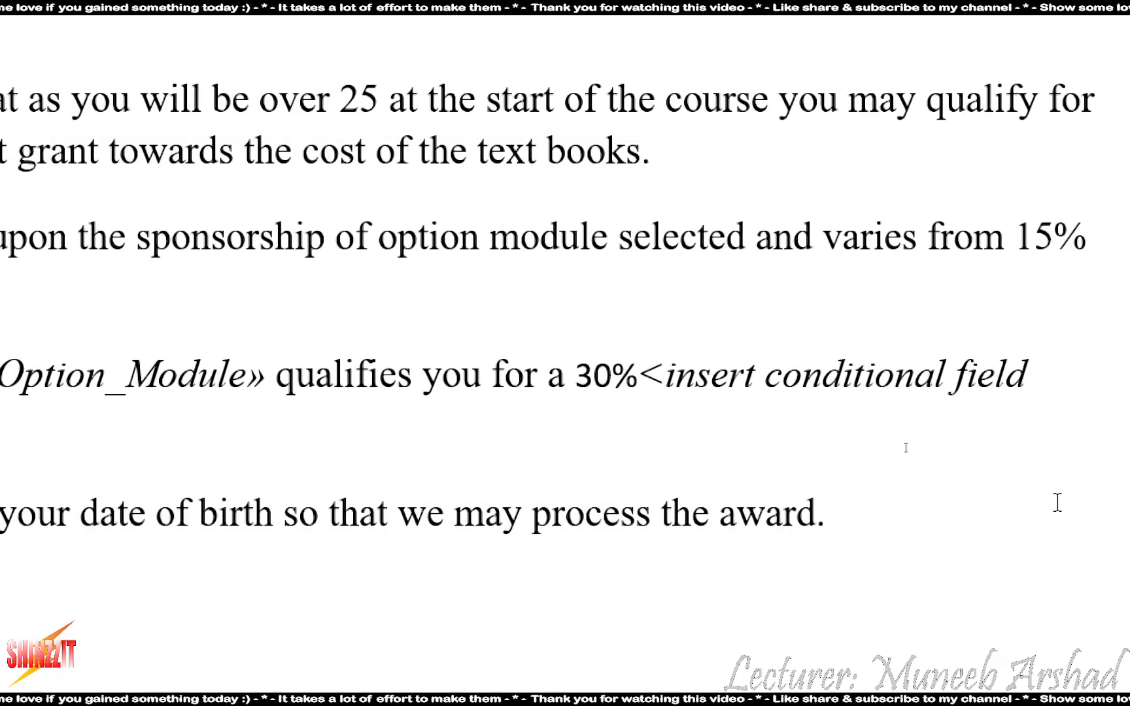
Delete the '<insert conditional field here>' placeholder so the sentence reads '30% discount.'
{"action": "left_click", "coordinate": [860, 549]}
{"action": "left_click", "coordinate": [860, 591]}
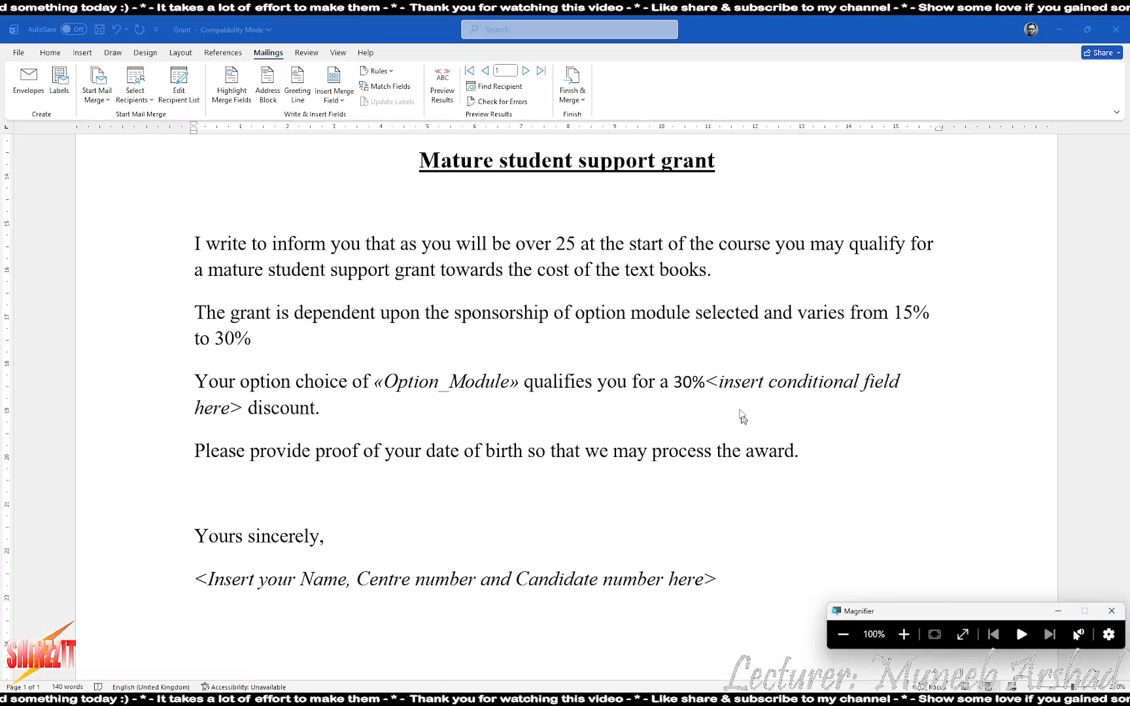
{"action": "left_click_drag", "start_coordinate": [777, 389], "coordinate": [422, 410]}
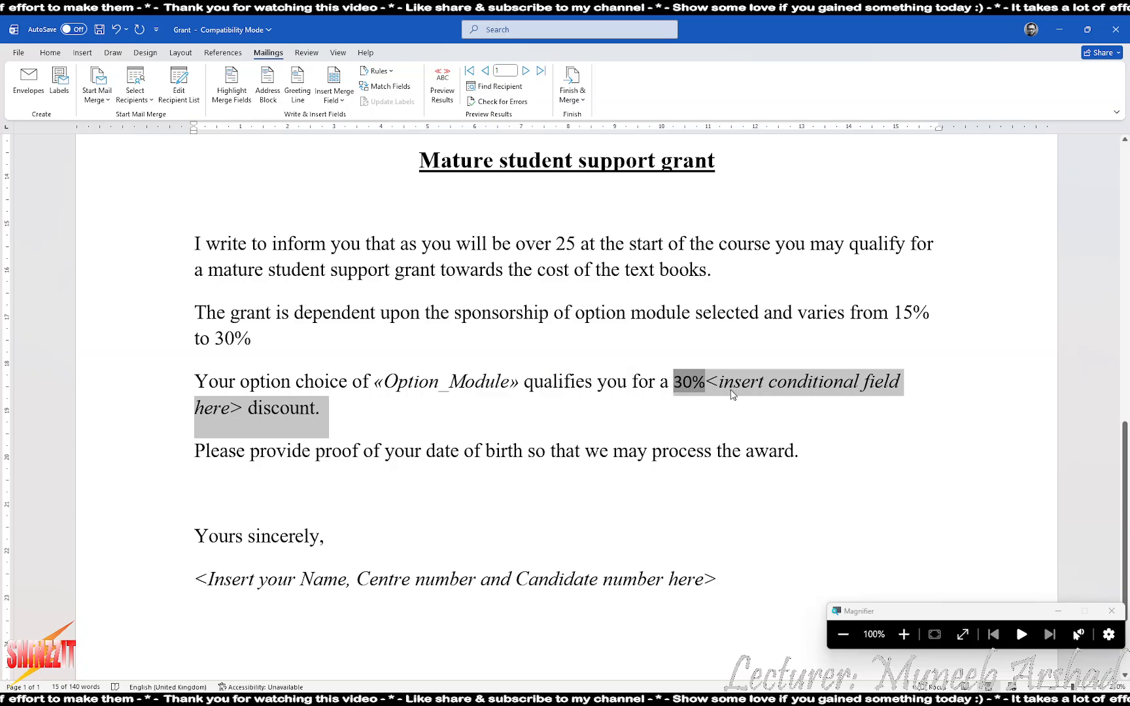
{"action": "left_click", "coordinate": [708, 385]}
{"action": "key", "text": "Delete"}
{"action": "key", "text": "Delete"}
{"action": "key", "text": "Delete"}
{"action": "key", "text": "Delete"}
{"action": "key", "text": "Delete"}
{"action": "key", "text": "Delete"}
{"action": "key", "text": "Delete"}
{"action": "key", "text": "Delete"}
{"action": "key", "text": "Delete"}
{"action": "key", "text": "Delete"}
{"action": "key", "text": "Delete"}
{"action": "key", "text": "Delete"}
{"action": "key", "text": "Delete"}
{"action": "key", "text": "Delete"}
{"action": "key", "text": "Delete"}
{"action": "key", "text": "Delete"}
{"action": "key", "text": "Delete"}
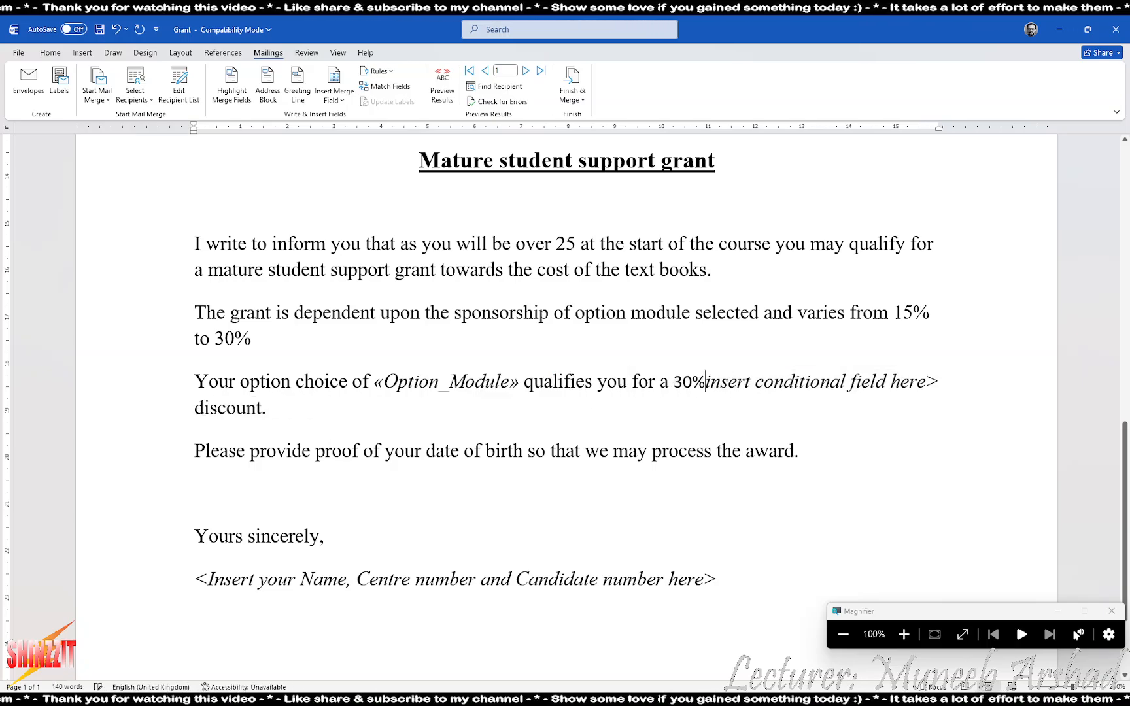
{"action": "key", "text": "Delete"}
{"action": "key", "text": "Delete"}
{"action": "key", "text": "Delete"}
{"action": "key", "text": "Delete"}
{"action": "key", "text": "Delete"}
{"action": "key", "text": "Delete"}
{"action": "key", "text": "Delete"}
{"action": "key", "text": "Delete"}
{"action": "key", "text": "Delete"}
{"action": "key", "text": "Delete"}
{"action": "key", "text": "Delete"}
{"action": "key", "text": "Delete"}
{"action": "key", "text": "Delete"}
{"action": "key", "text": "Delete"}
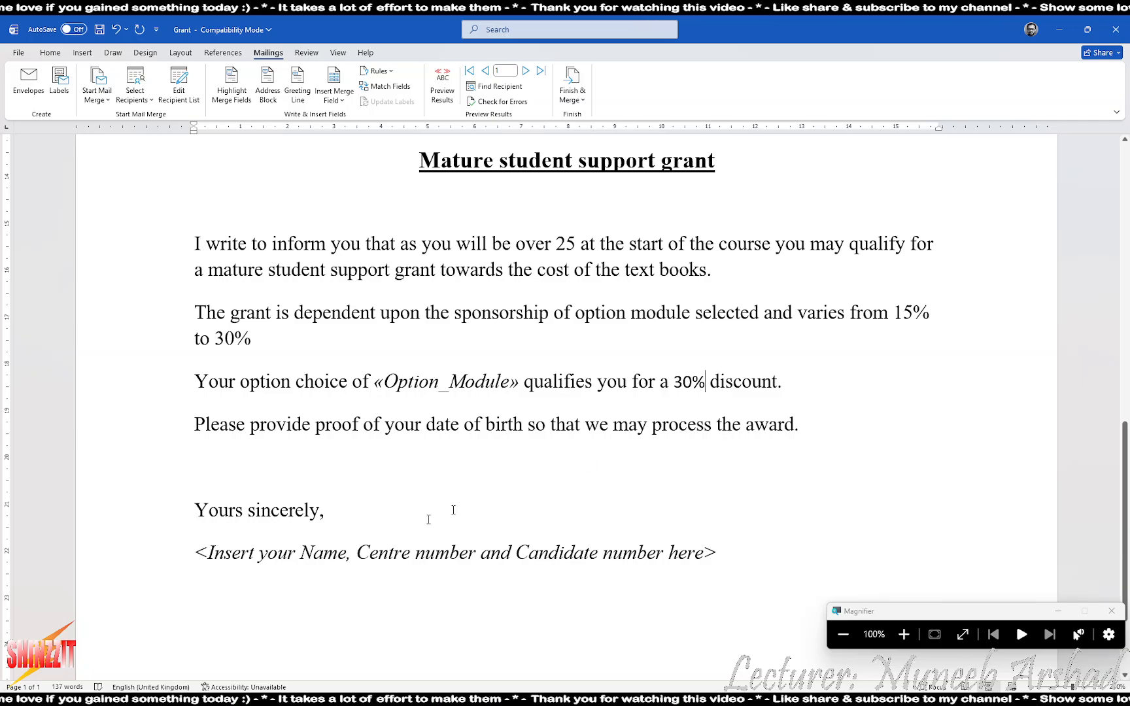
Replace the signature placeholder line with the candidate's name
{"action": "left_click_drag", "start_coordinate": [202, 554], "coordinate": [741, 556]}
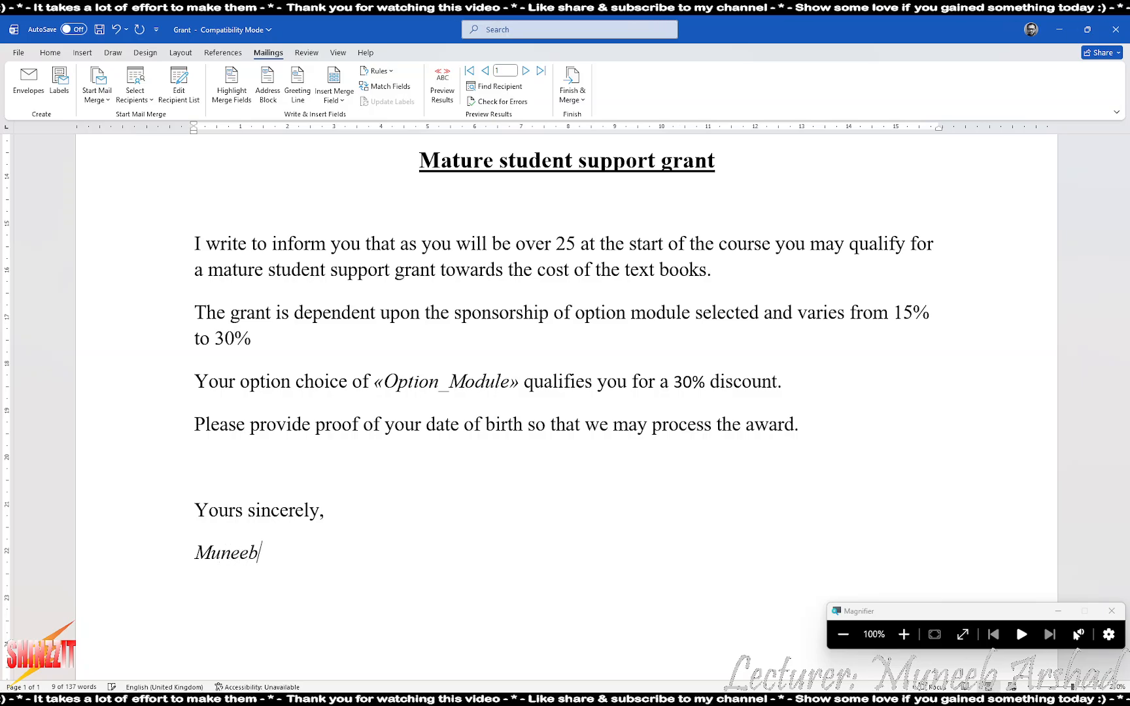
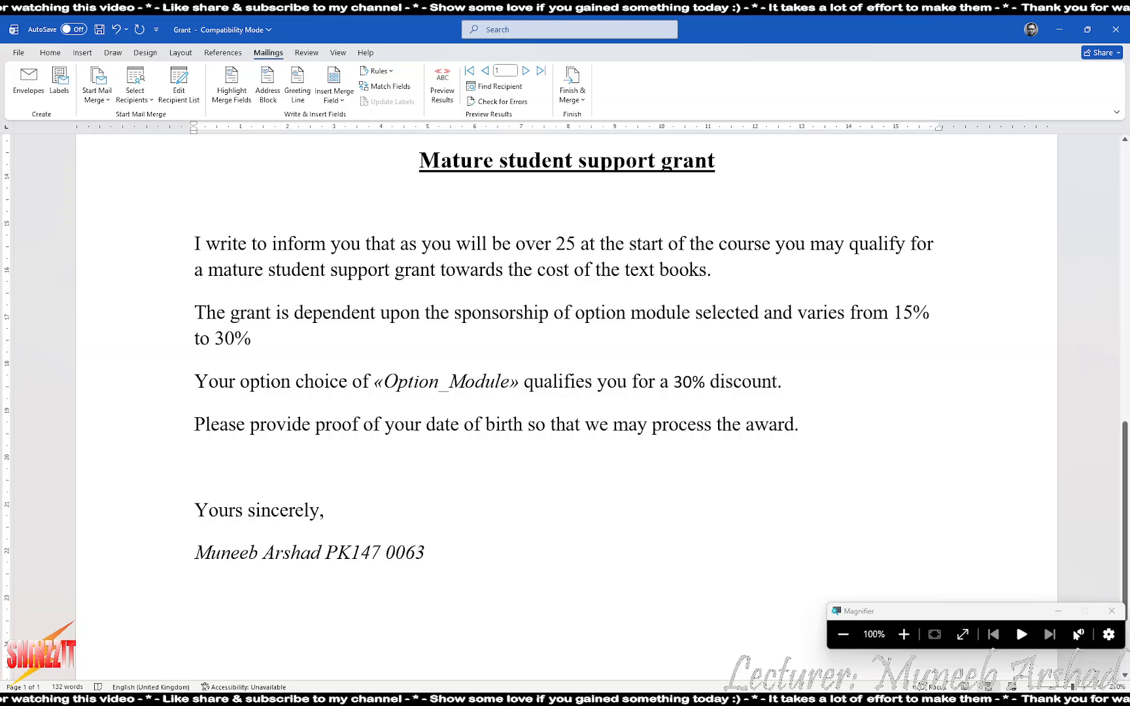
{"action": "scroll", "coordinate": [655, 419], "scroll_direction": "up", "scroll_amount": 10}
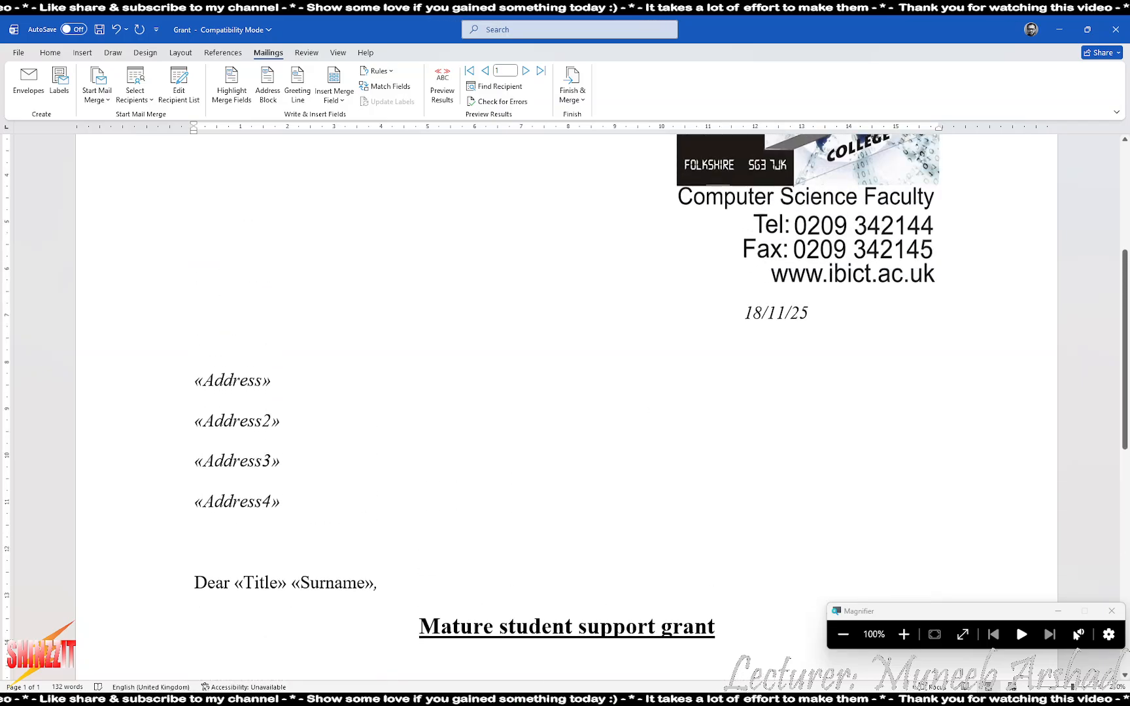
Open the recipient list enlarged to show all columns and sort it by DOB ascending
{"action": "left_click", "coordinate": [178, 85]}
{"action": "left_click_drag", "start_coordinate": [555, 220], "coordinate": [233, 93]}
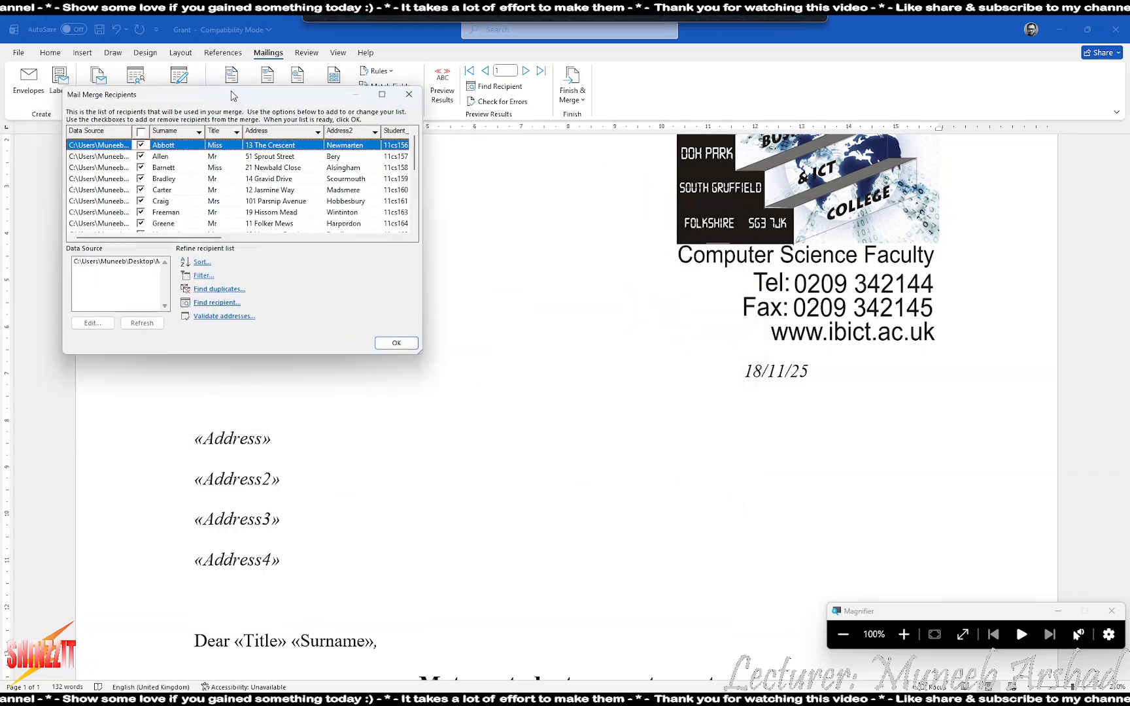
{"action": "left_click_drag", "start_coordinate": [421, 352], "coordinate": [817, 479]}
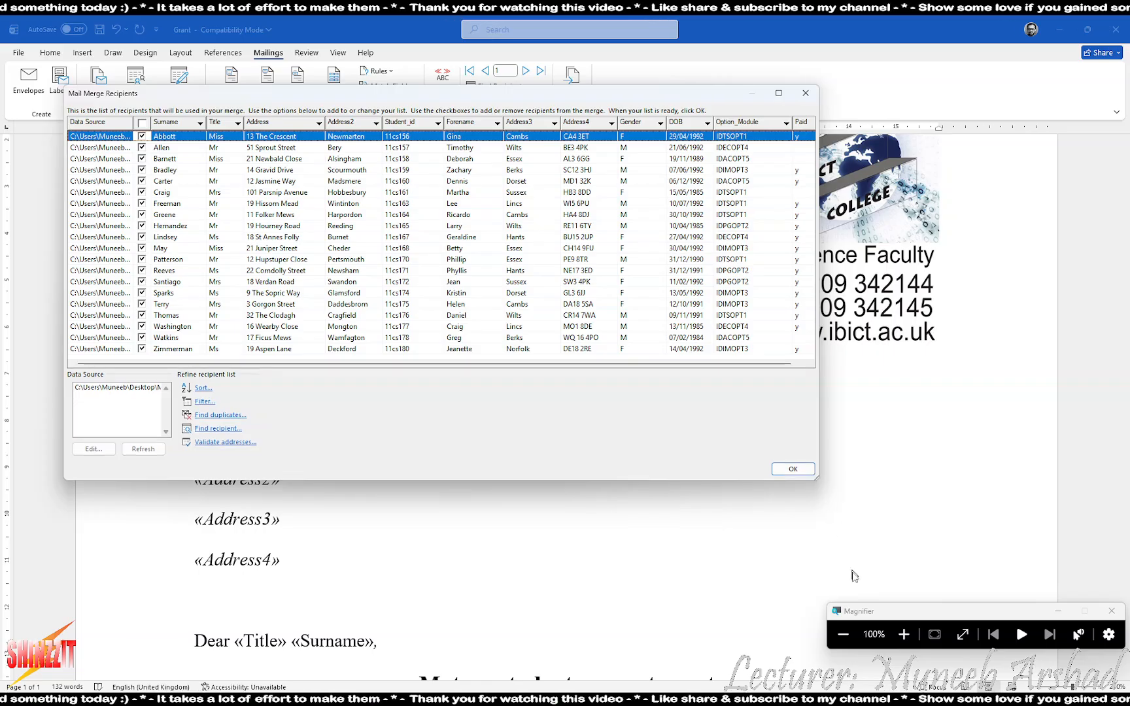
{"action": "left_click", "coordinate": [904, 635]}
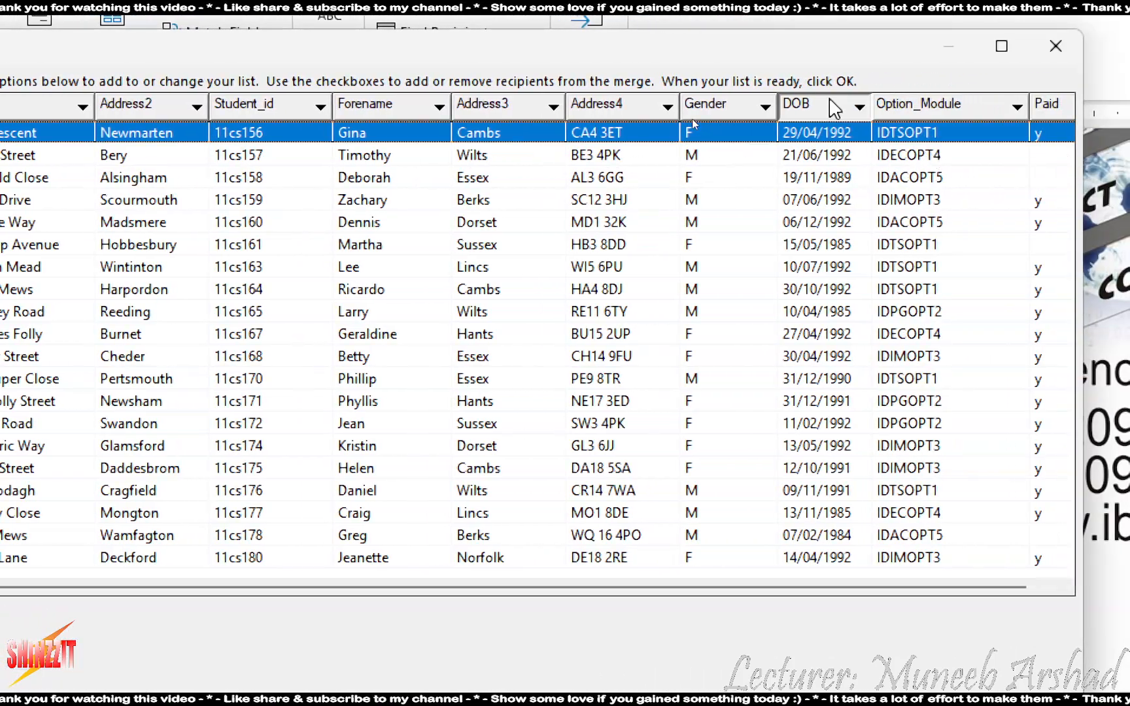
{"action": "left_click", "coordinate": [835, 109]}
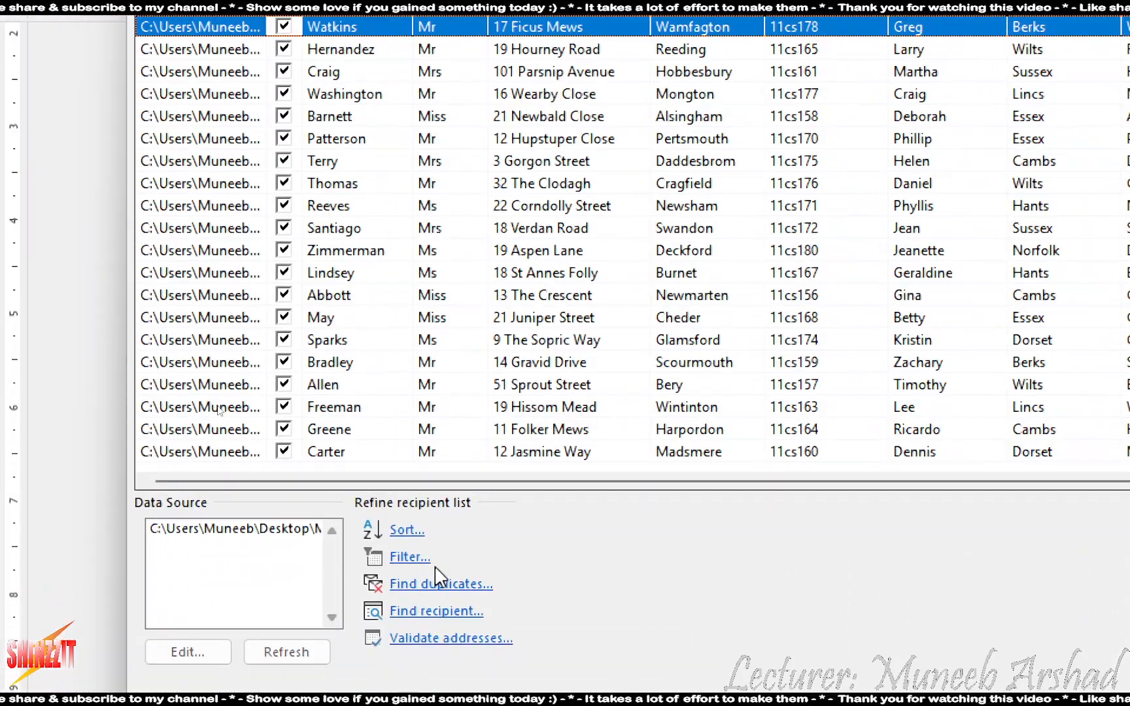
Add a filter keeping recipients whose DOB is less than 01/09/1985
{"action": "left_click", "coordinate": [396, 556]}
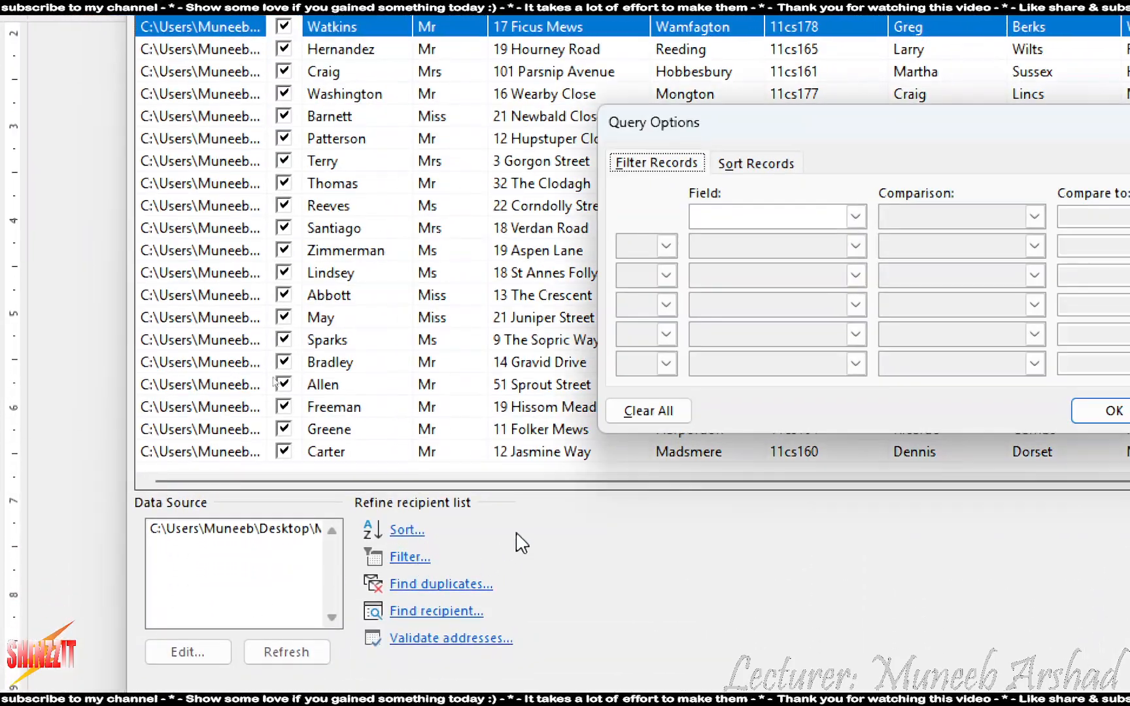
{"action": "left_click", "coordinate": [727, 221]}
{"action": "scroll", "coordinate": [779, 277], "scroll_direction": "down", "scroll_amount": 2}
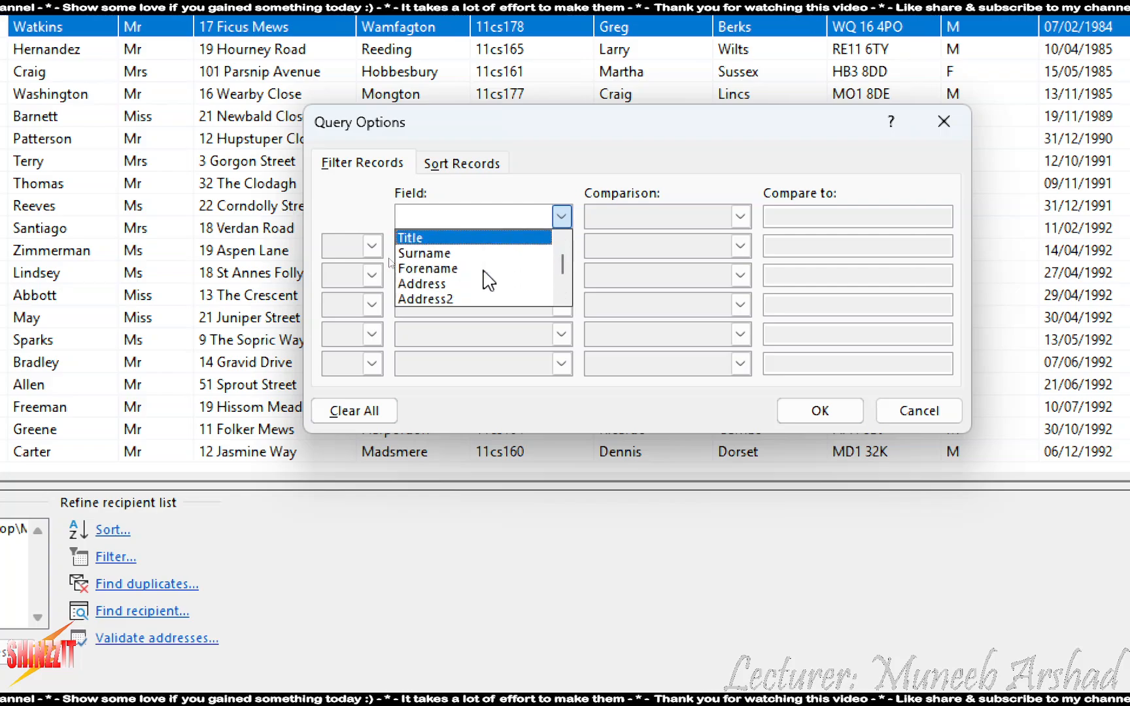
{"action": "left_click", "coordinate": [439, 299]}
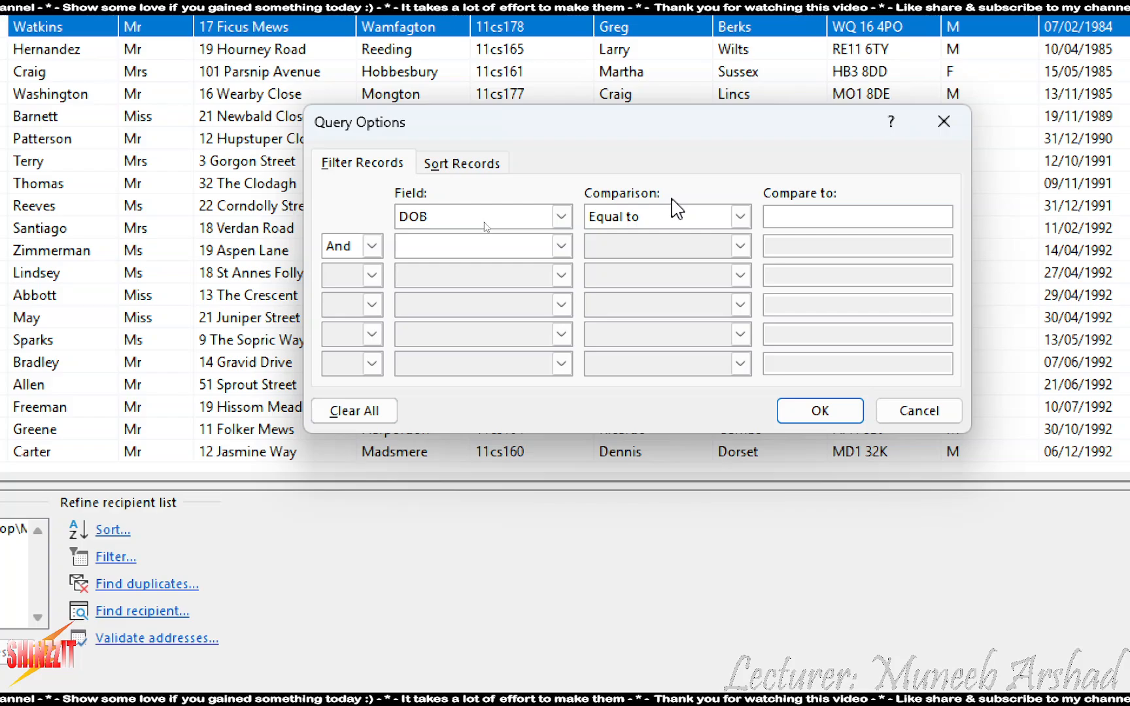
{"action": "left_click", "coordinate": [716, 220]}
{"action": "left_click", "coordinate": [690, 264]}
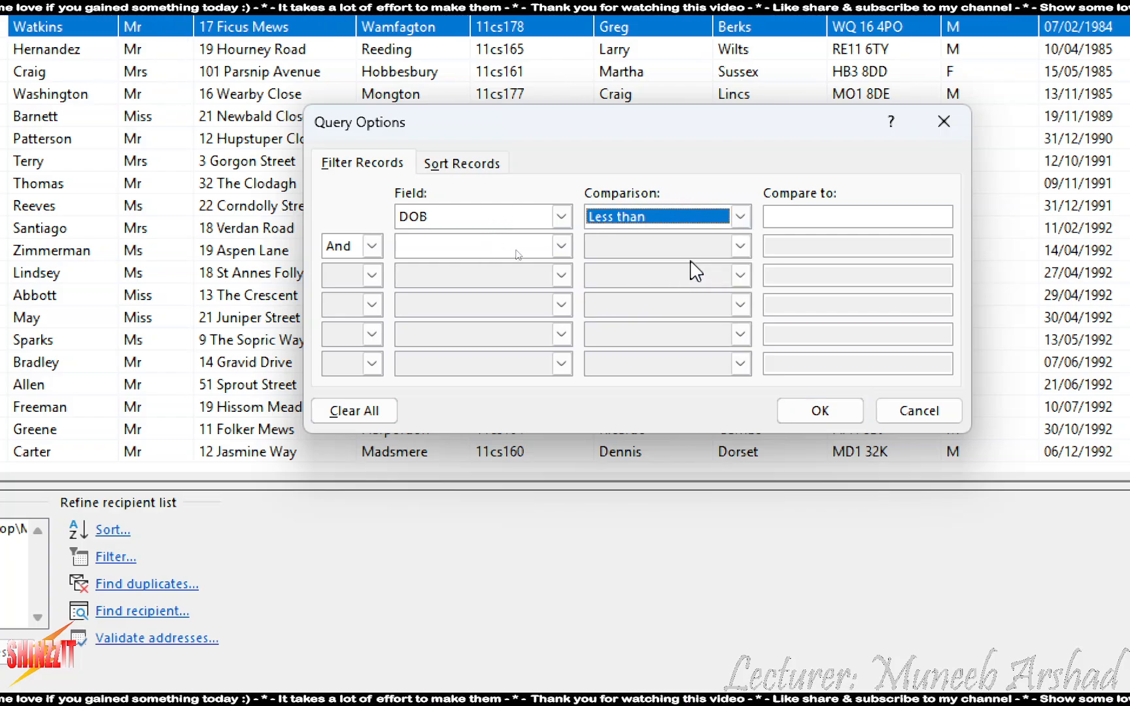
{"action": "left_click", "coordinate": [803, 214]}
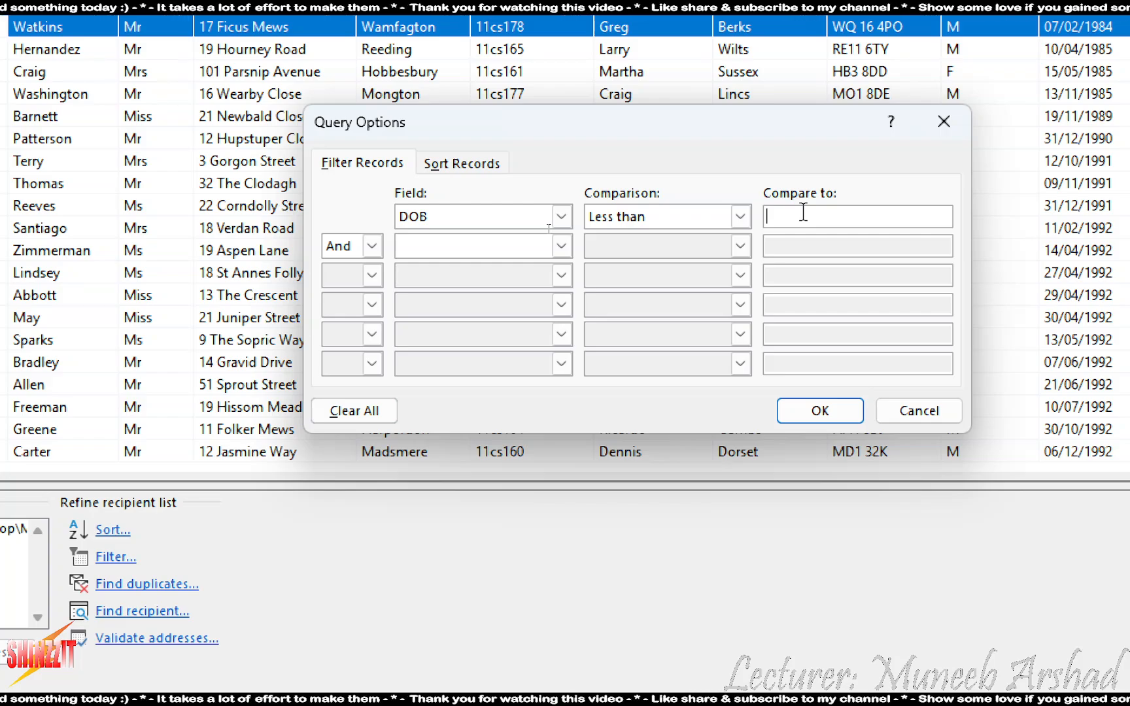
{"action": "type", "text": "01/09"}
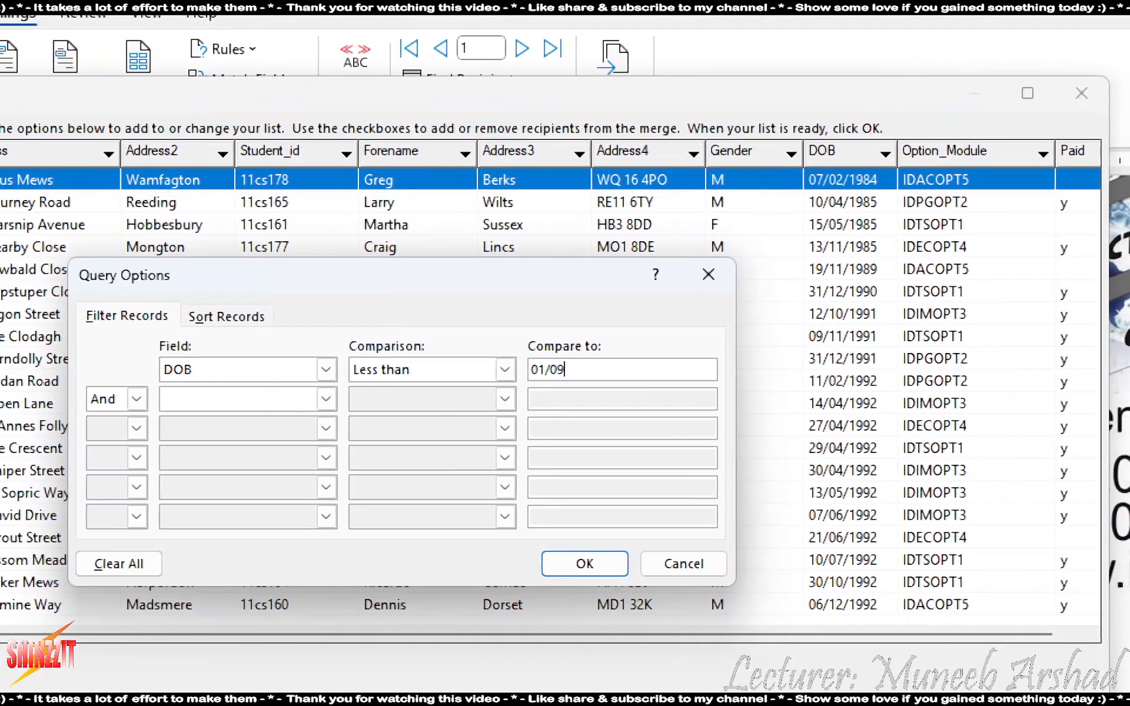
{"action": "type", "text": "/1985"}
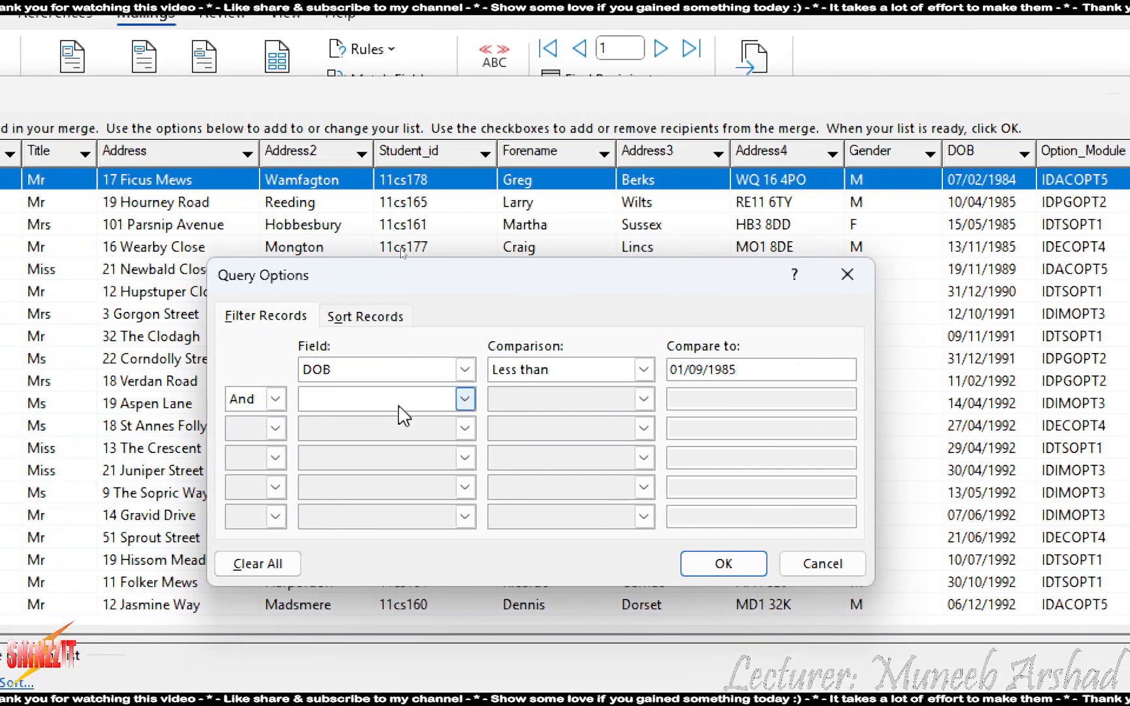
Add an And condition requiring Paid to be blank, and apply the filter
{"action": "left_click", "coordinate": [234, 402]}
{"action": "scroll", "coordinate": [231, 439], "scroll_direction": "down", "scroll_amount": 1}
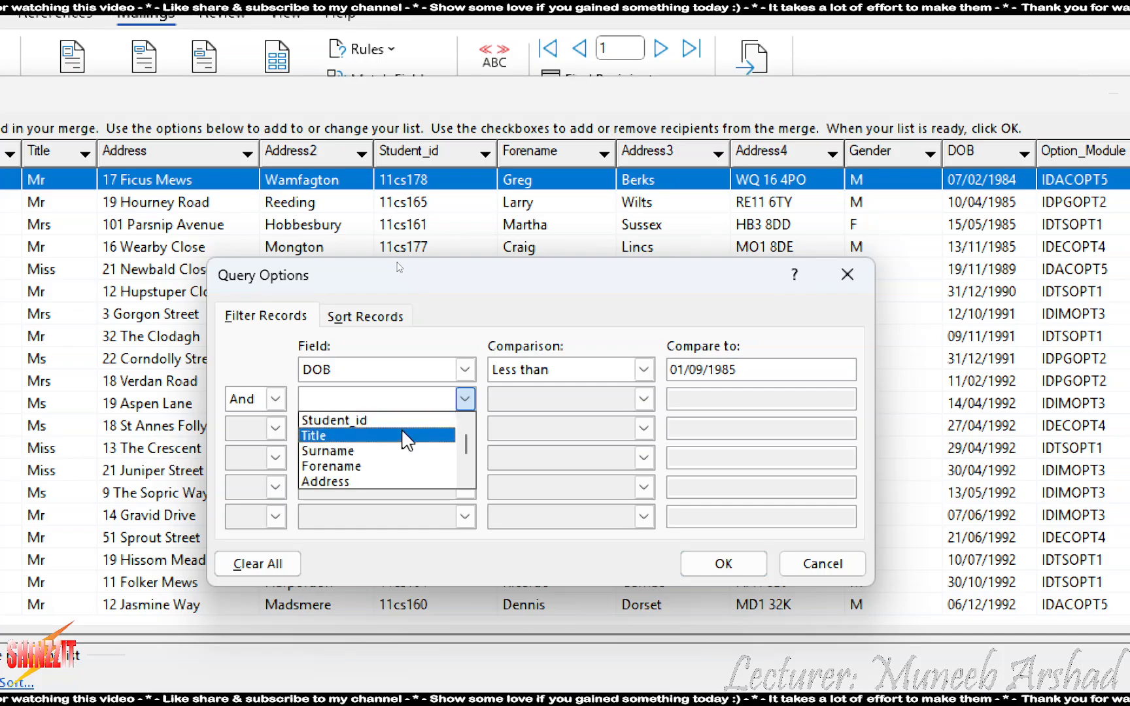
{"action": "scroll", "coordinate": [396, 458], "scroll_direction": "down", "scroll_amount": 3}
{"action": "left_click", "coordinate": [374, 484]}
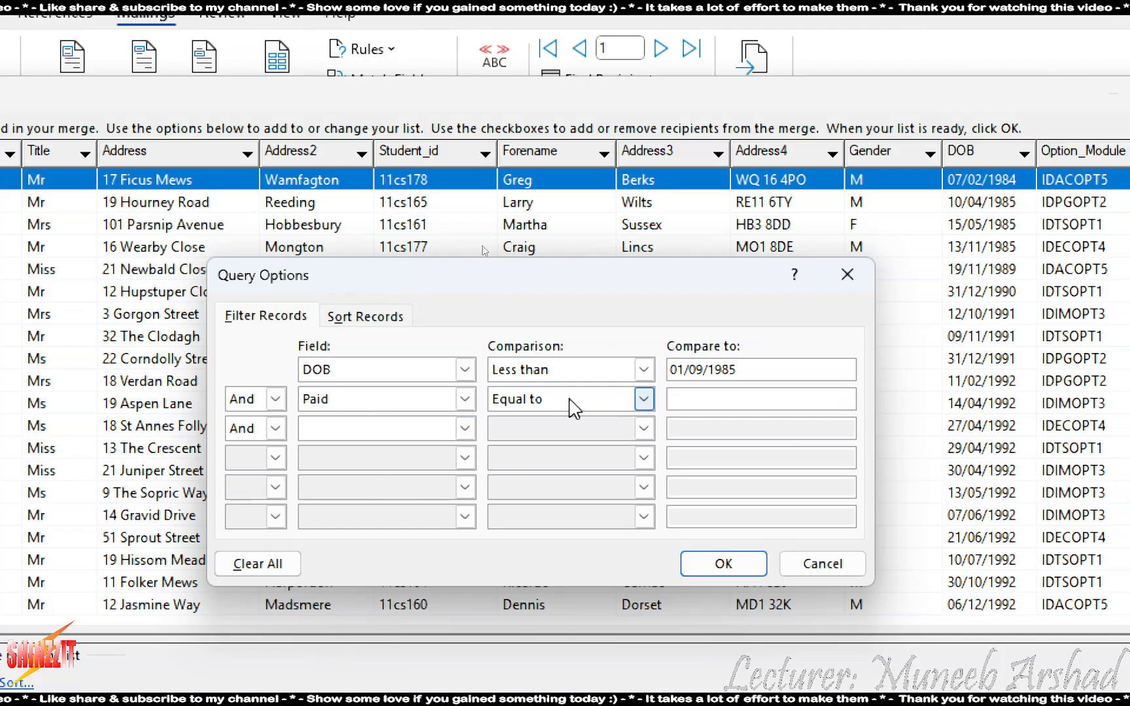
{"action": "left_click", "coordinate": [766, 400]}
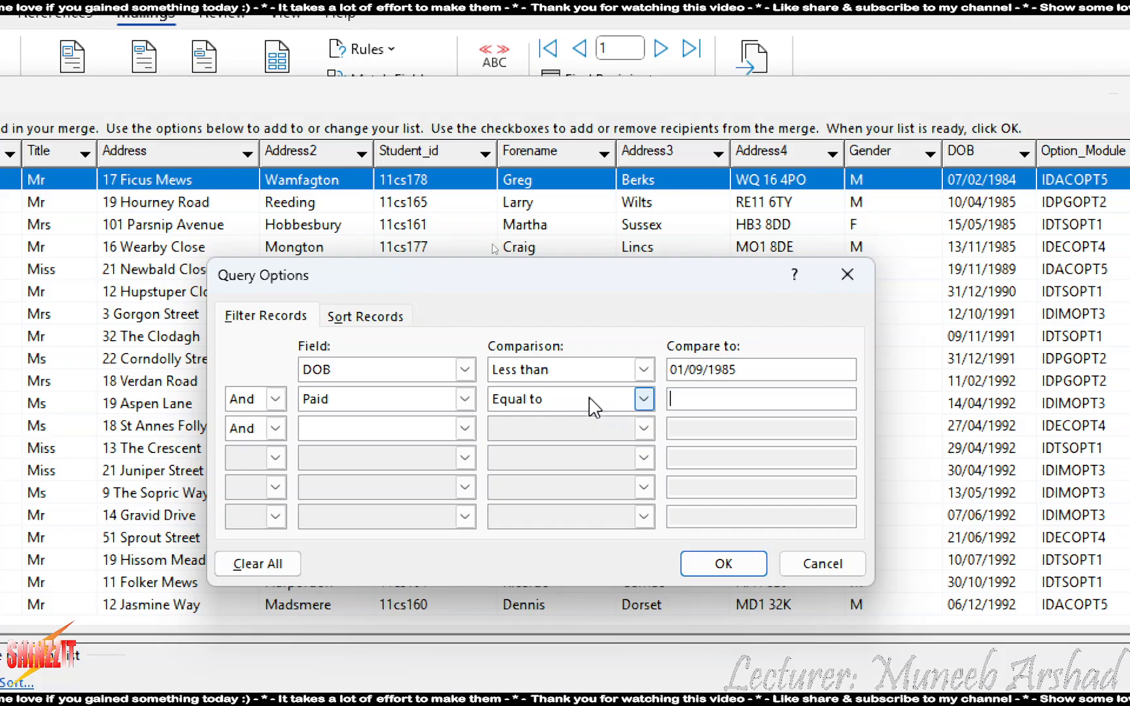
{"action": "left_click", "coordinate": [595, 394]}
{"action": "left_click", "coordinate": [556, 512]}
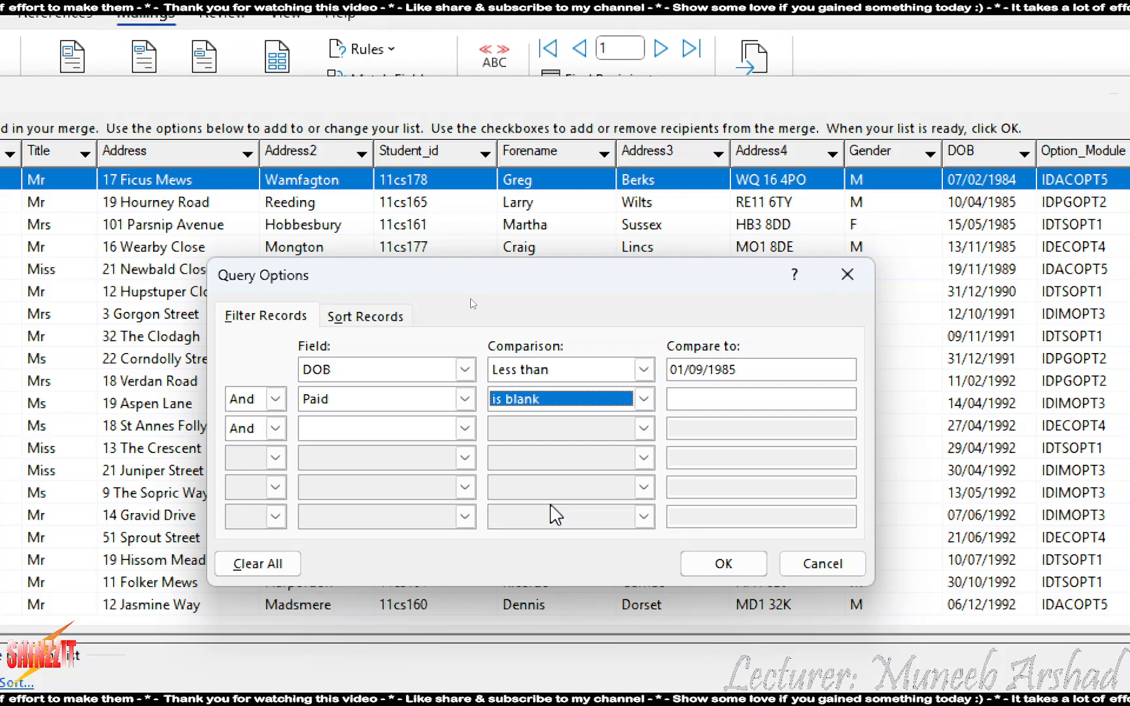
{"action": "left_click", "coordinate": [720, 564]}
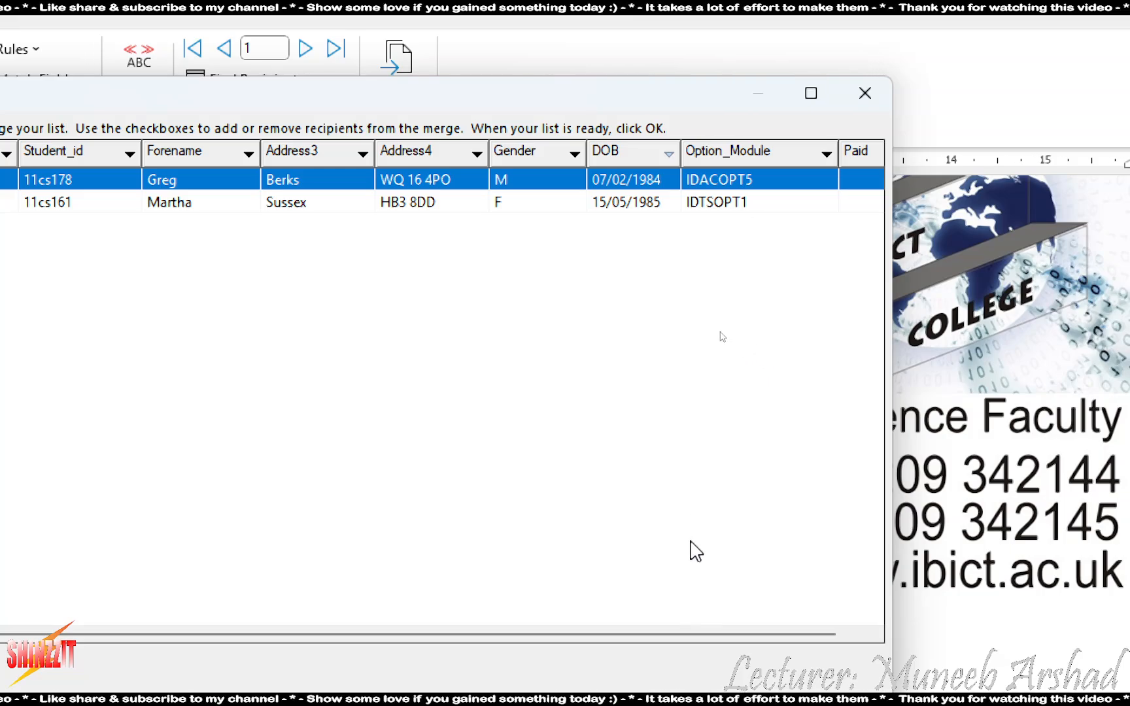
Check that both filtered recipients have an empty Paid value, then close the recipient list
{"action": "left_click", "coordinate": [876, 634]}
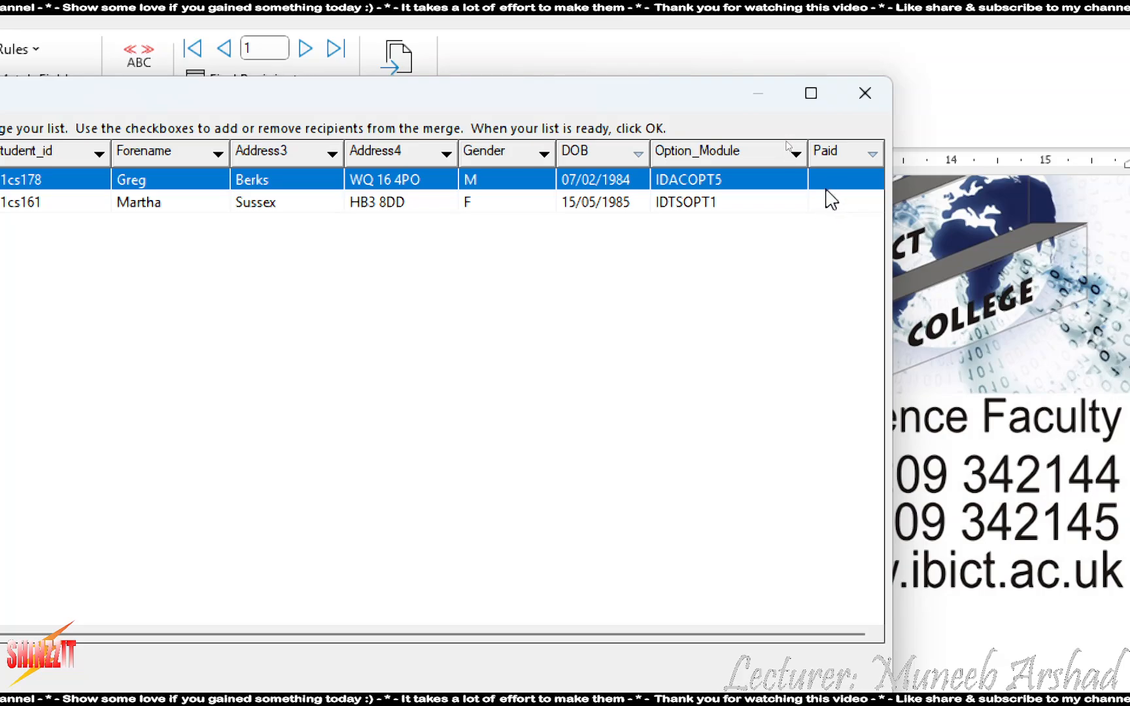
{"action": "left_click", "coordinate": [697, 222]}
{"action": "left_click", "coordinate": [668, 205]}
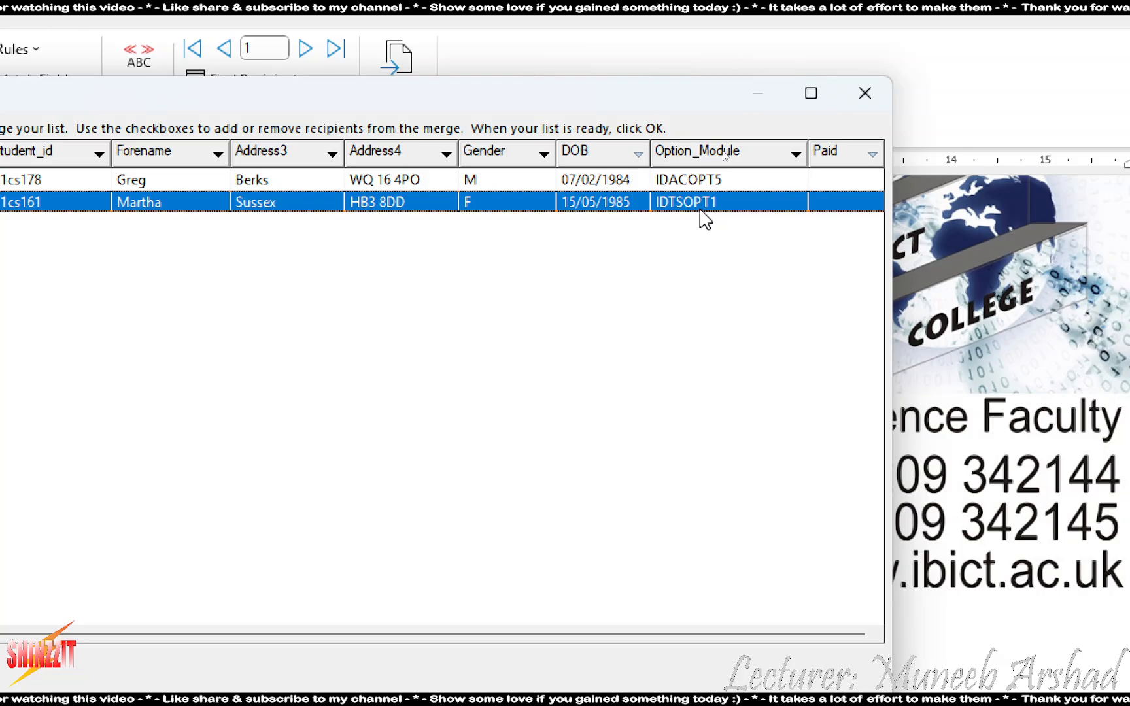
{"action": "left_click", "coordinate": [719, 179]}
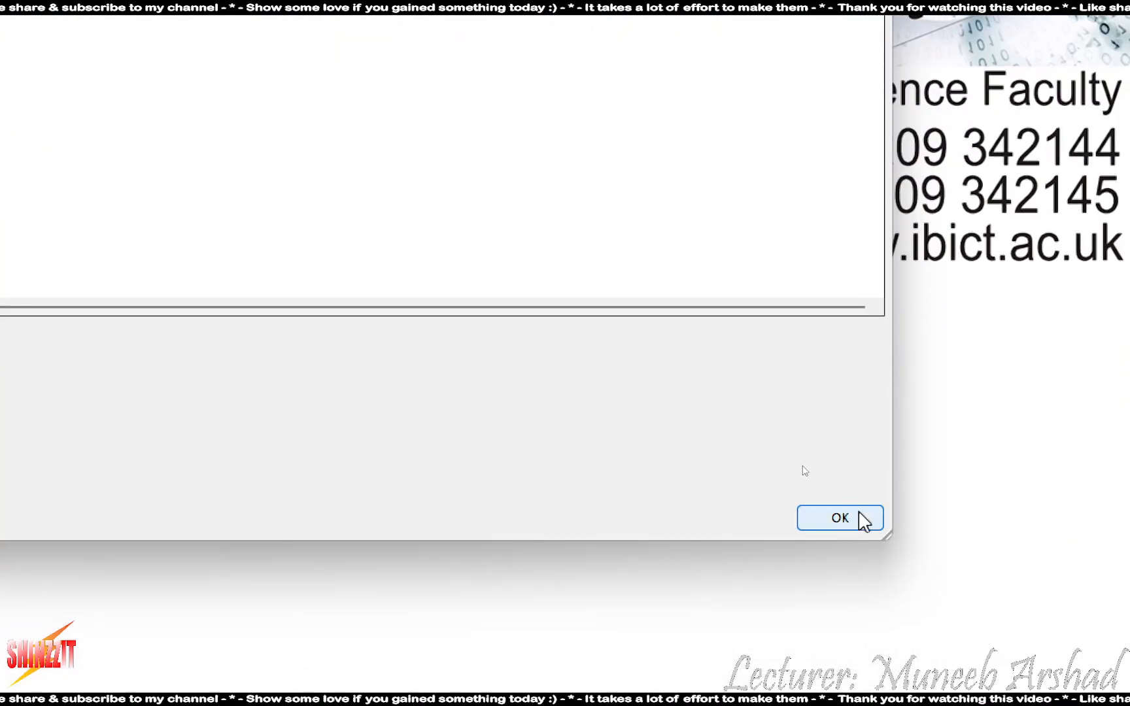
{"action": "left_click", "coordinate": [860, 517]}
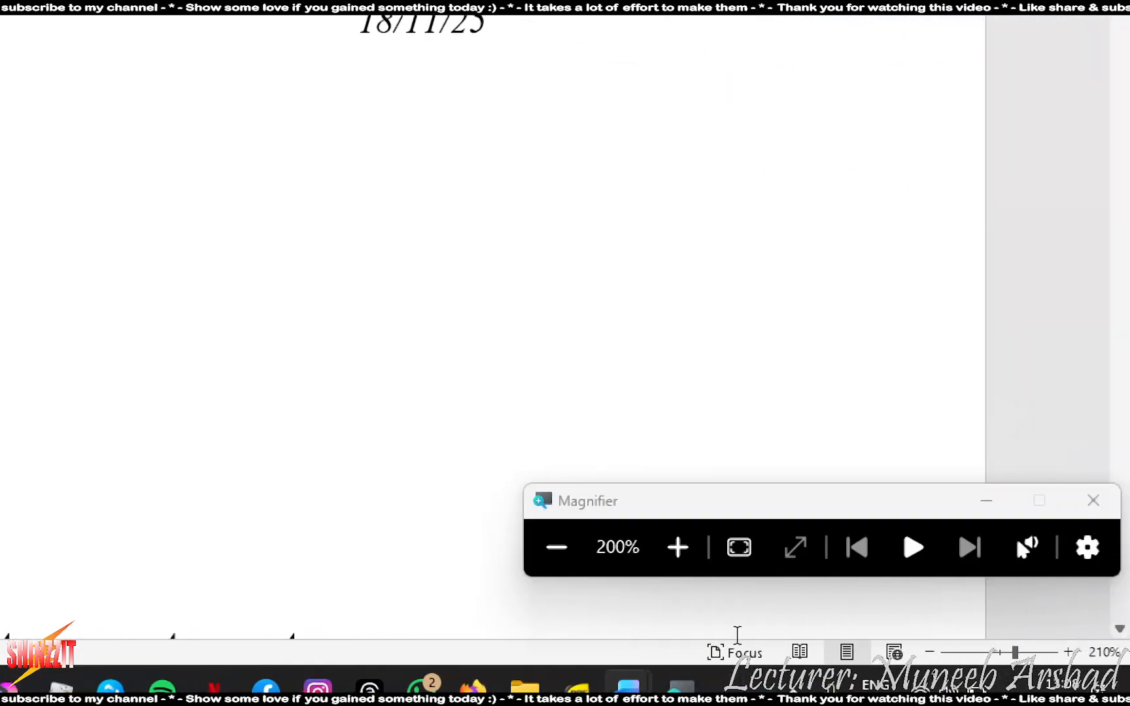
{"action": "left_click", "coordinate": [555, 547]}
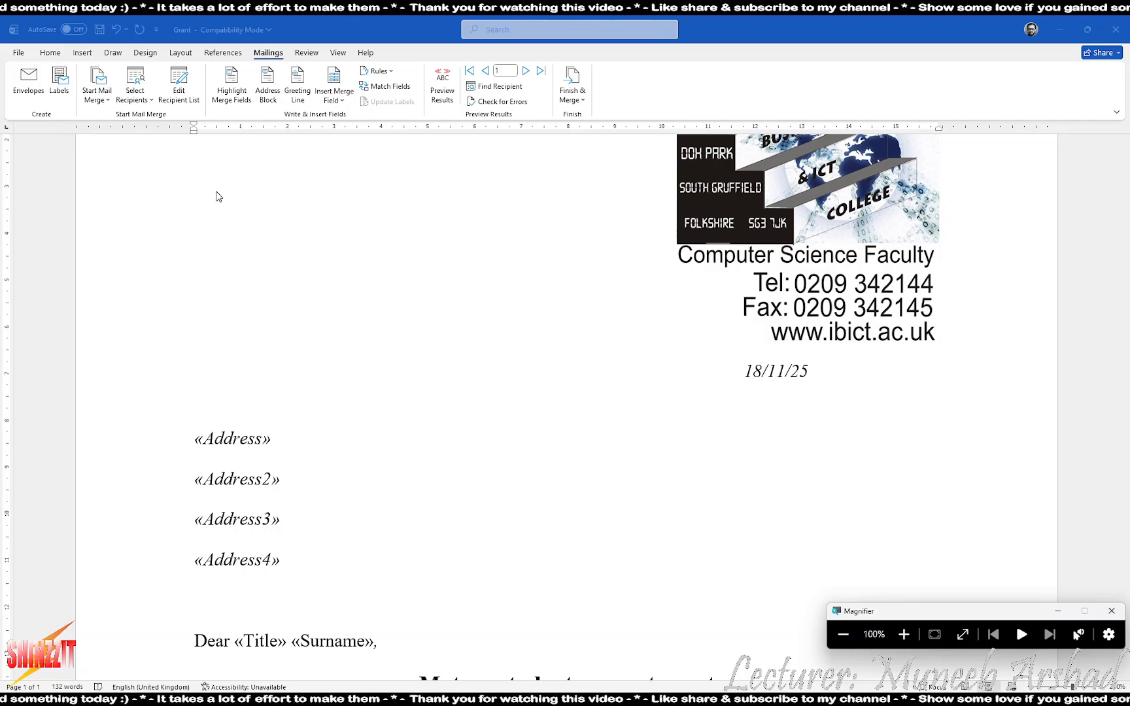
{"action": "left_click", "coordinate": [573, 100]}
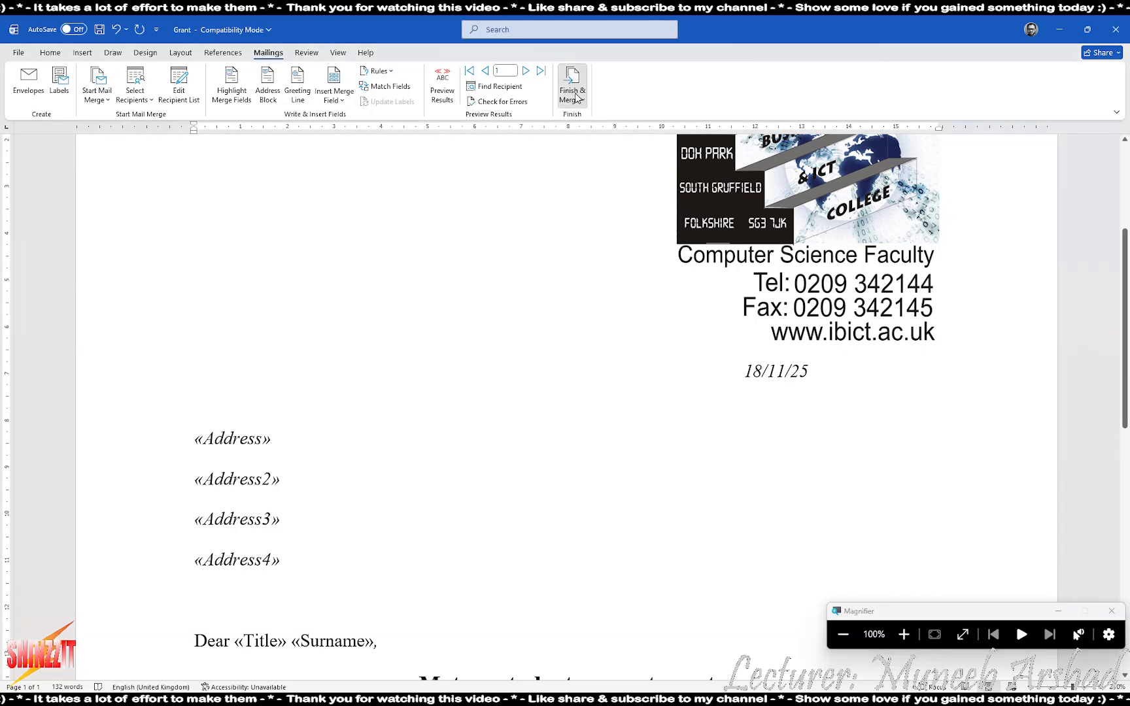
{"action": "left_click", "coordinate": [592, 121]}
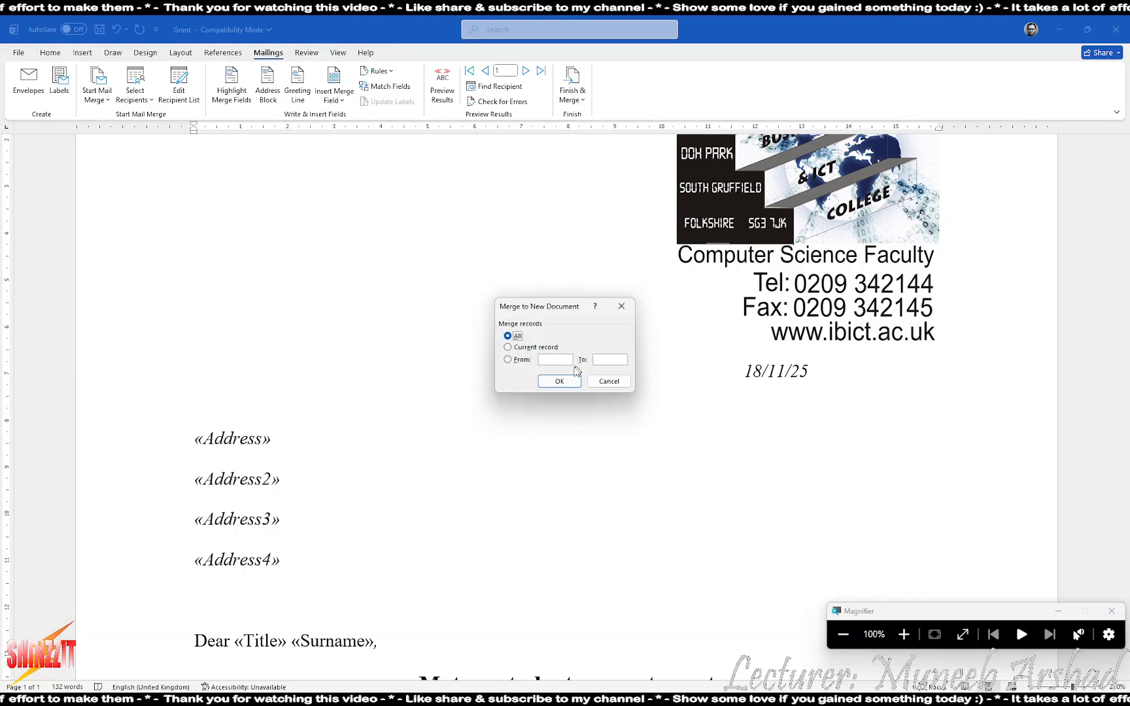
{"action": "left_click", "coordinate": [560, 381]}
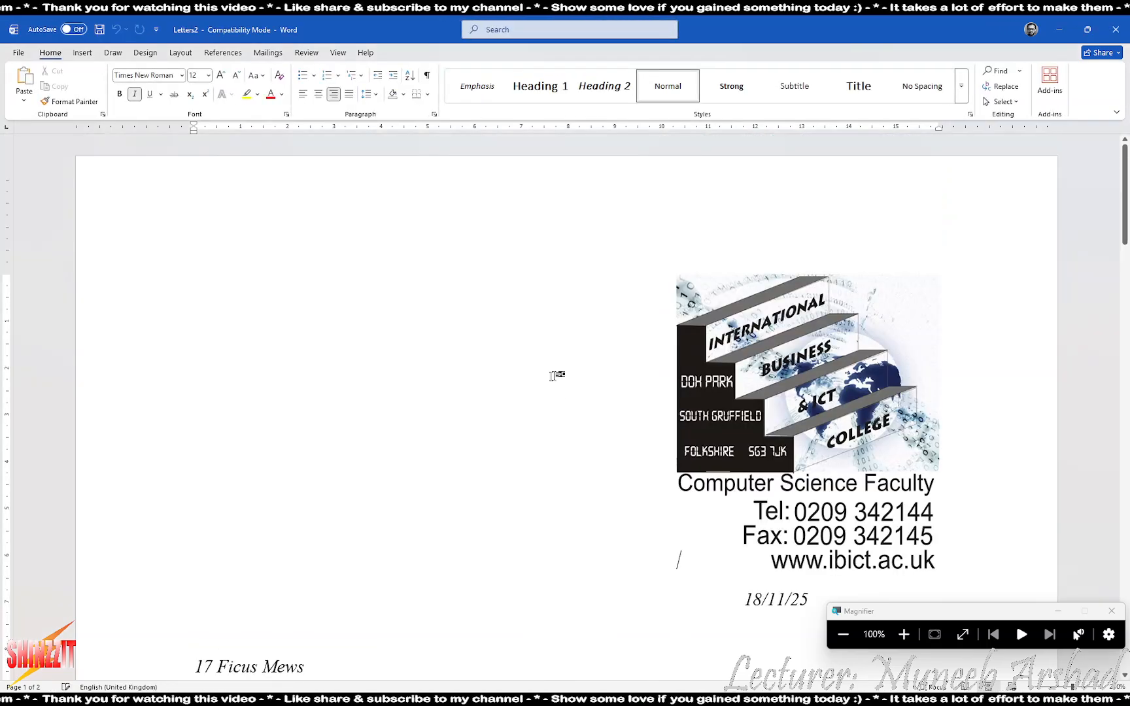
{"action": "scroll", "coordinate": [556, 376], "scroll_direction": "down", "scroll_amount": 10}
{"action": "scroll", "coordinate": [567, 392], "scroll_direction": "down", "scroll_amount": 3}
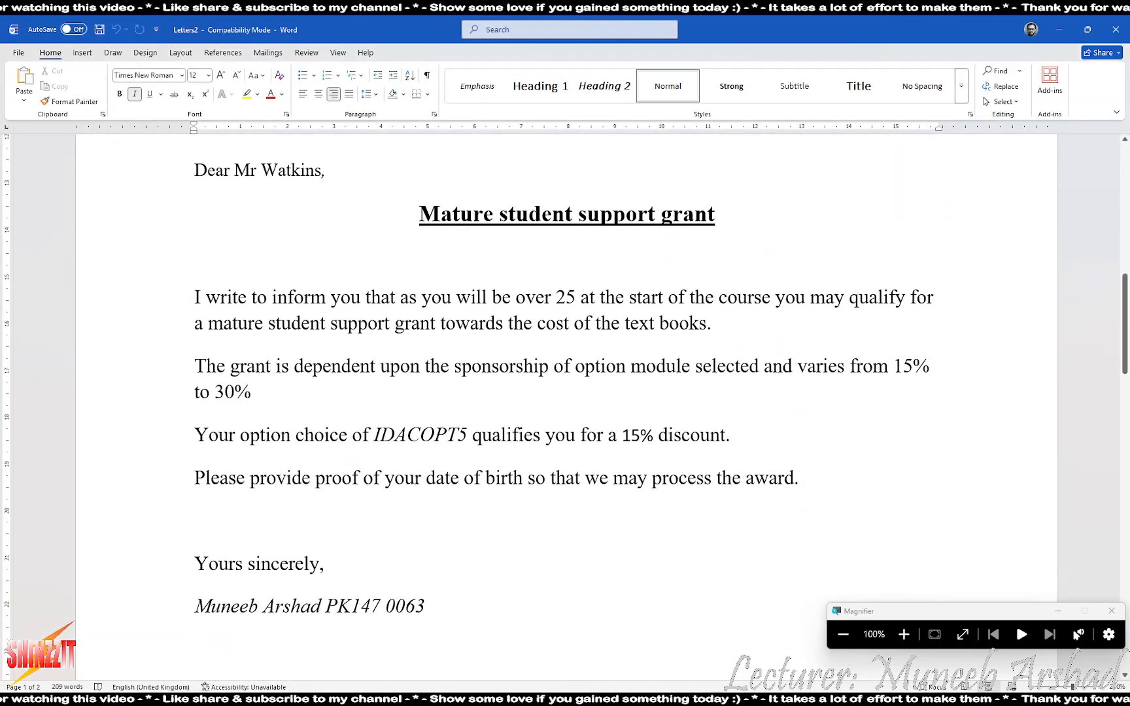
{"action": "left_click_drag", "start_coordinate": [624, 436], "coordinate": [652, 436]}
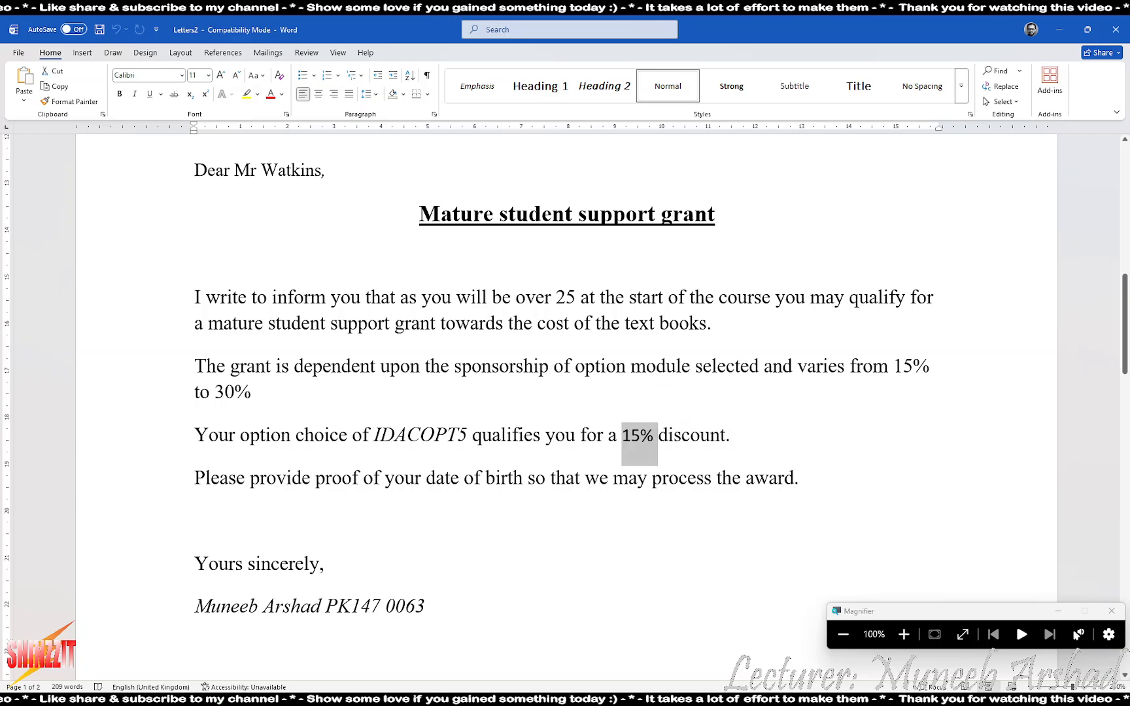
{"action": "scroll", "coordinate": [572, 413], "scroll_direction": "down", "scroll_amount": 15}
{"action": "scroll", "coordinate": [575, 401], "scroll_direction": "down", "scroll_amount": 3}
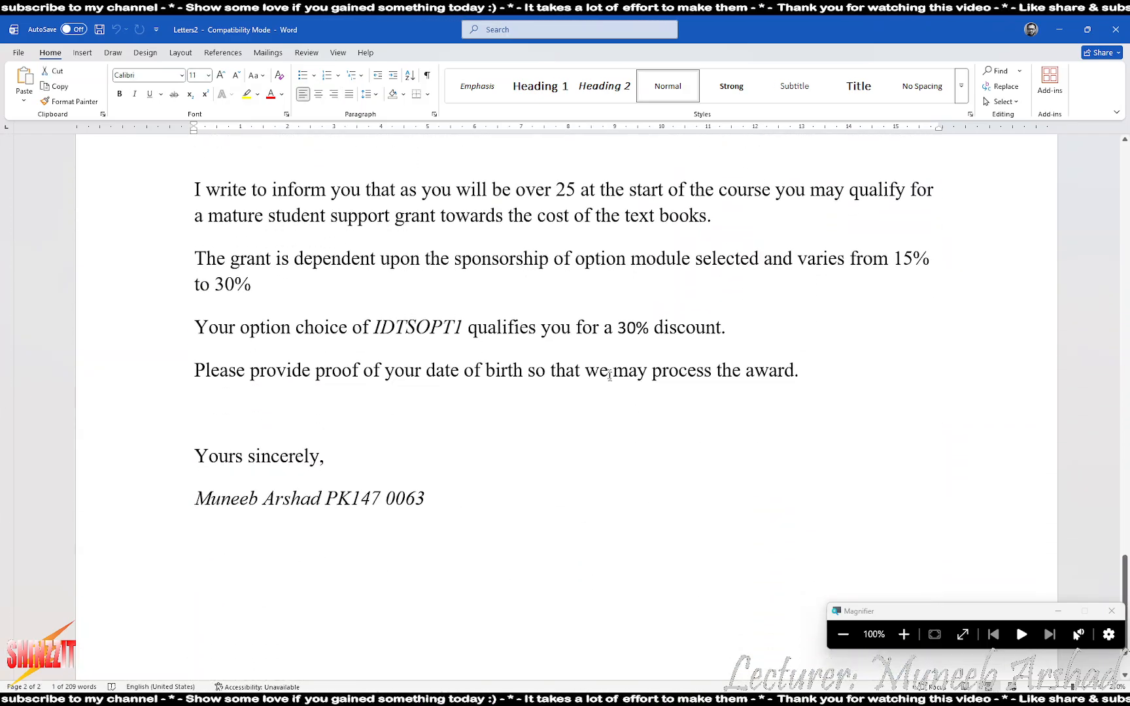
{"action": "left_click_drag", "start_coordinate": [617, 327], "coordinate": [649, 328]}
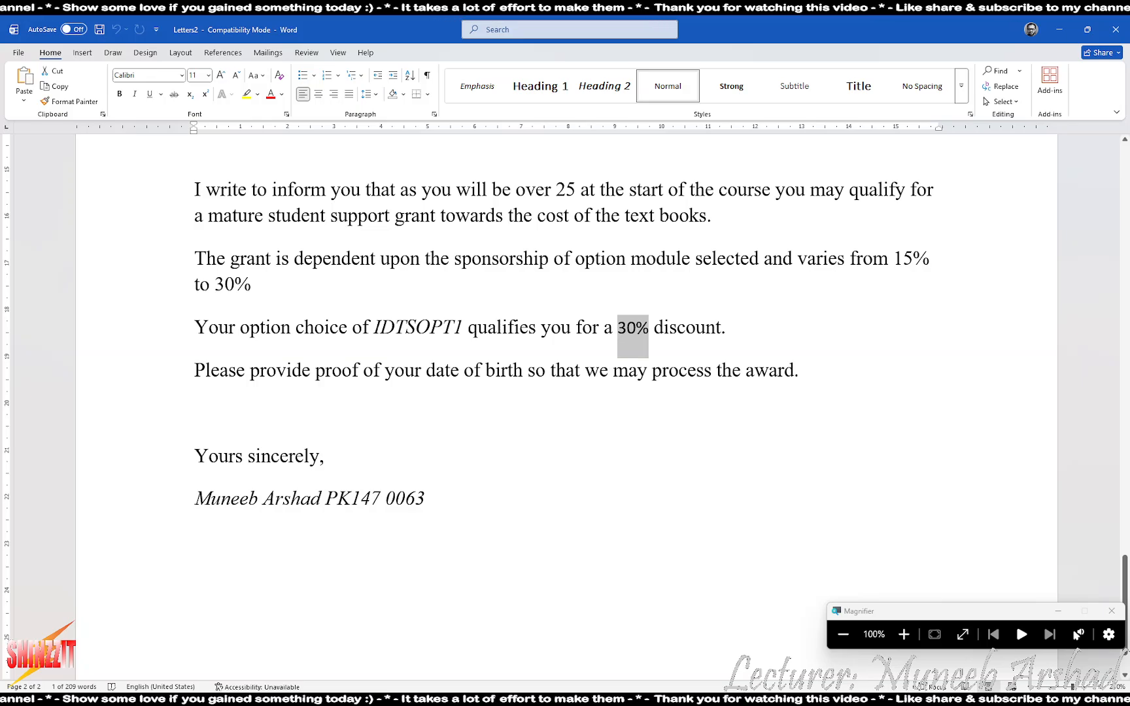
{"action": "left_click_drag", "start_coordinate": [374, 327], "coordinate": [477, 329]}
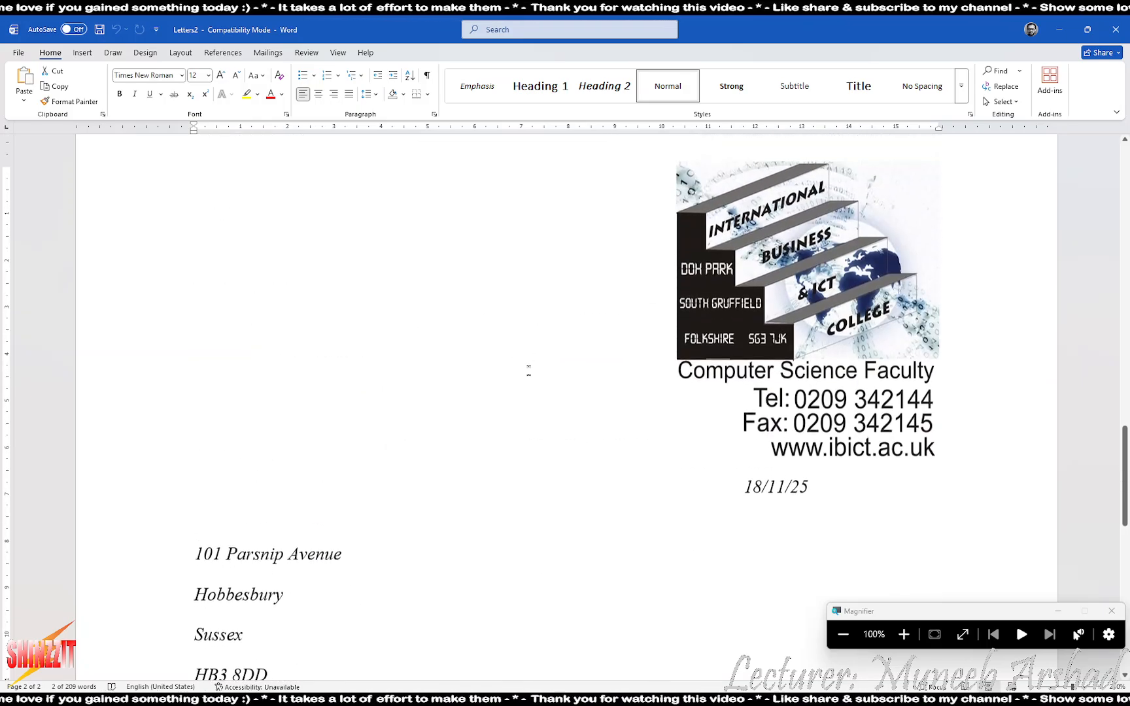
{"action": "scroll", "coordinate": [566, 347], "scroll_direction": "up", "scroll_amount": 12}
{"action": "left_click_drag", "start_coordinate": [374, 377], "coordinate": [505, 378]}
{"action": "scroll", "coordinate": [490, 396], "scroll_direction": "down", "scroll_amount": 20}
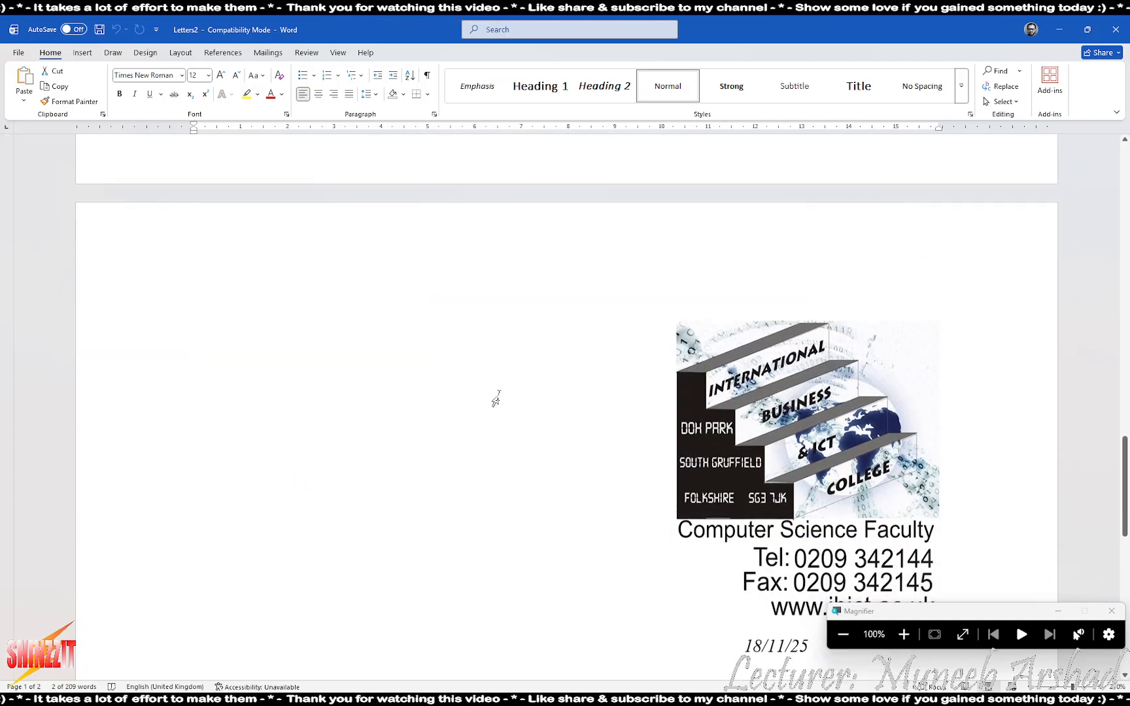
{"action": "scroll", "coordinate": [494, 394], "scroll_direction": "down", "scroll_amount": 1}
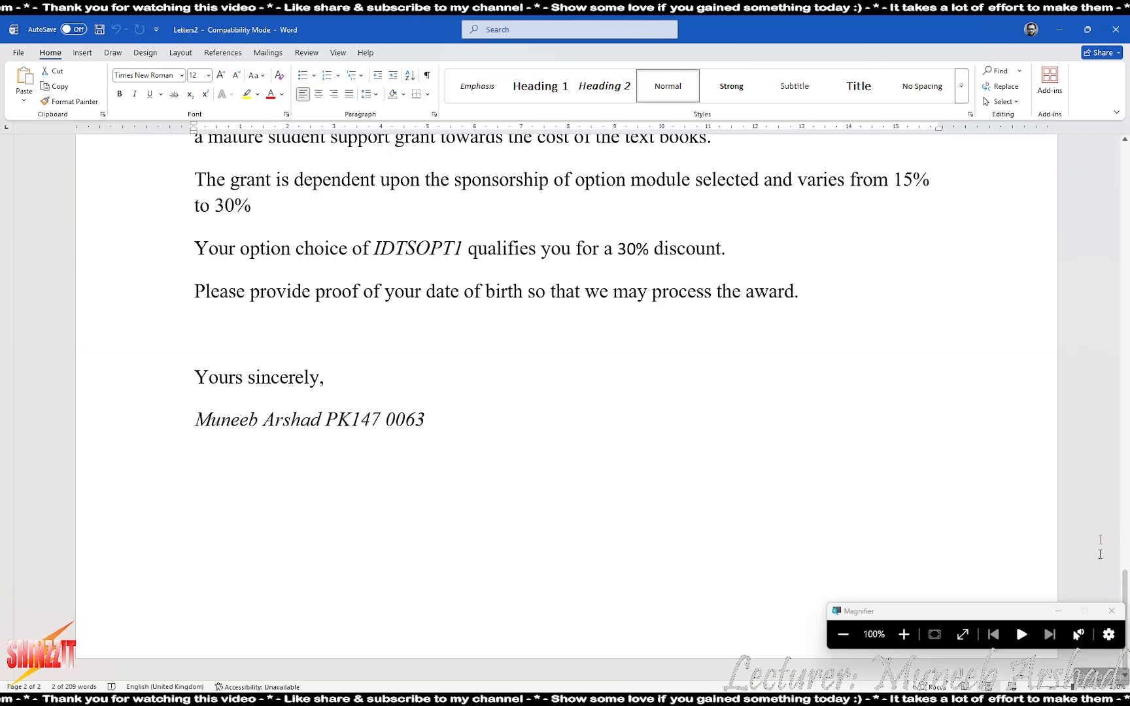
{"action": "left_click", "coordinate": [1127, 32]}
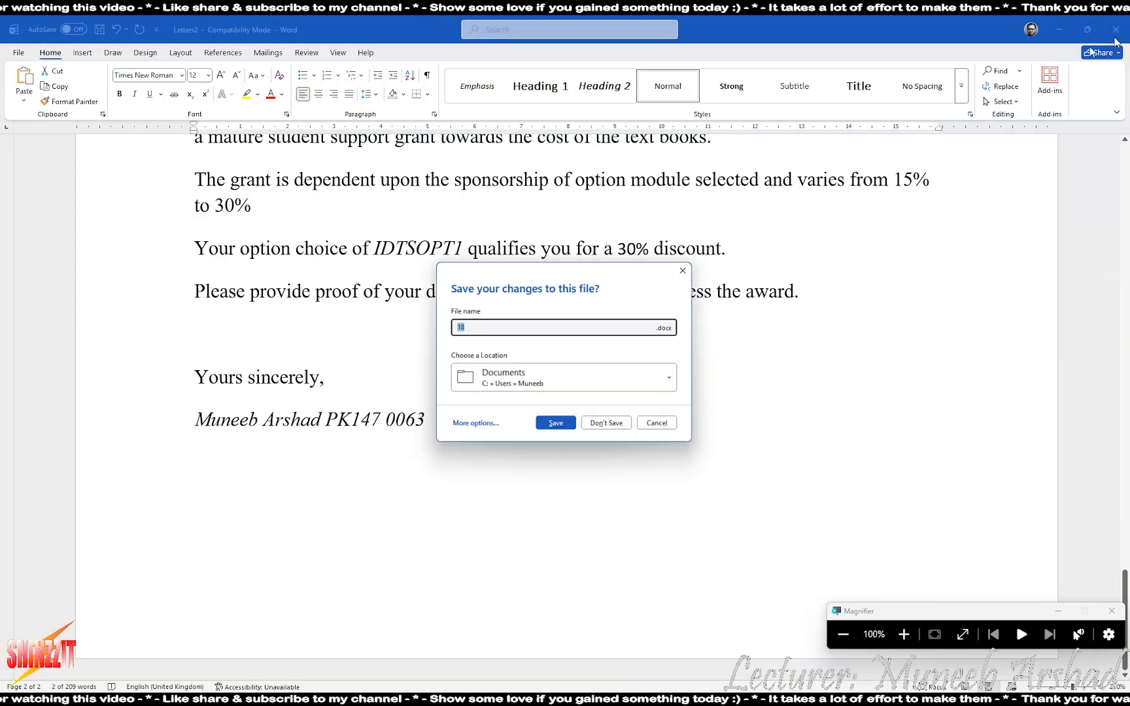
{"action": "left_click", "coordinate": [602, 426]}
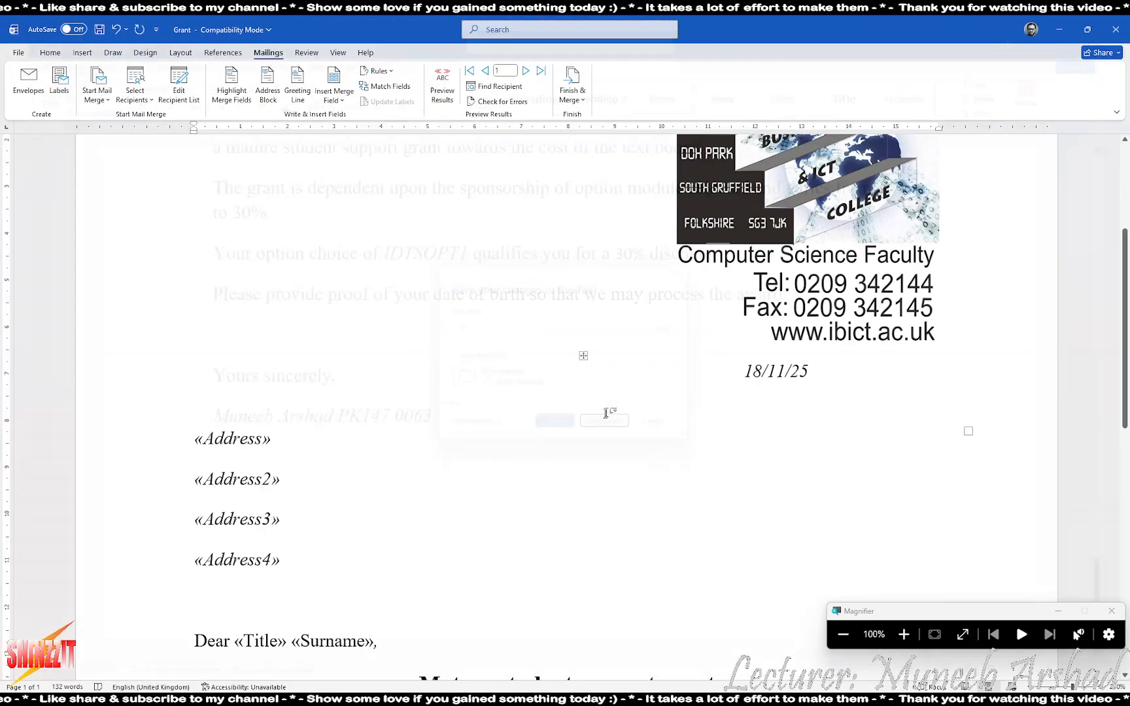